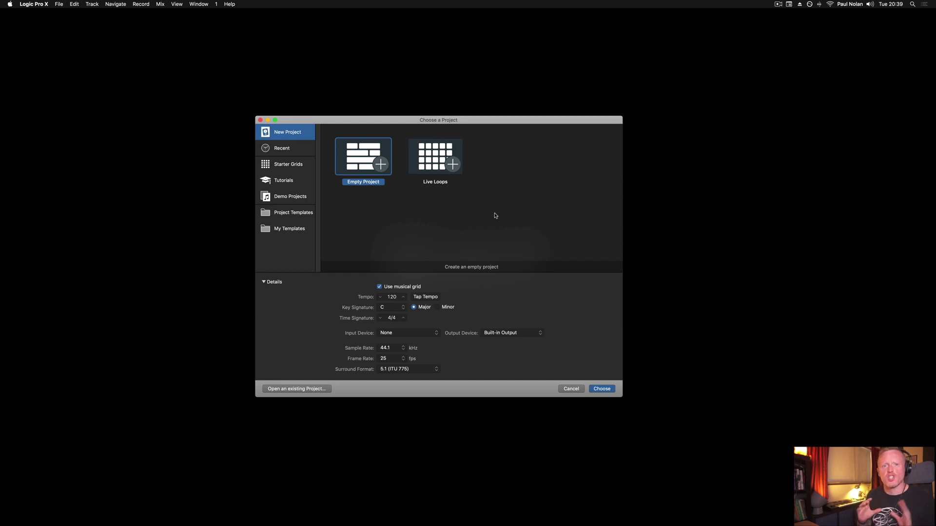
Create a new Live Loops project and show the untagged loops in the loop browser
click(426, 168)
double_click(424, 166)
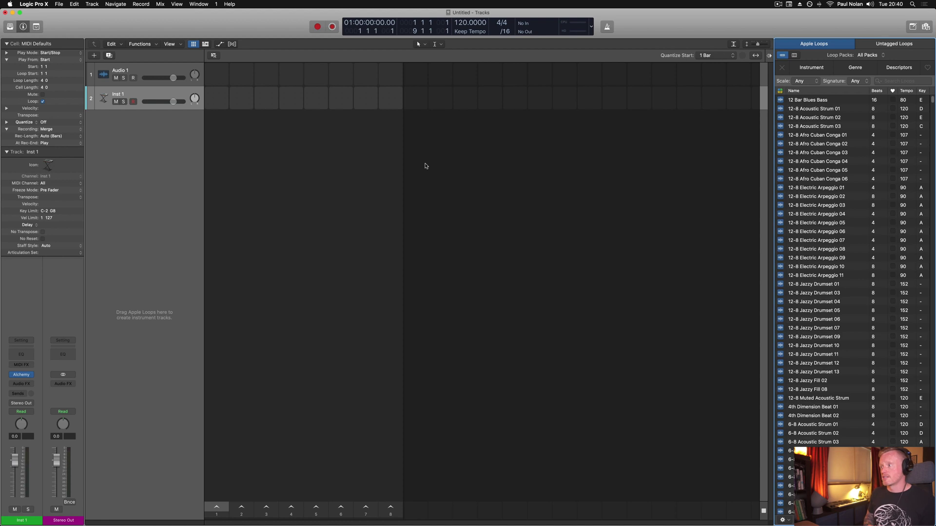
scroll(807, 223, down, 1)
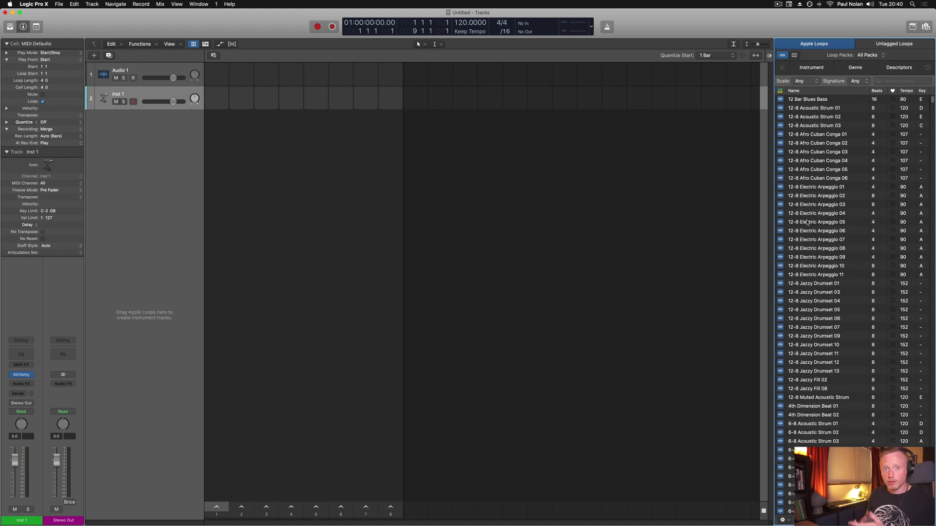
click(887, 45)
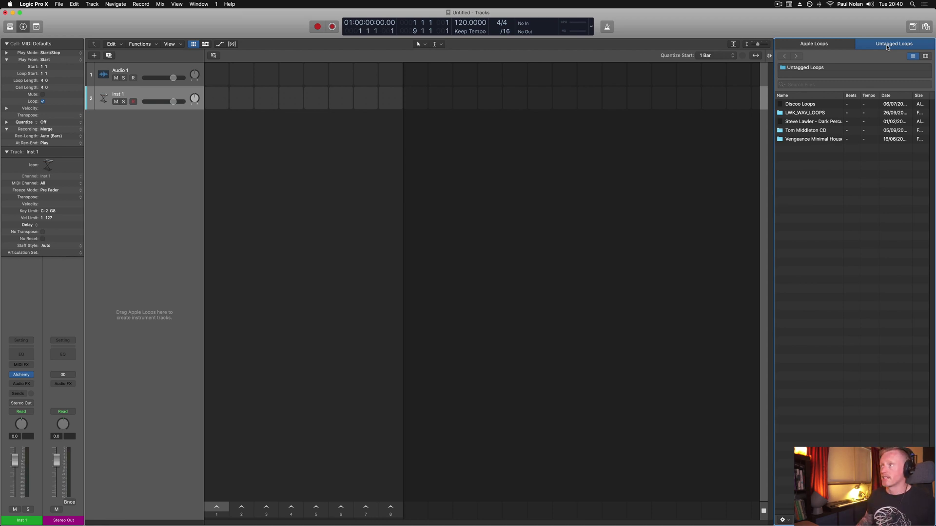
Browse all files from the bookmarks to the TM2_PERCUSSION_LPS folder under Tom Middleton CD, TM2_WAV_LOOPS
click(927, 29)
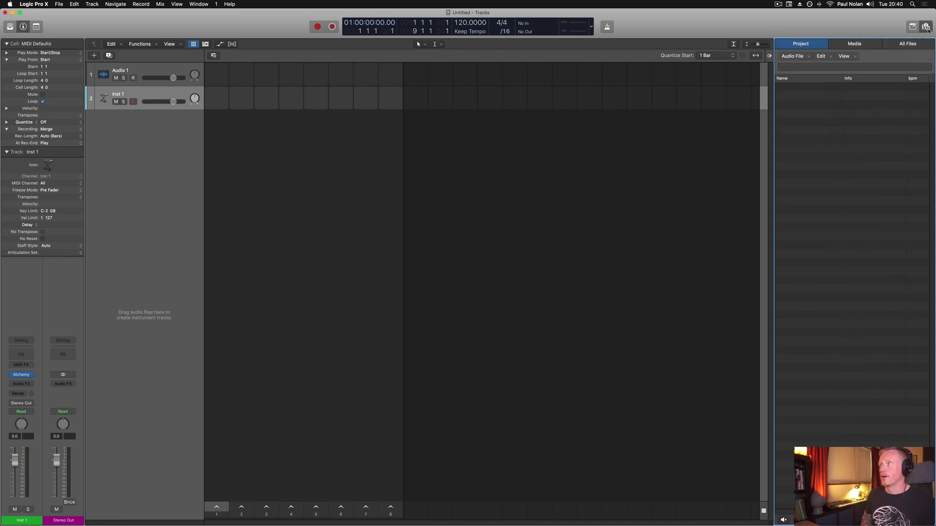
click(902, 47)
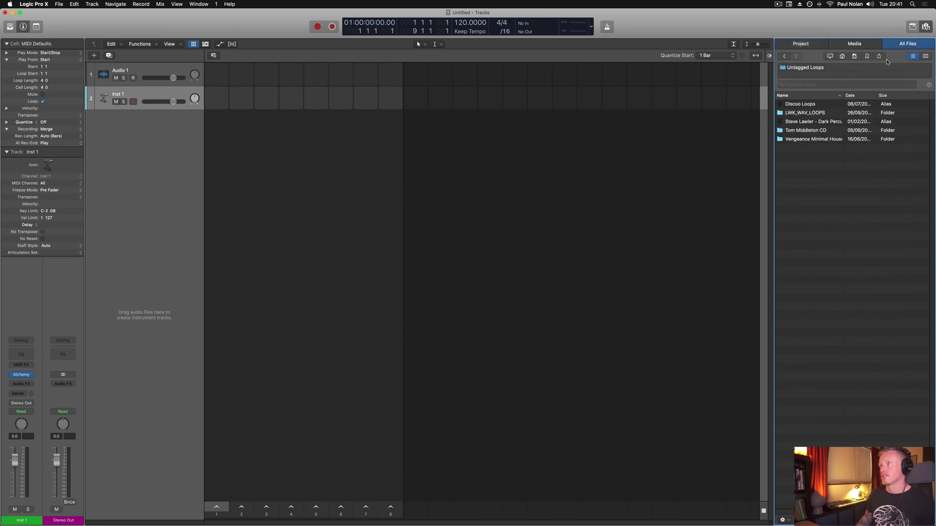
click(867, 57)
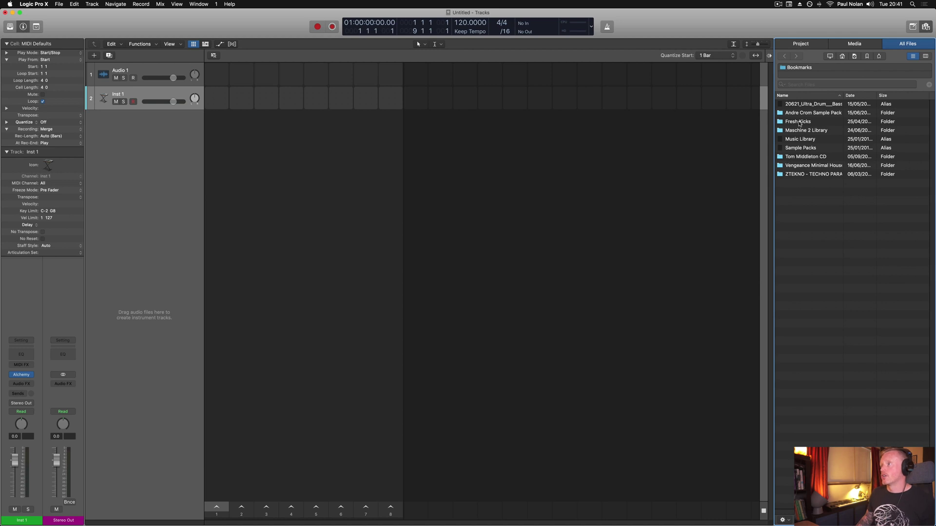
double_click(810, 157)
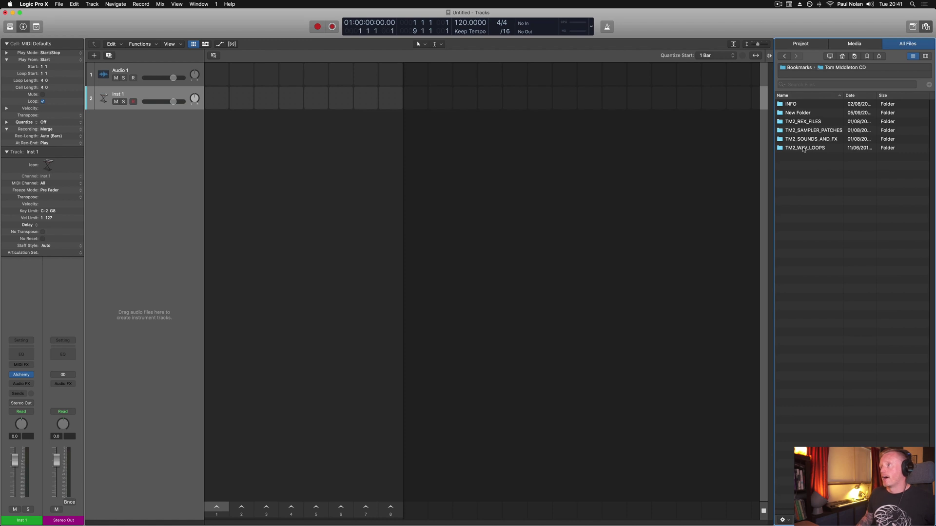
double_click(803, 148)
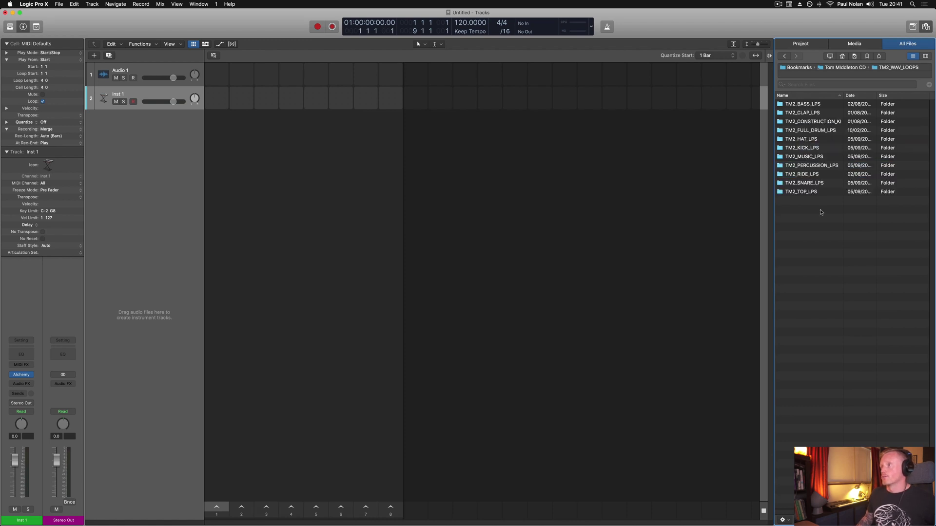
double_click(808, 166)
Preview TM2_125_Shaker_04.wav and place it in the first cell of the Audio 1 track
click(815, 131)
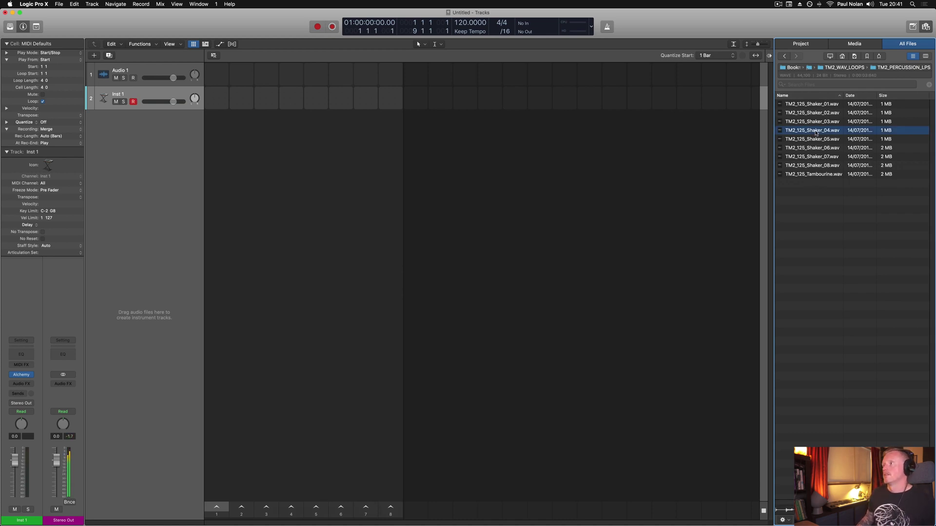
drag(814, 132, 219, 78)
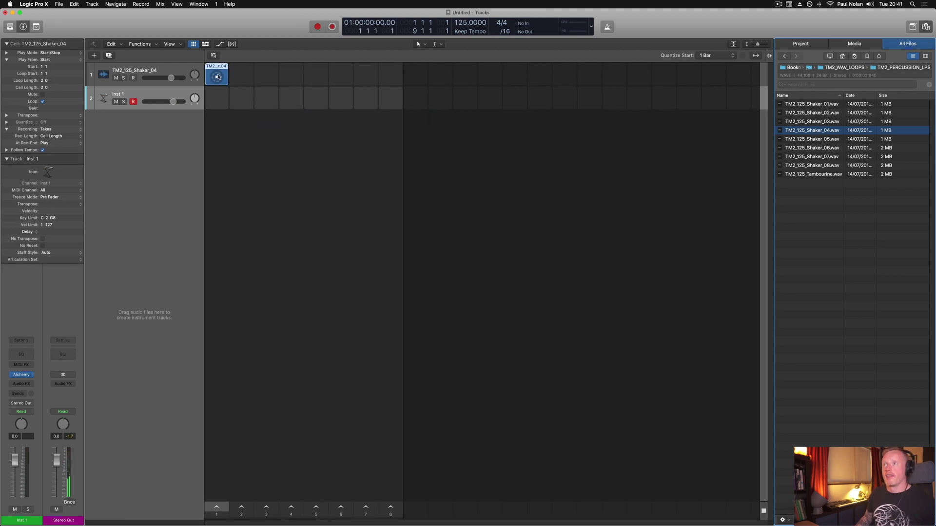
click(217, 77)
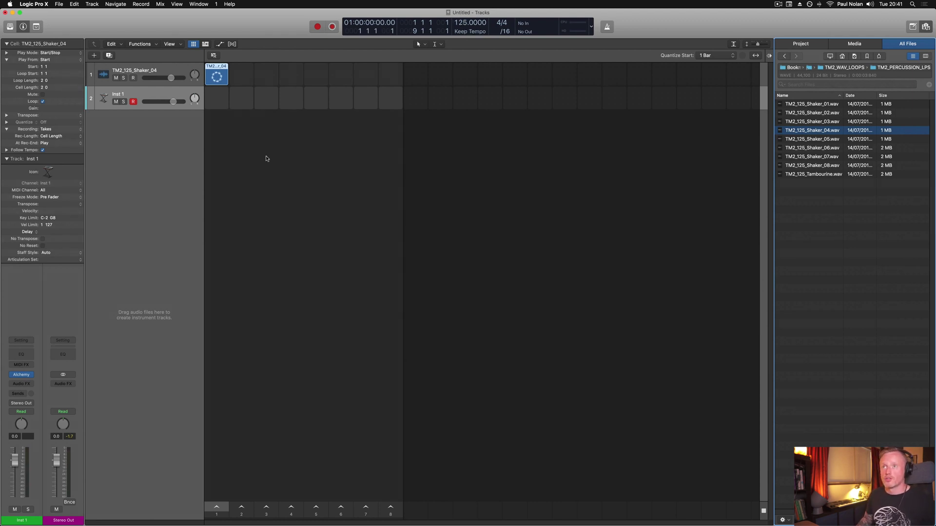
Play the shaker cell, lower its track volume to about -9.2 dB and stop the cell
click(217, 78)
drag(170, 79, 161, 78)
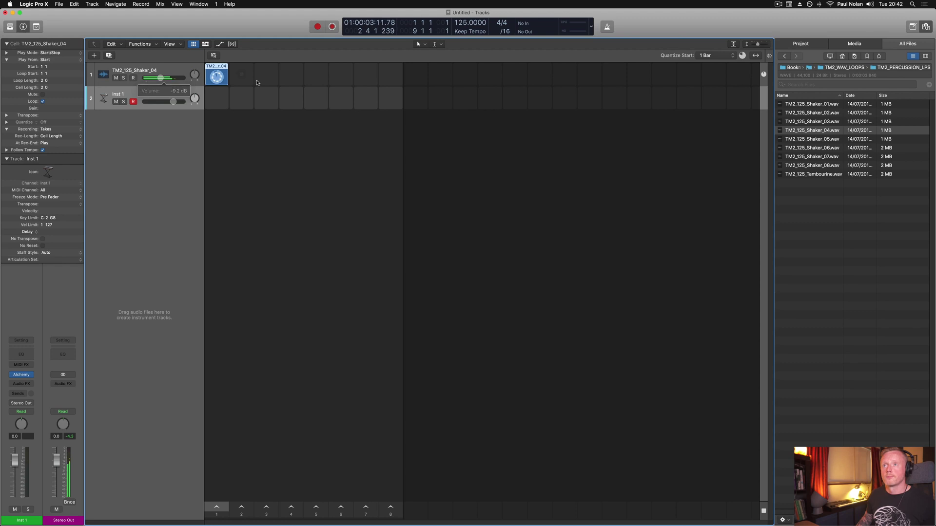
click(218, 79)
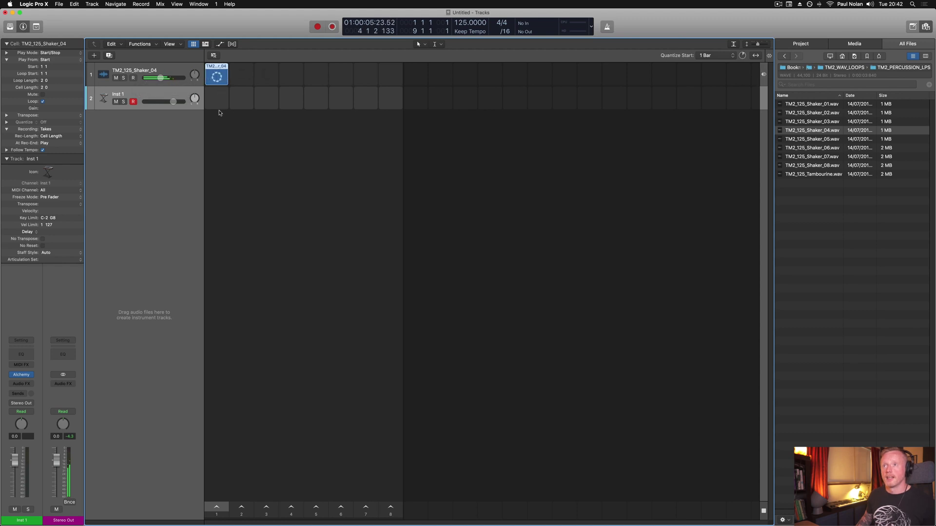
Test launching the shaker cell and examine the available Quantize Start values
click(217, 79)
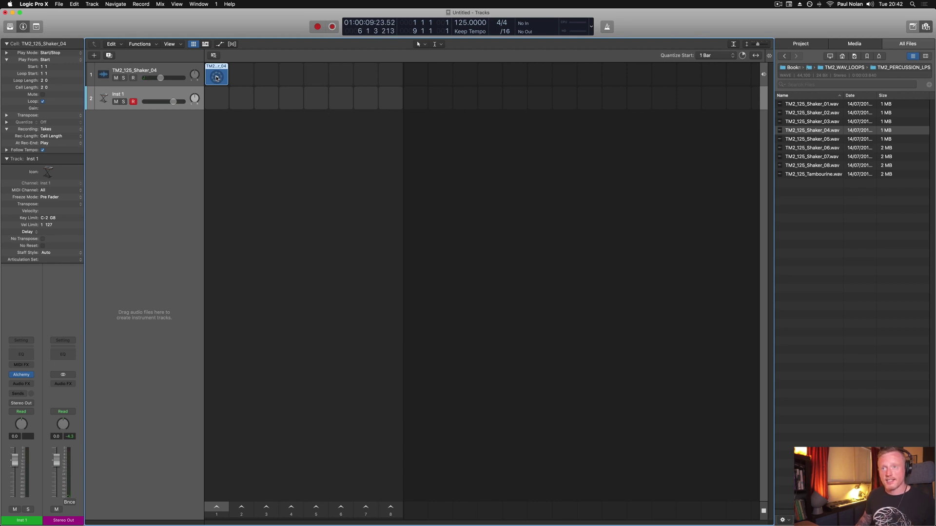
click(714, 55)
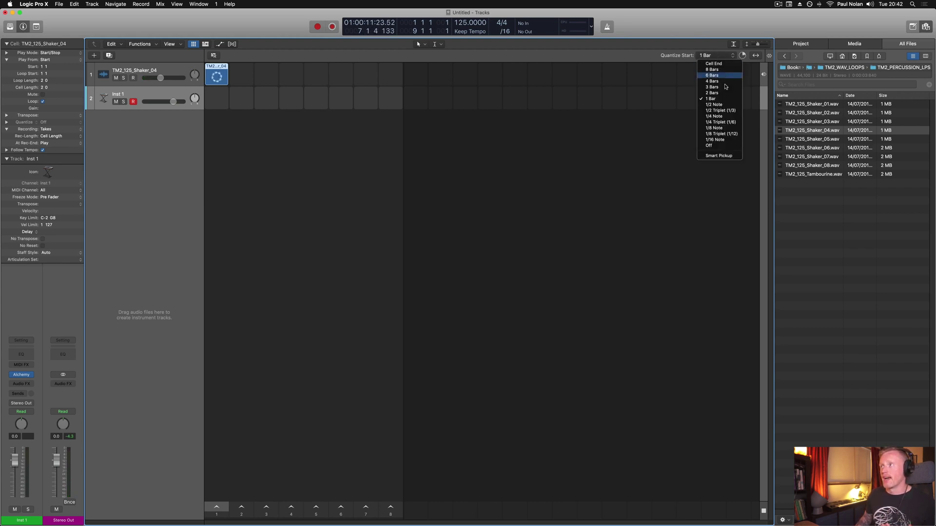
click(722, 56)
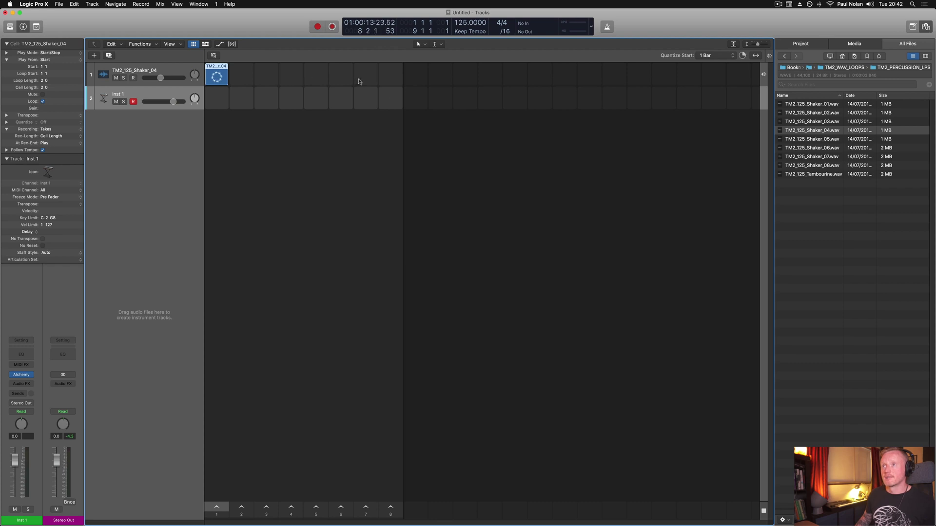
click(223, 77)
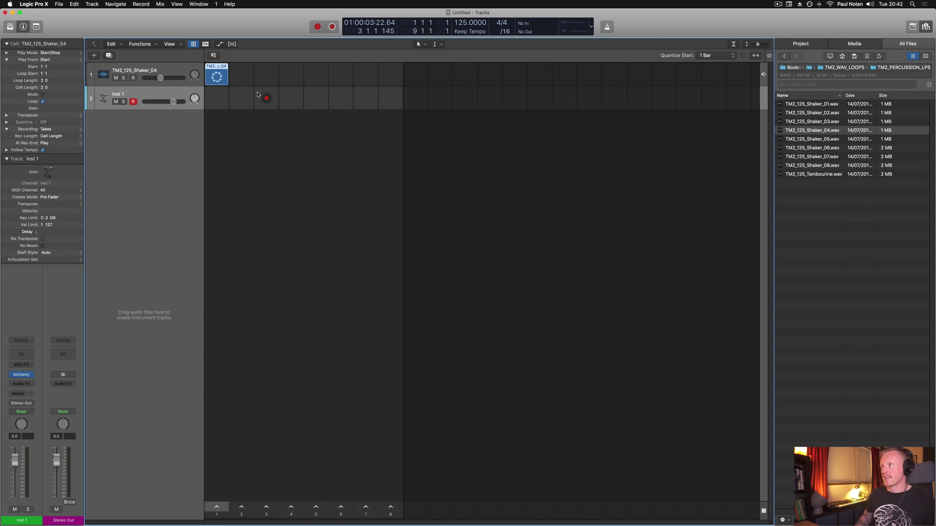
Add TM2_125_Ride_Cymbal_13 from the TM2_RIDE_LPS folder to scene 1 on a new track and lower its volume to about -16.8 dB
click(785, 57)
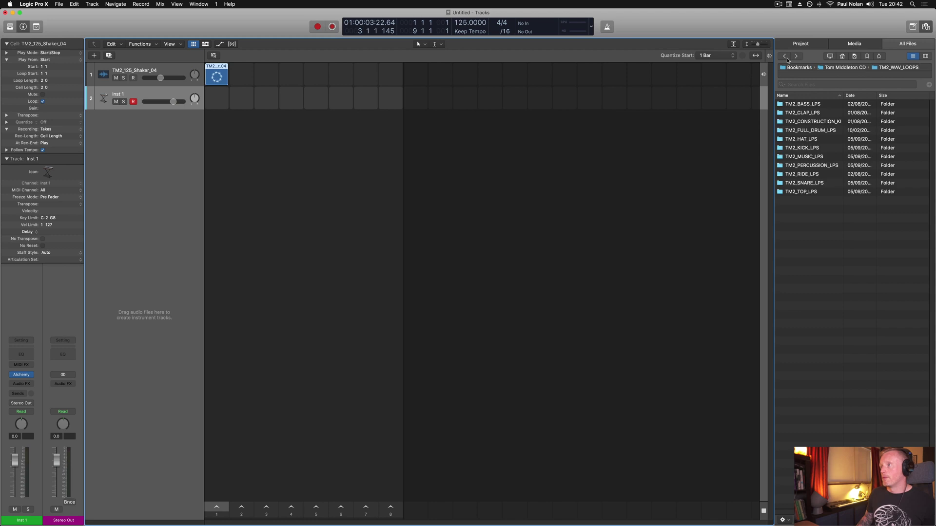
double_click(810, 174)
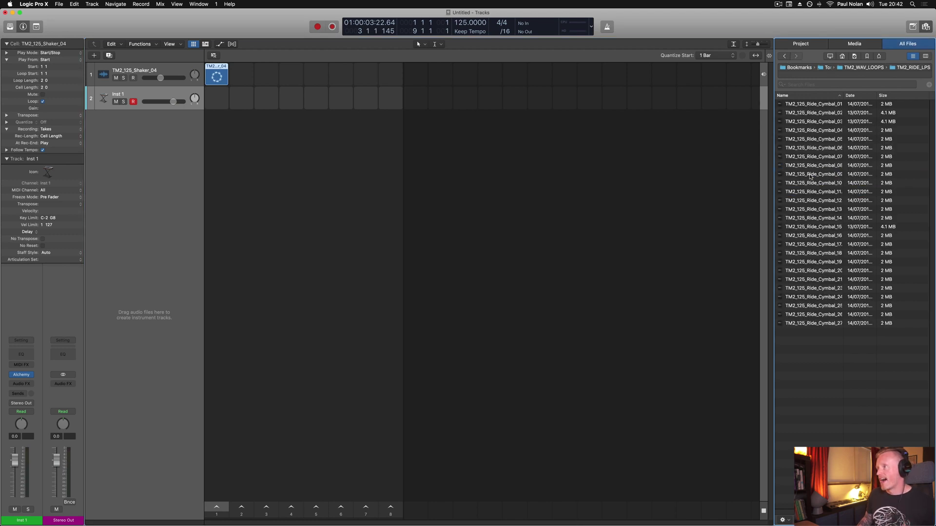
click(816, 208)
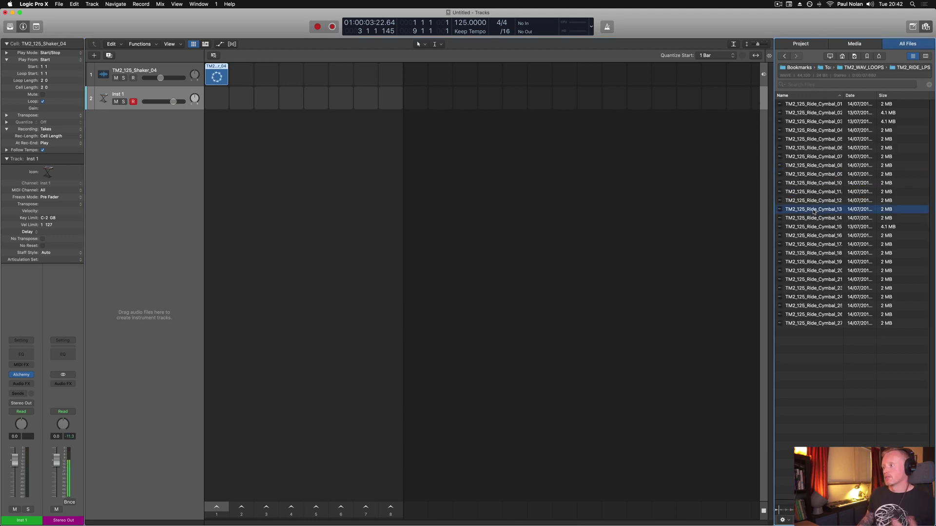
drag(822, 213, 222, 130)
drag(166, 126, 154, 126)
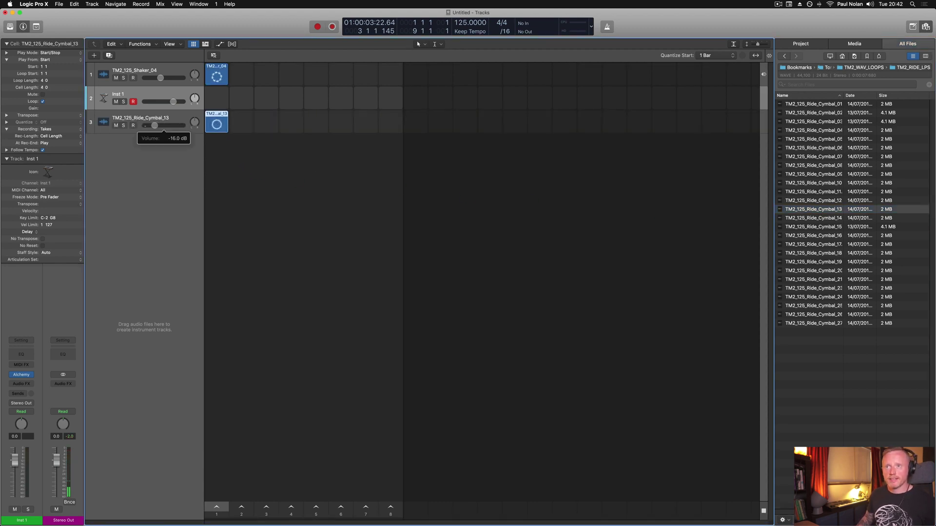
Delete the unused Inst 1 track between the shaker and ride cymbal tracks
click(135, 94)
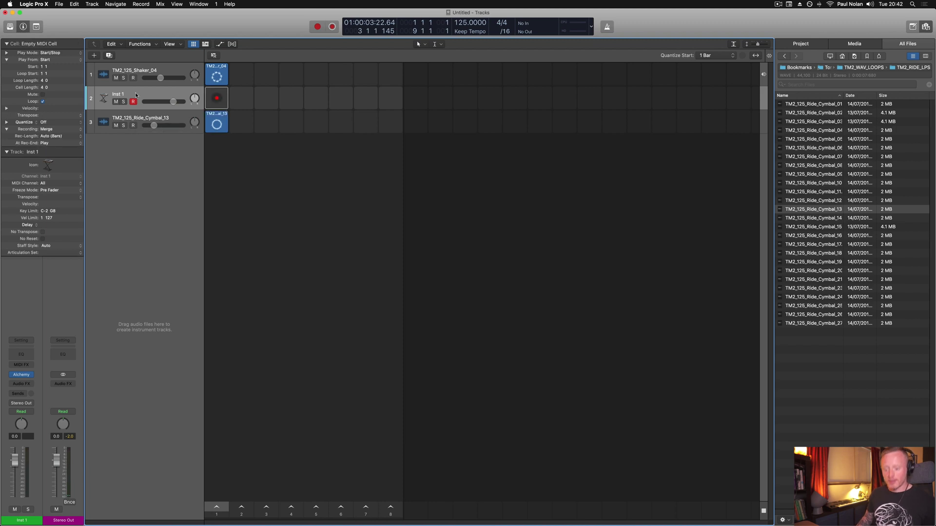
key(Delete)
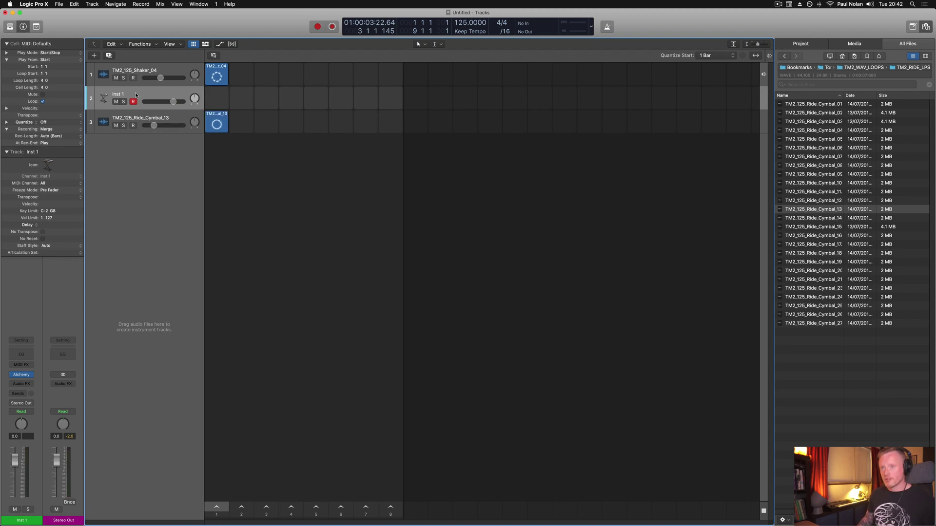
key(Delete)
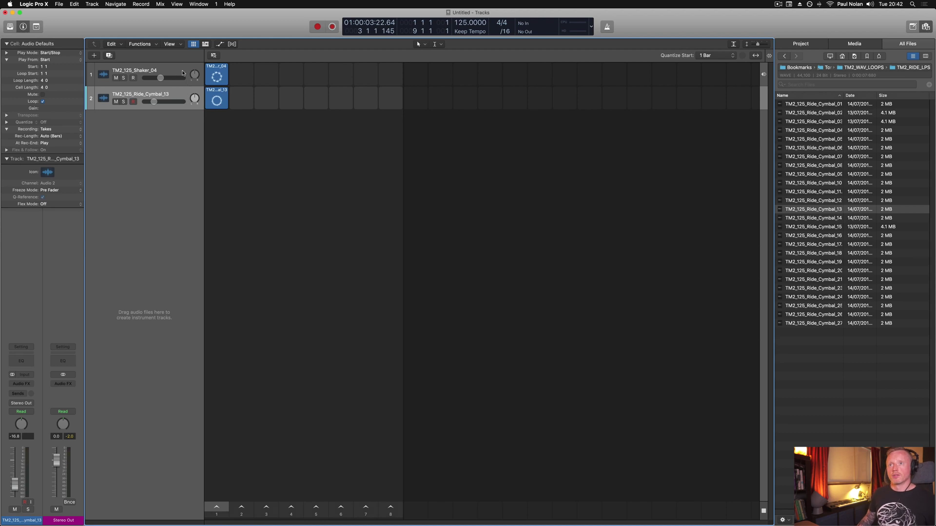
Play the ride cymbal and shaker cells together and trigger scene 1
click(218, 101)
click(218, 77)
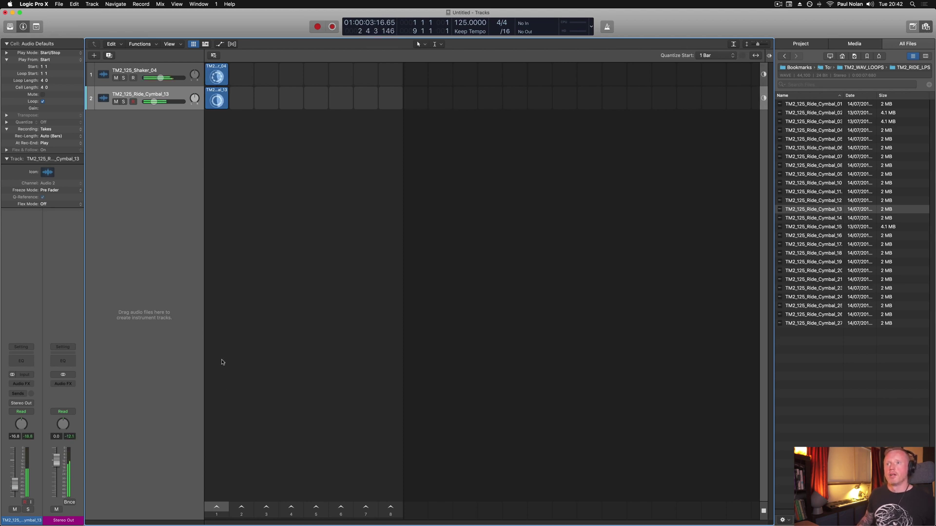
click(221, 508)
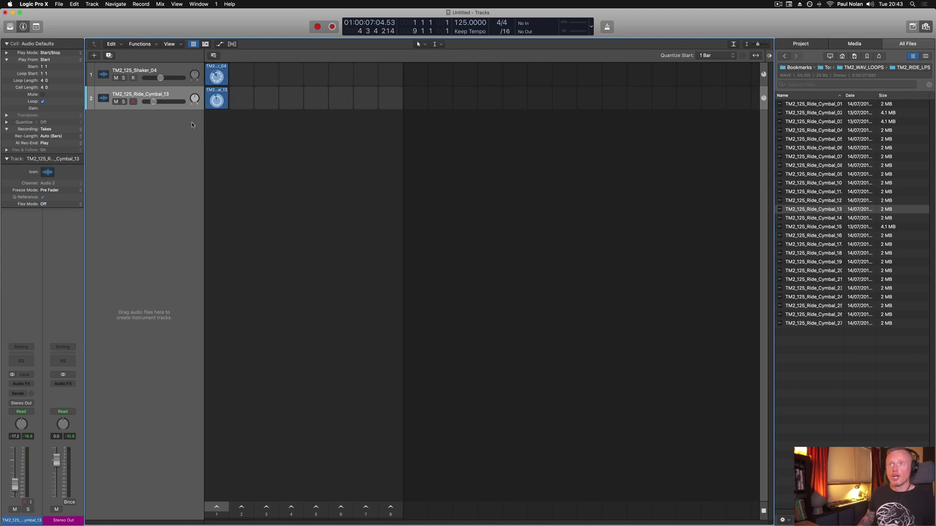
Create one software instrument track with Retro Synth and close its plug-in window
click(93, 56)
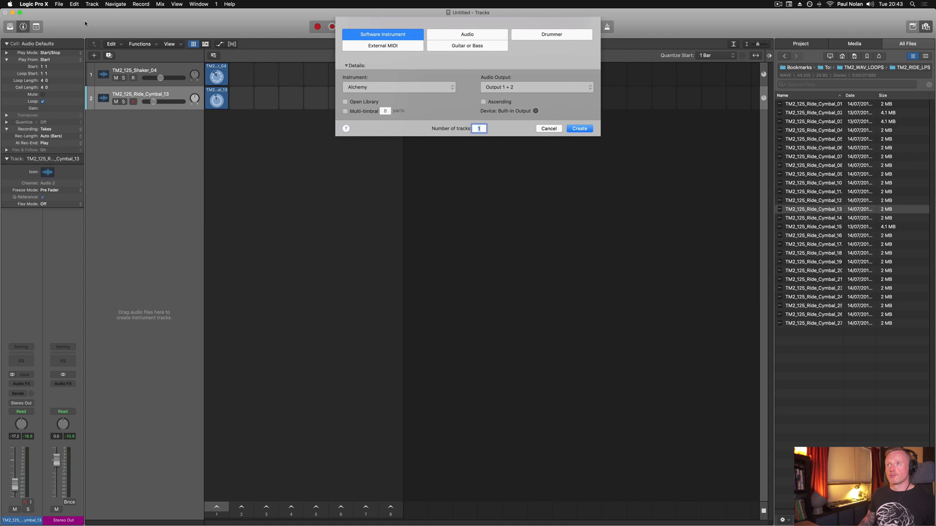
click(413, 89)
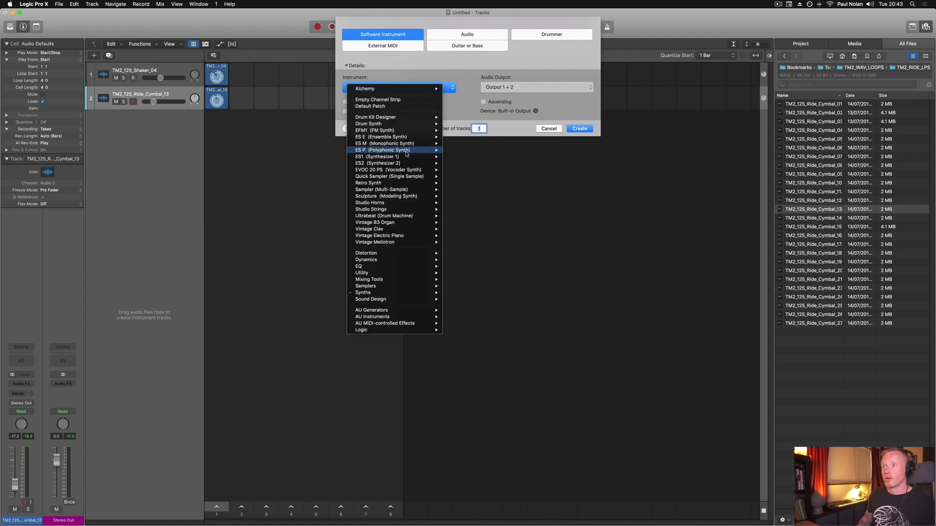
click(449, 187)
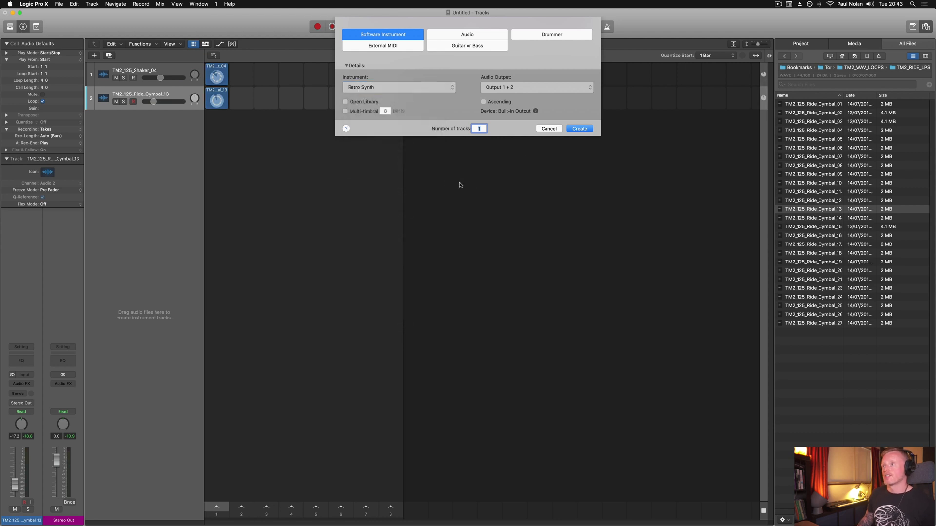
click(580, 129)
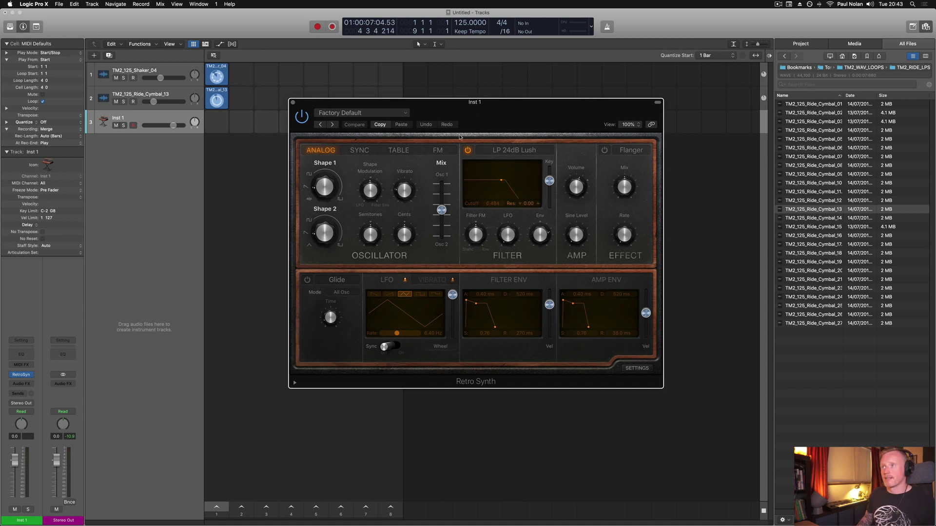
drag(474, 122, 495, 156)
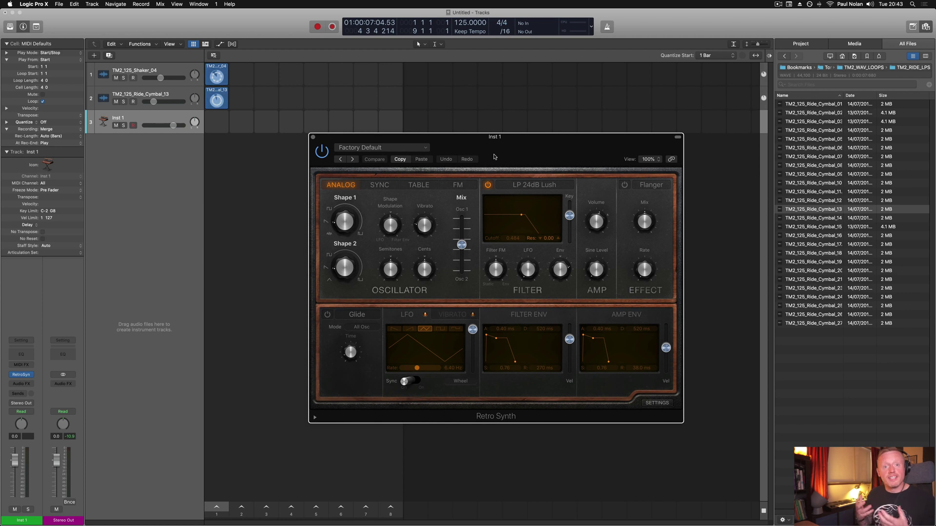
click(312, 137)
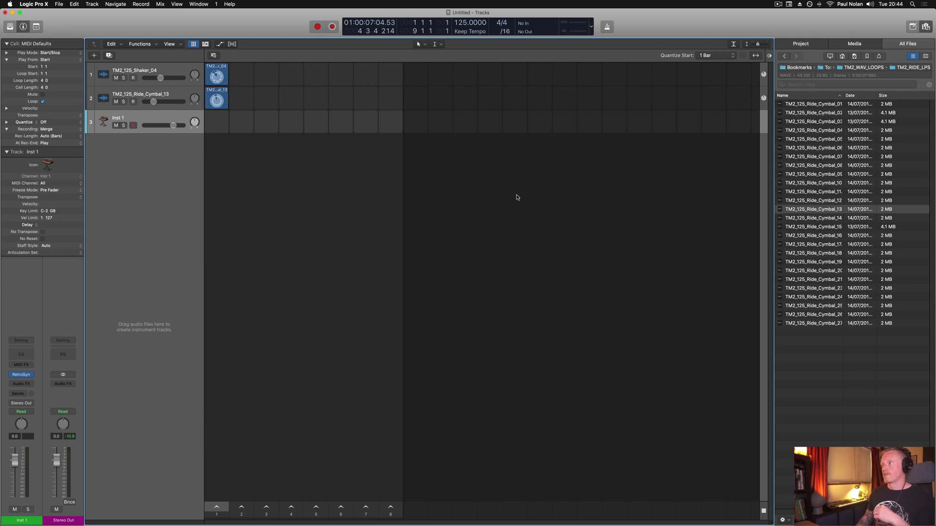
Browse from the Tom Middleton CD folder to TM2_SOUNDS_AND_FX, TM2_DRUM_KITS and open the TM2_DRUM_KIT_05 folder
click(784, 56)
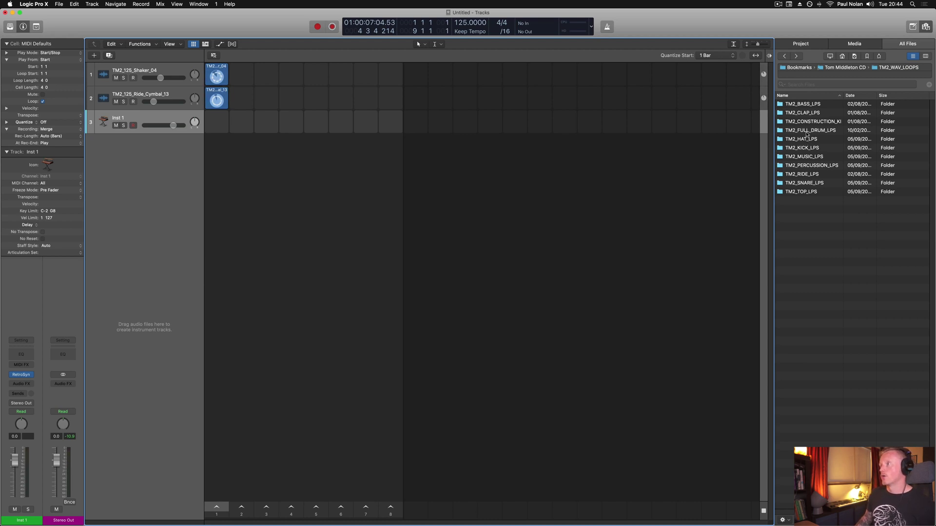
click(786, 57)
click(822, 70)
click(809, 68)
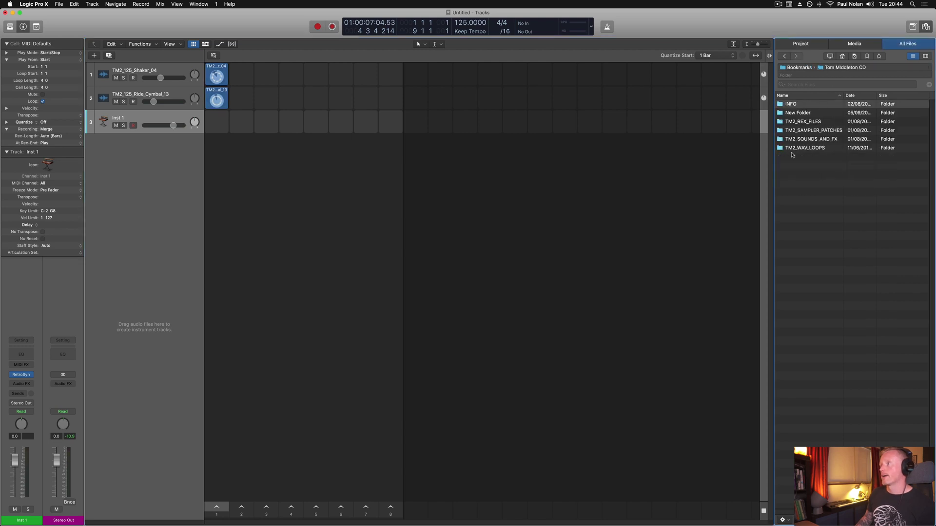
double_click(801, 138)
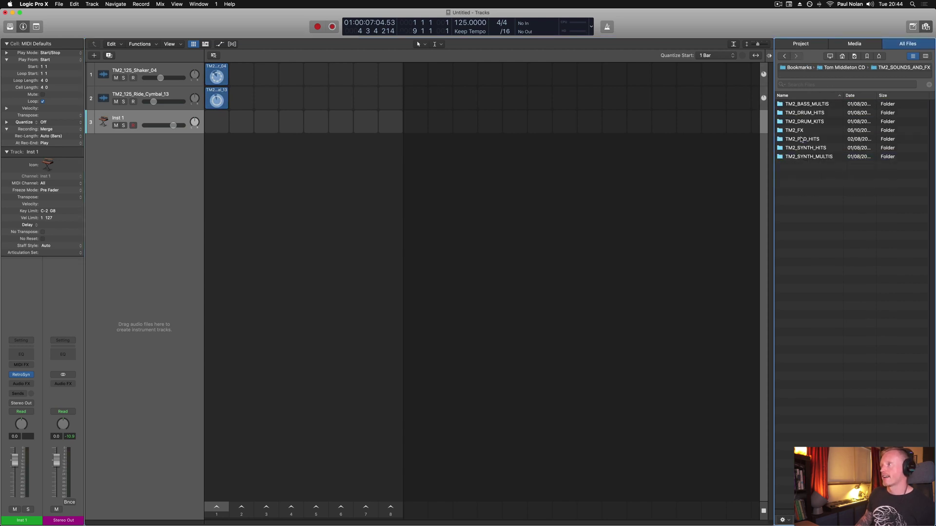
double_click(802, 121)
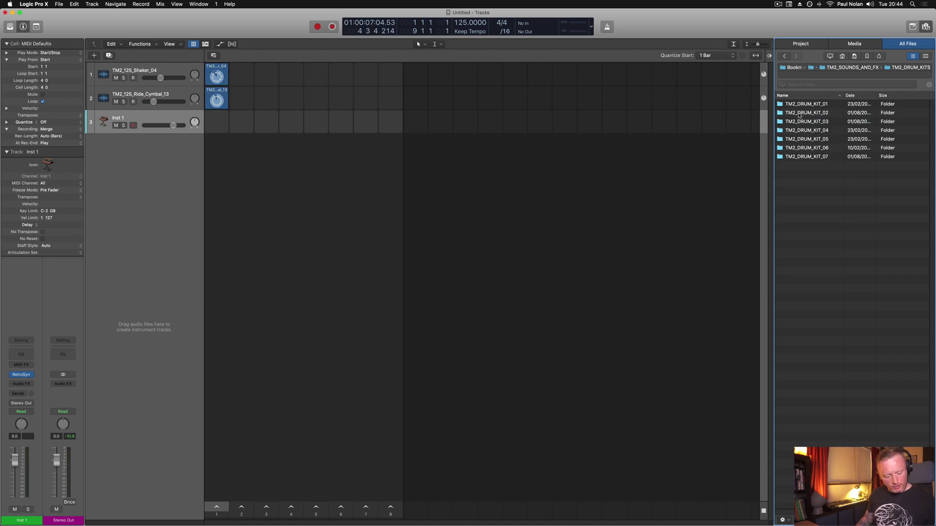
double_click(808, 139)
Preview the clap, closed hat, kick and open hat samples of TM2_DRUM_KIT_05
click(796, 105)
click(798, 112)
click(800, 122)
click(802, 131)
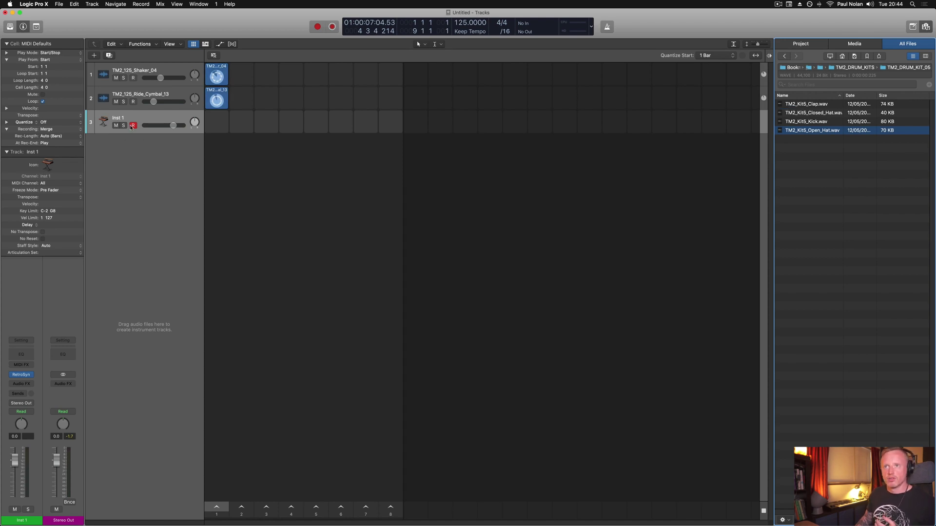
Add a new software instrument track and load all four TM2_Kit5 samples into it as a Drum Machine Designer kit
double_click(138, 161)
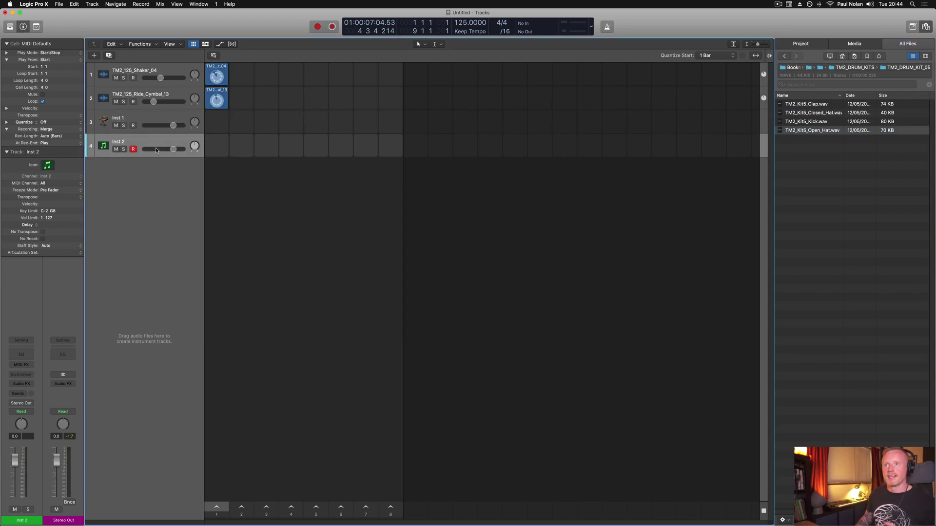
click(815, 108)
key(super+a)
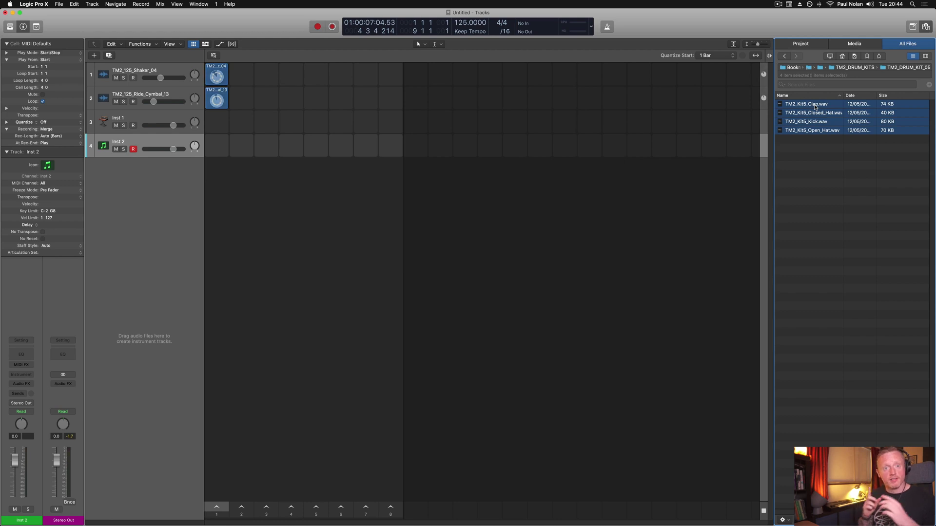
drag(815, 106, 144, 170)
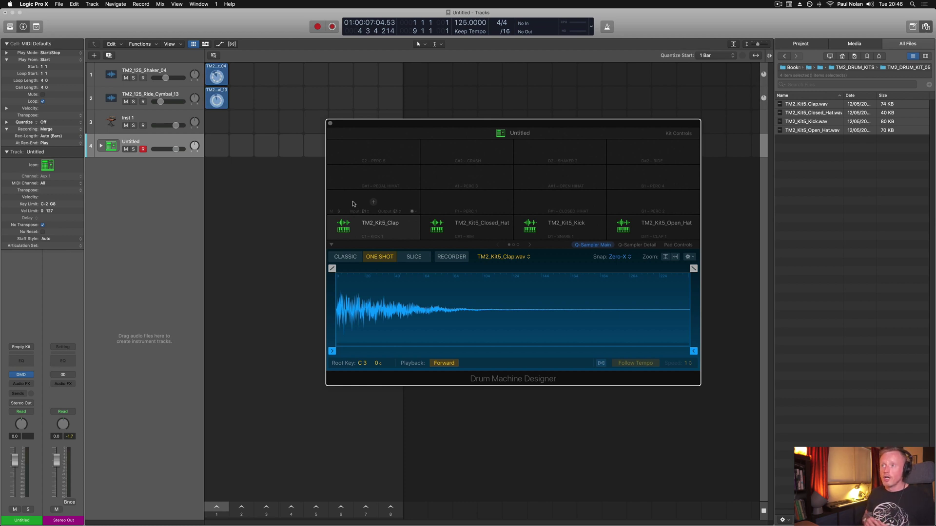
Audition the clap, closed hat, kick and open hat pads in Drum Machine Designer
click(344, 226)
click(437, 226)
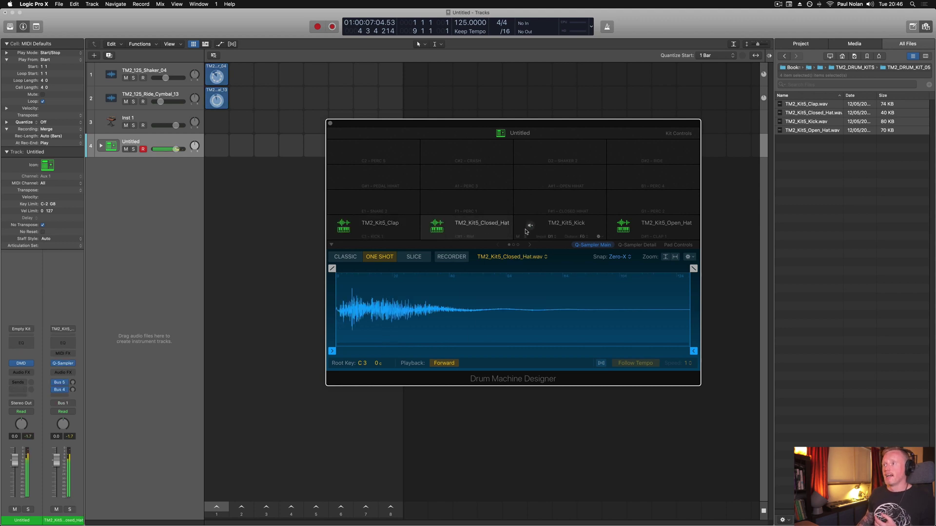
click(529, 226)
click(623, 226)
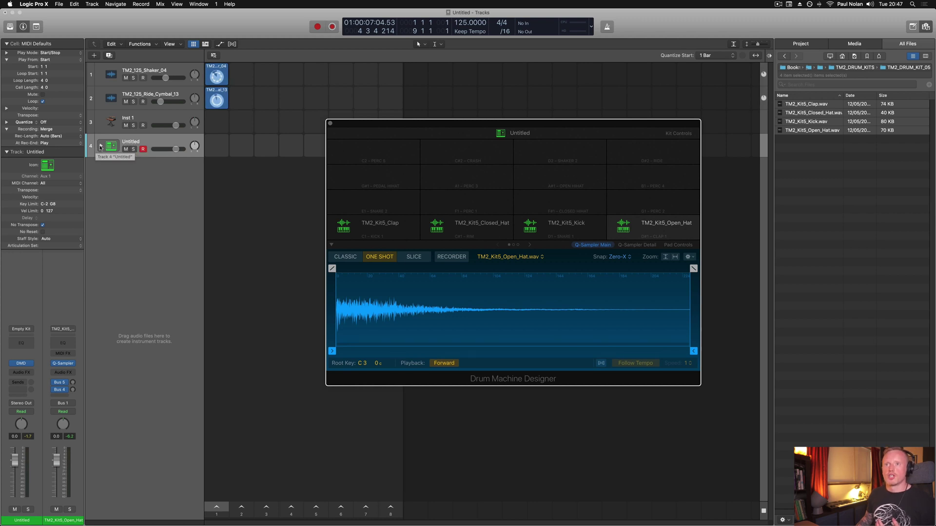
Rename the Drum Machine Designer track as Drum Kit and expand it to show its individual sample tracks
double_click(133, 143)
text(Drum)
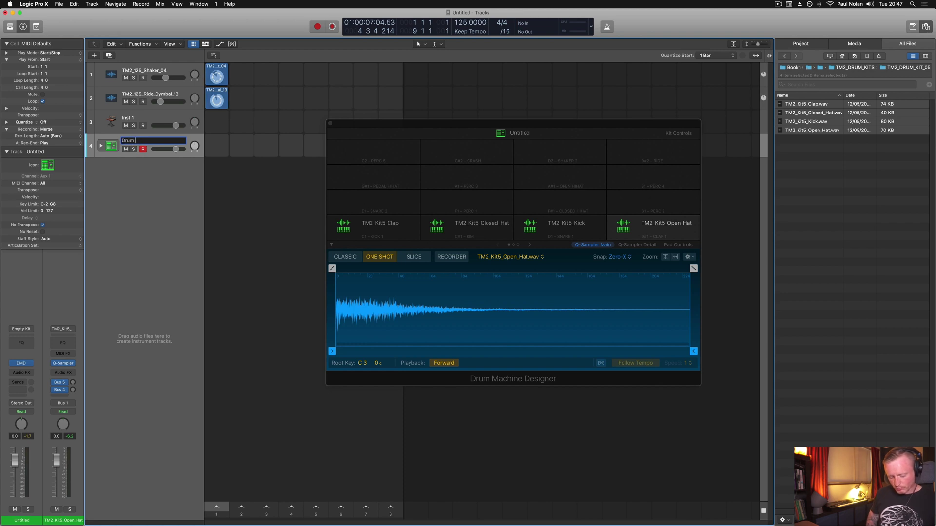
text( Kit)
key(Return)
click(100, 146)
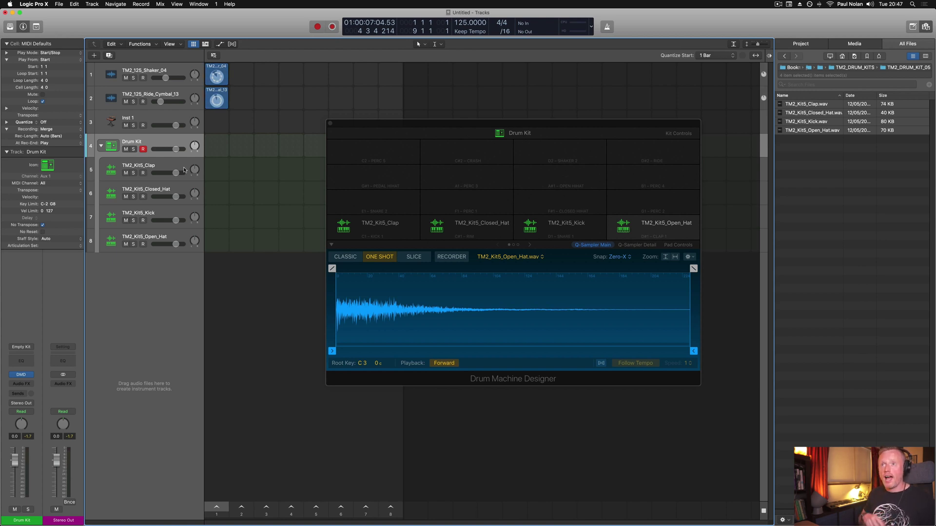
Try a MIDI cell in scene 1 of the Drum Kit track with its note editor open, and delete that cell
mouse_move(213, 148)
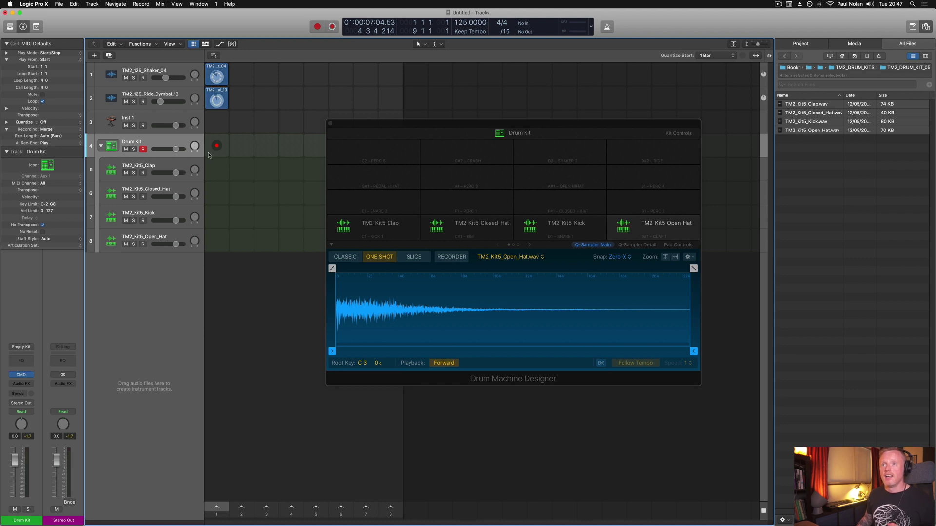
right_click(208, 154)
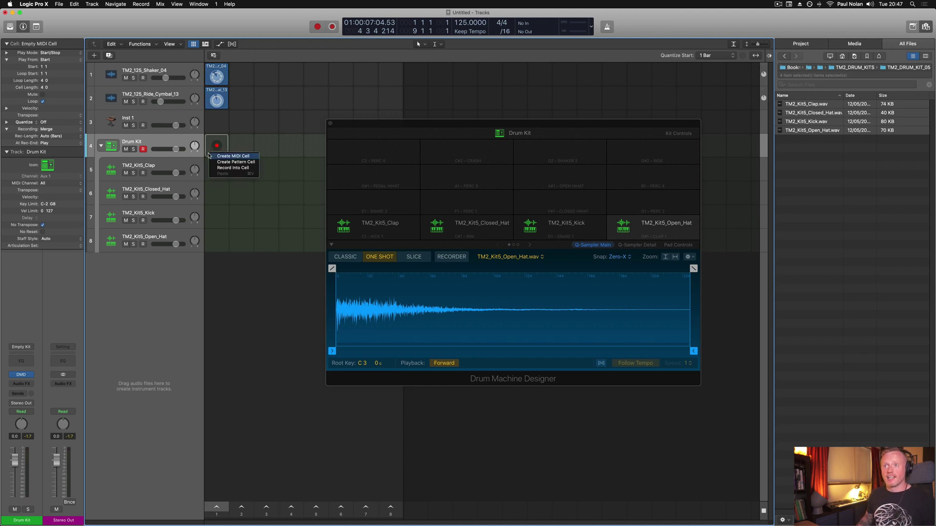
click(254, 158)
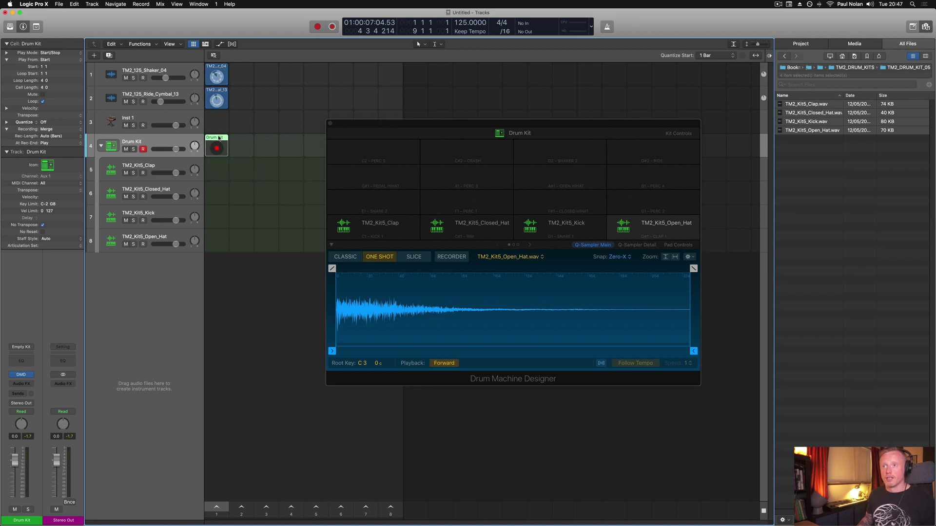
double_click(219, 138)
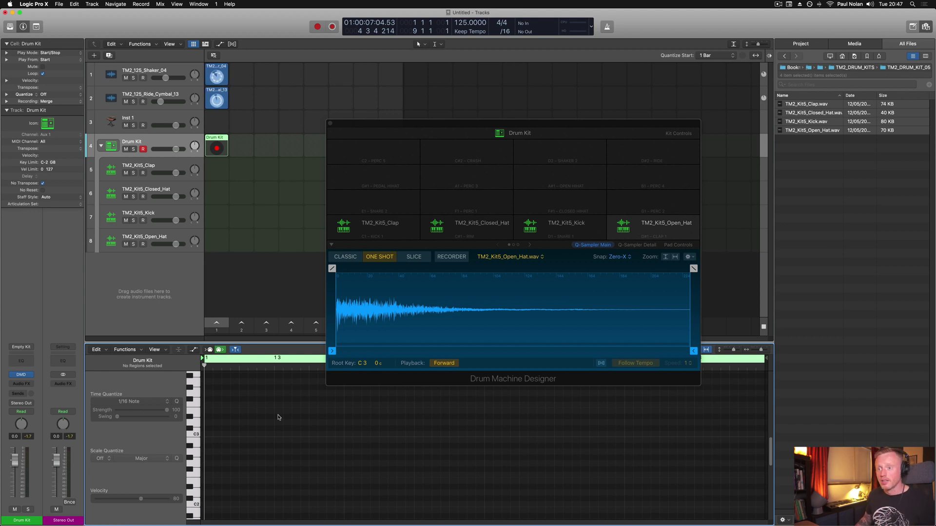
drag(463, 128, 466, 71)
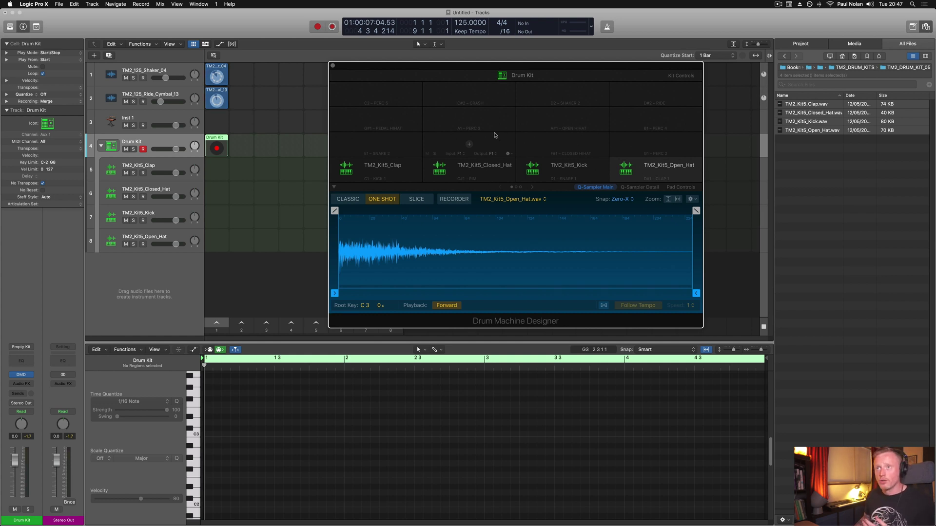
click(219, 138)
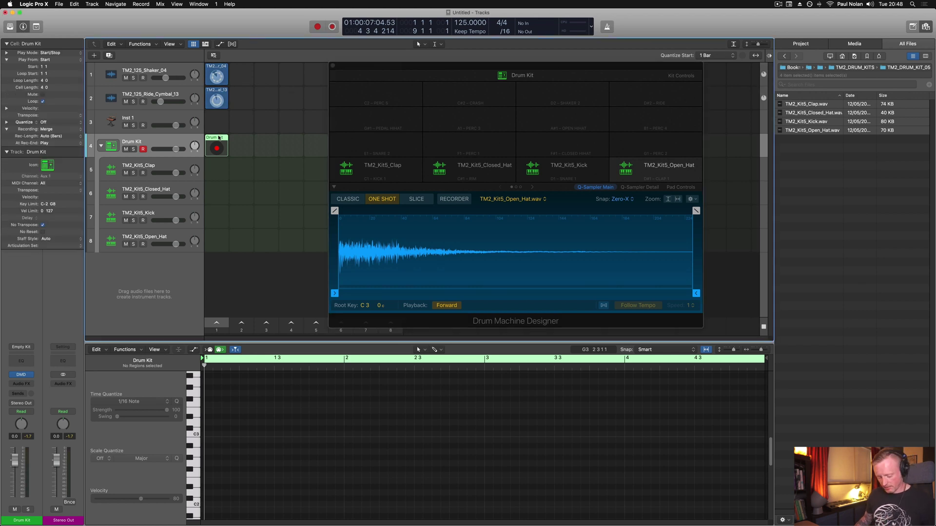
key(Delete)
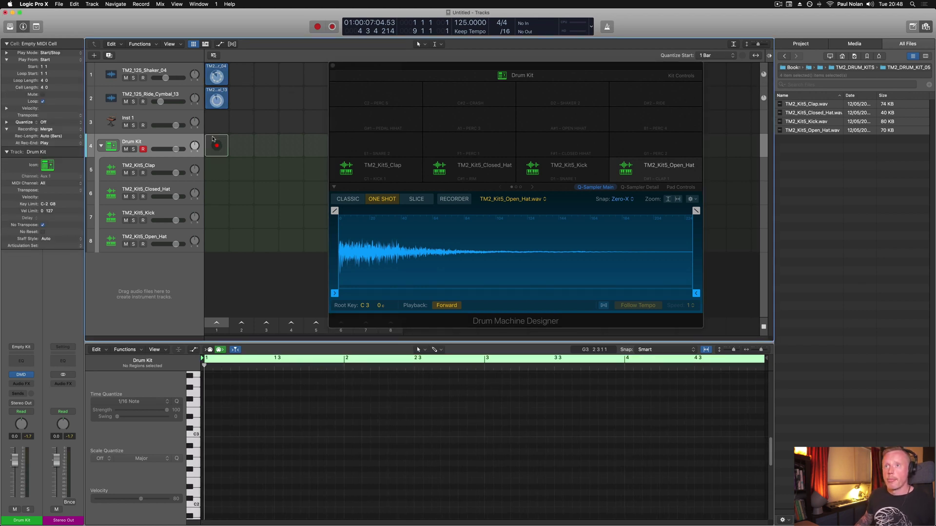
Create a pattern cell in scene 1 of the Drum Kit track and program the kick on steps 1, 5, 9 and 13
right_click(212, 139)
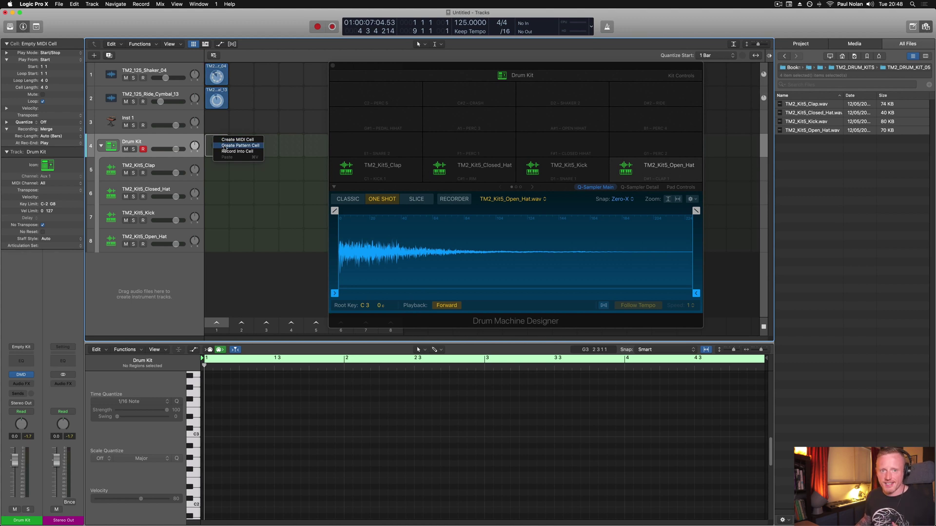
click(225, 146)
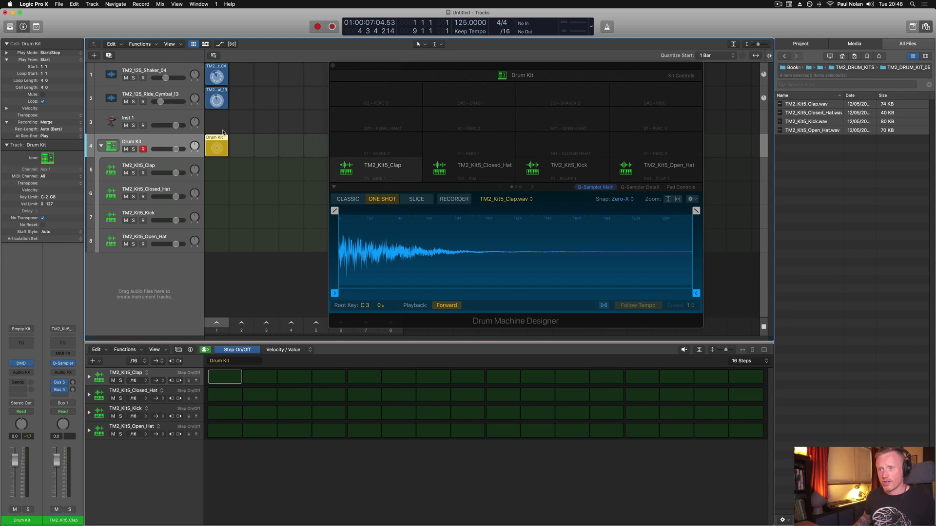
click(231, 416)
click(364, 412)
click(502, 413)
click(641, 413)
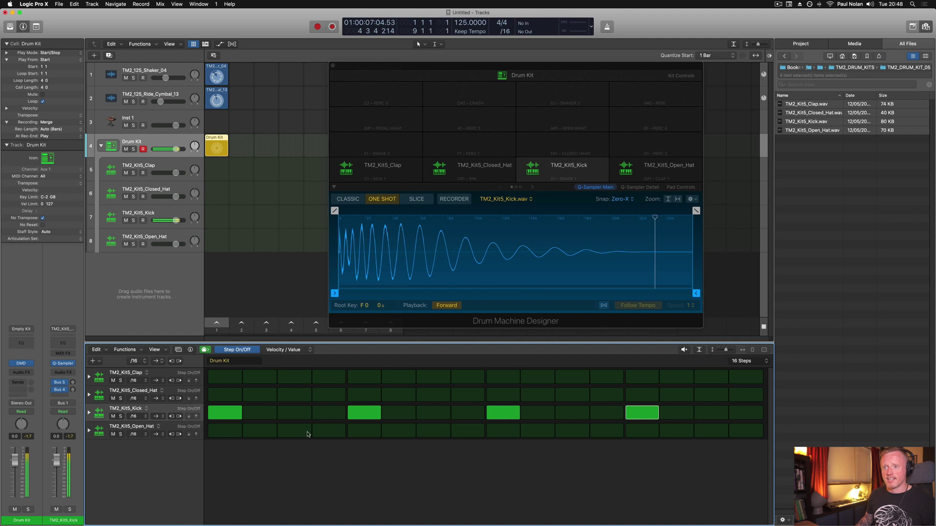
Add closed hats on steps 3, 7, 11 and 15 and claps on steps 5 and 13 of the drum pattern
click(295, 395)
click(433, 395)
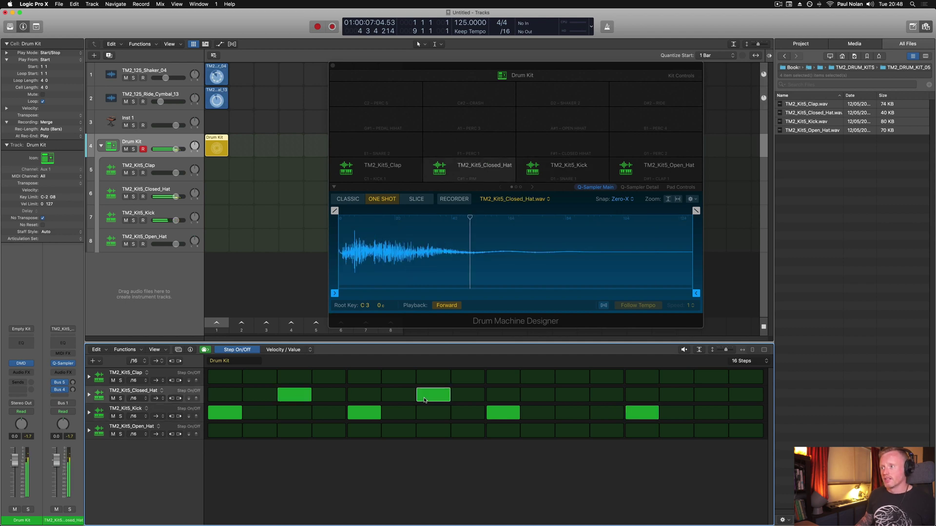
click(576, 395)
click(711, 395)
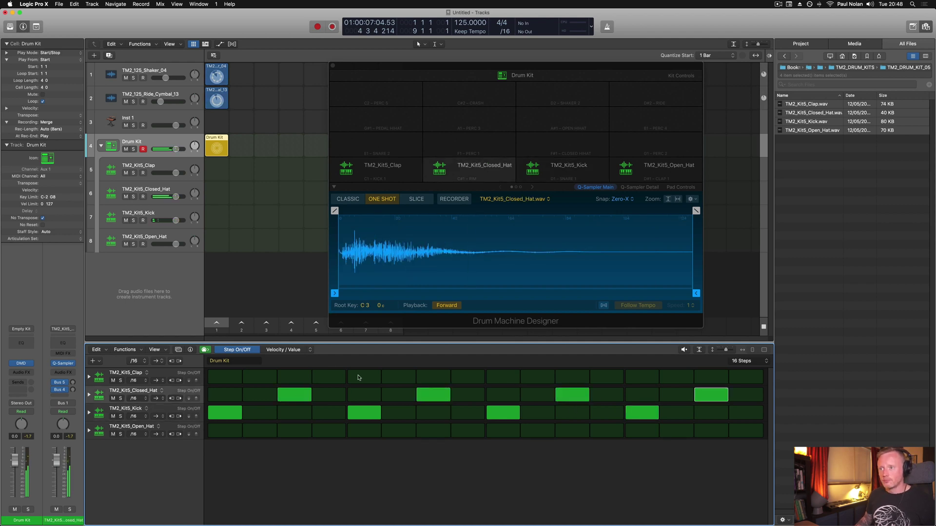
click(360, 377)
click(639, 378)
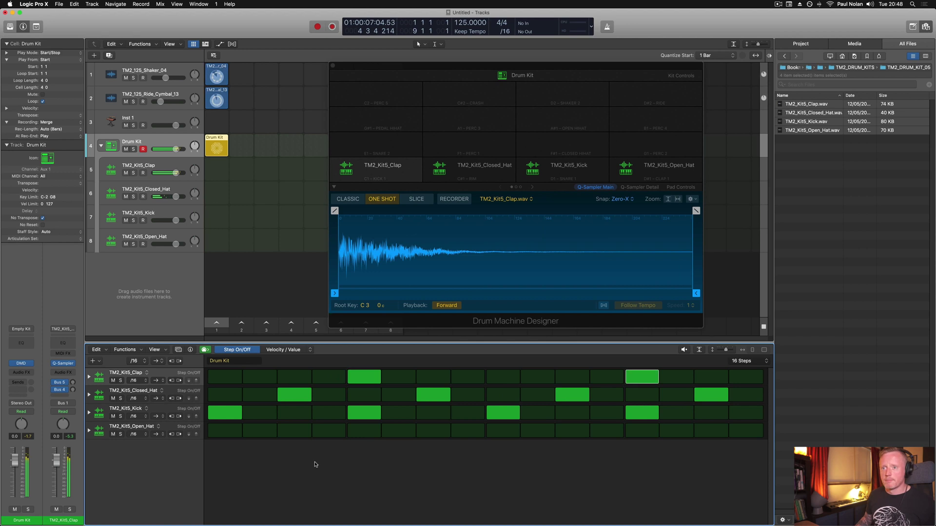
Add open hats on steps 3, 7, 11, 14 and 15 of the drum pattern
click(299, 432)
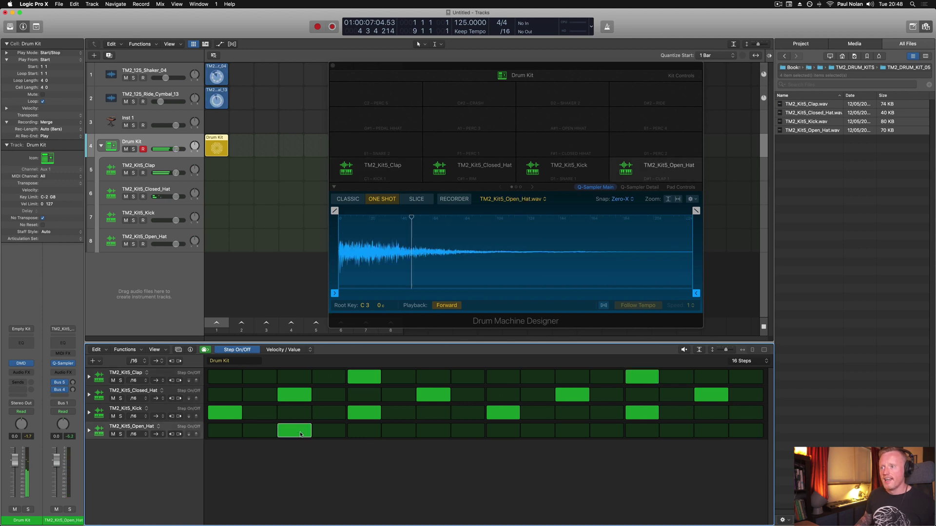
click(430, 435)
click(576, 432)
click(703, 432)
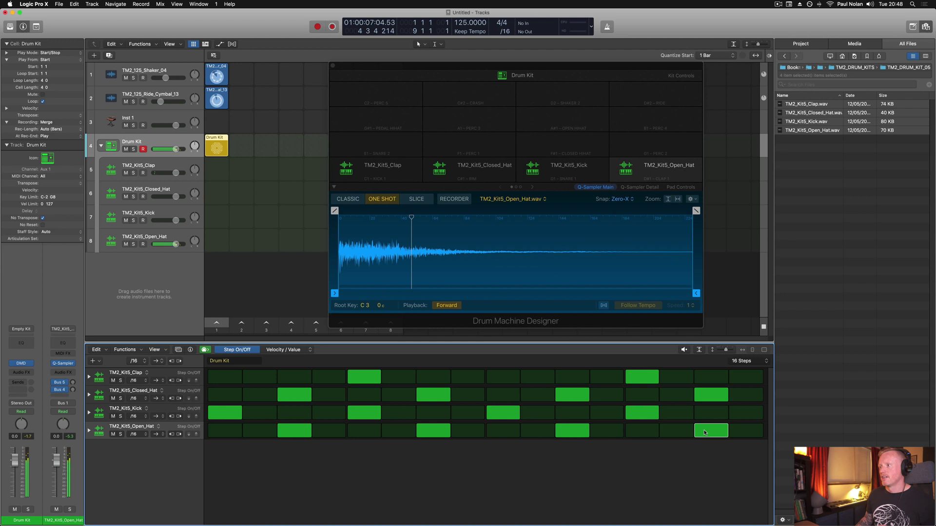
click(672, 433)
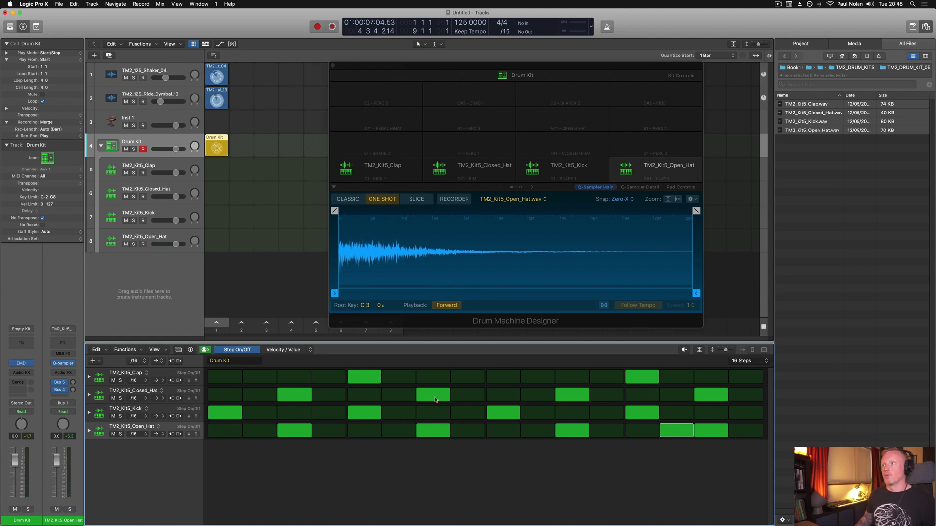
Stop all queued cells and play the Drum Kit pattern cell on its own
click(764, 327)
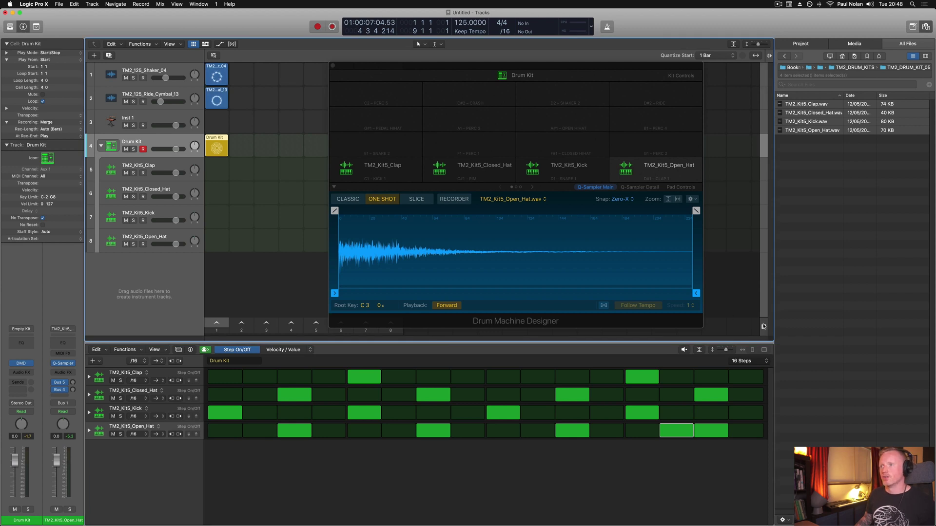
click(217, 148)
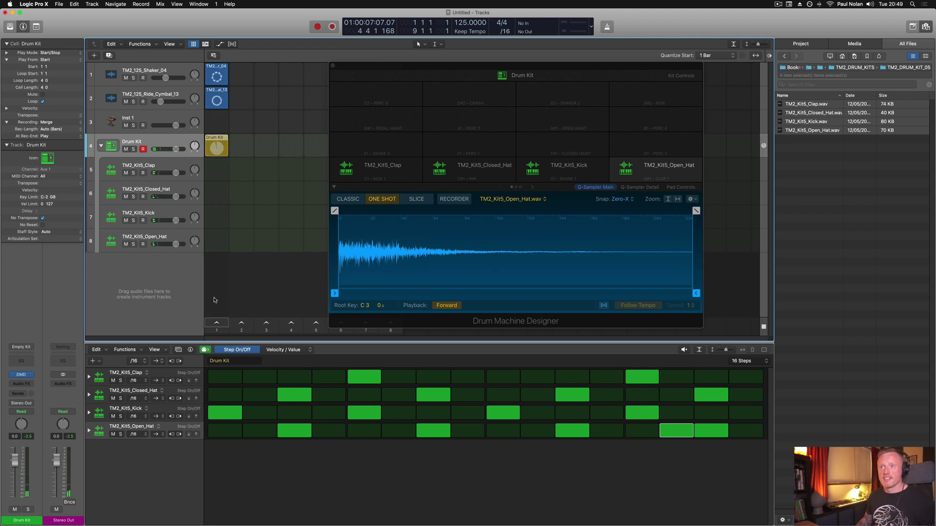
Slightly lower the volume of the clap, closed hat, kick and open hat tracks together and trigger scene 1
drag(180, 174, 172, 244)
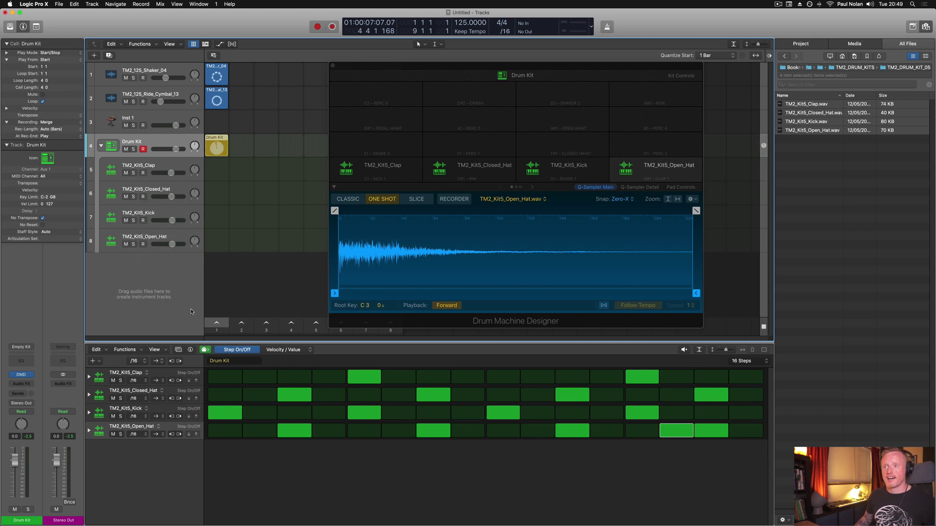
click(216, 323)
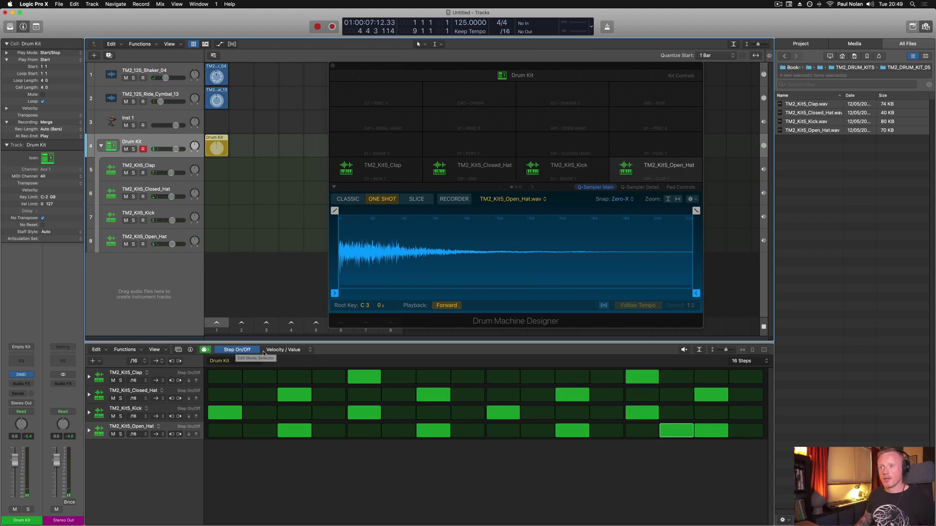
Add an open hat on step 6 and lower the velocities of the open hats on steps 6 and 14
click(282, 350)
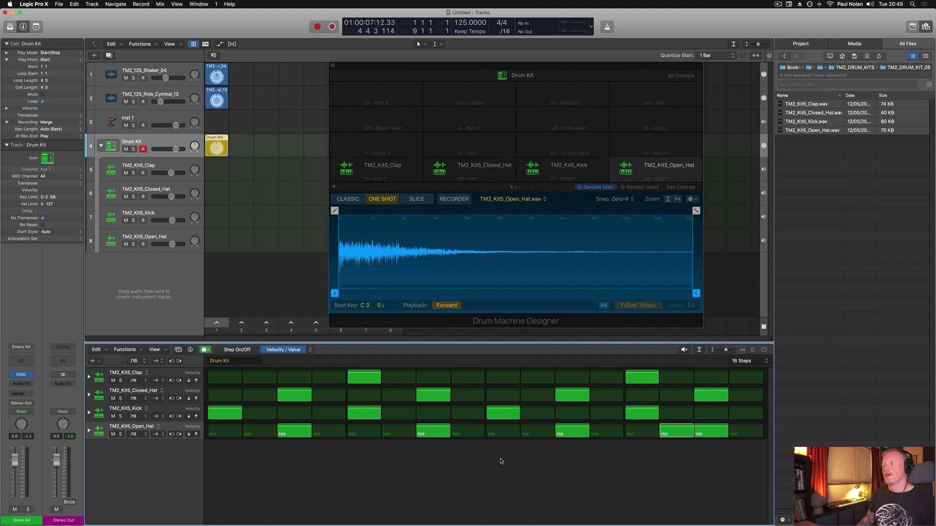
drag(667, 426, 667, 435)
click(233, 350)
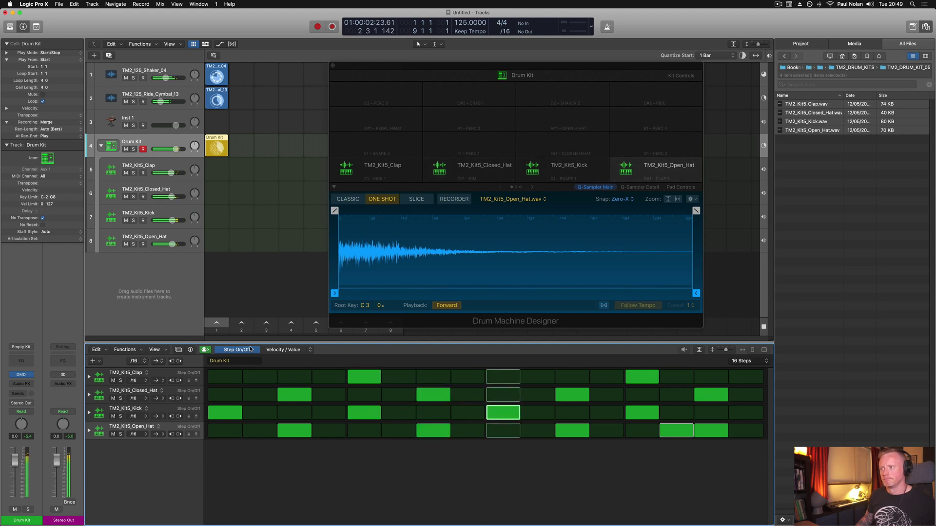
click(402, 431)
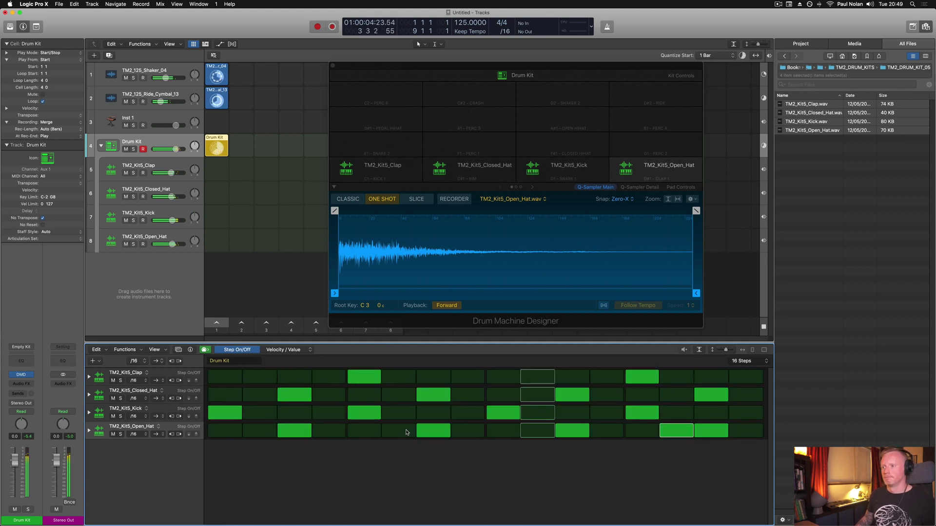
click(282, 350)
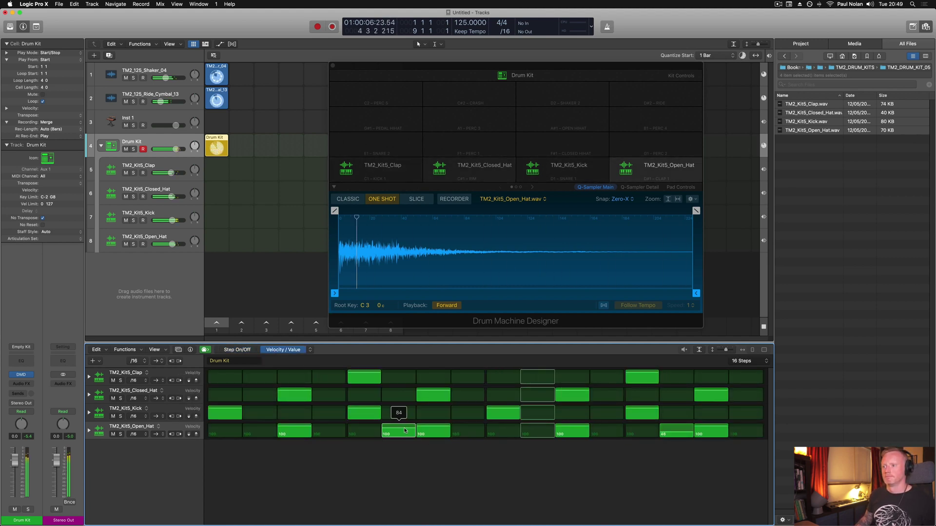
drag(679, 437, 679, 428)
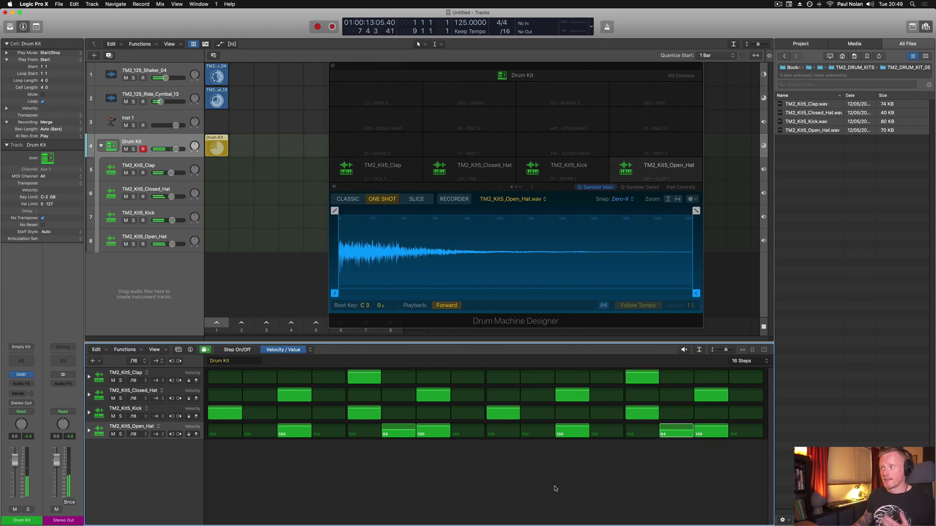
Extend the Drum Kit pattern's length to 64 steps
click(749, 361)
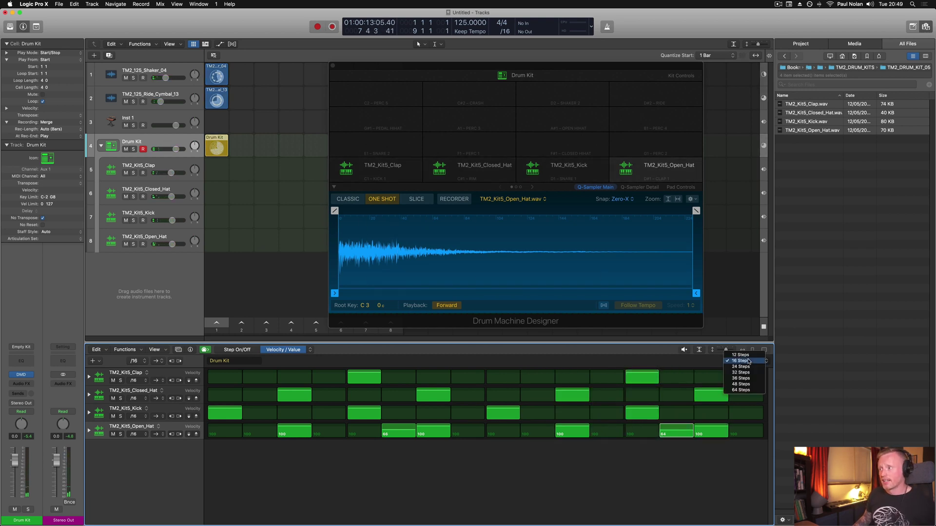
click(750, 391)
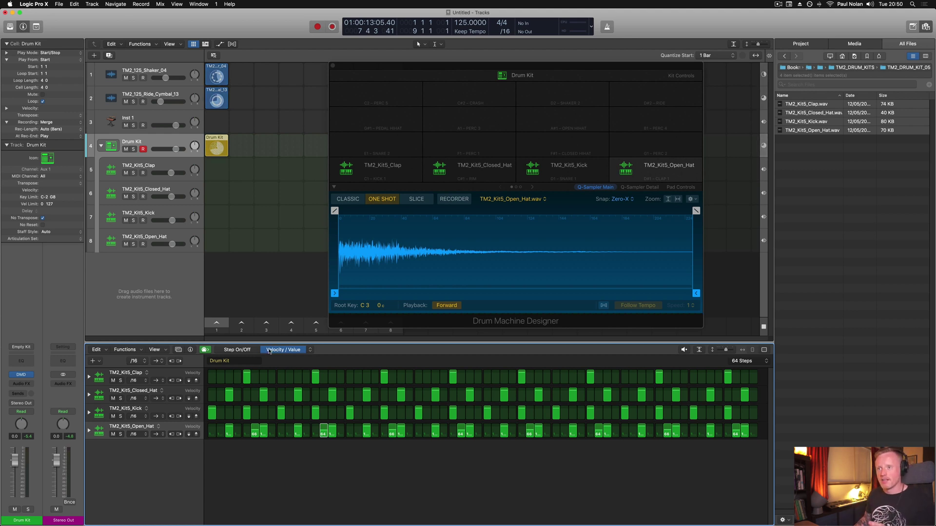
Switch the step edit mode to Gate and to Tie, and look through the other available edit modes
click(306, 349)
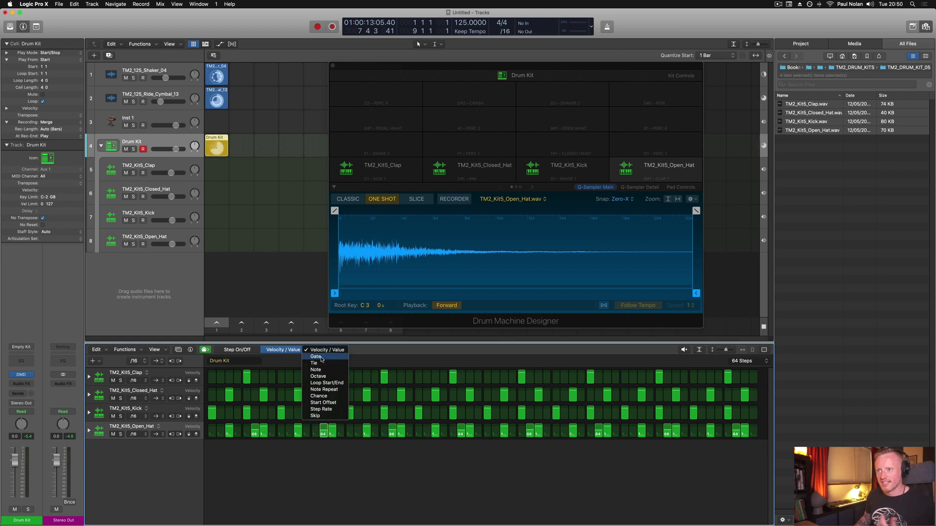
click(320, 357)
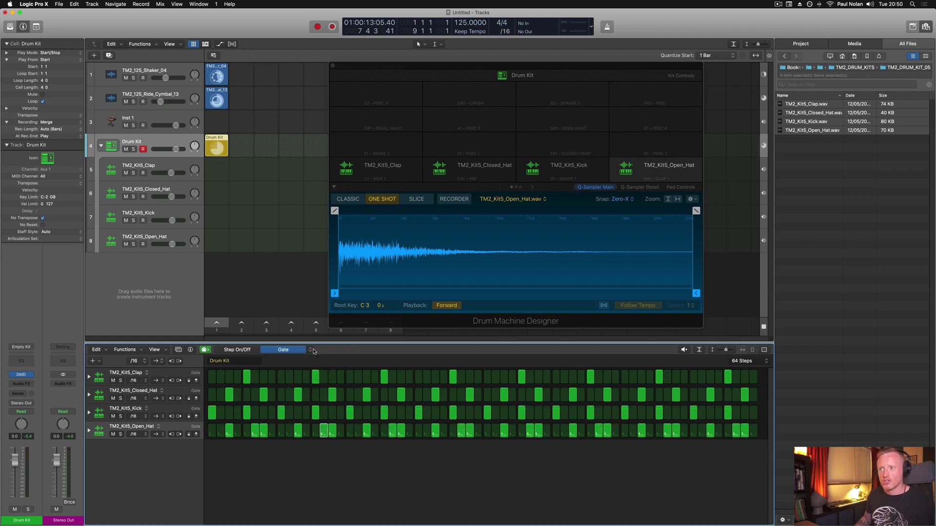
click(312, 350)
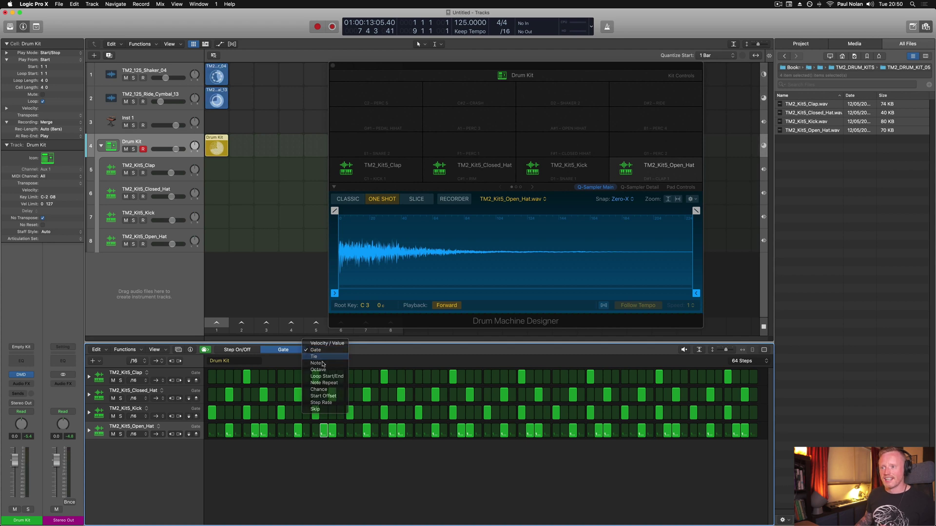
click(328, 358)
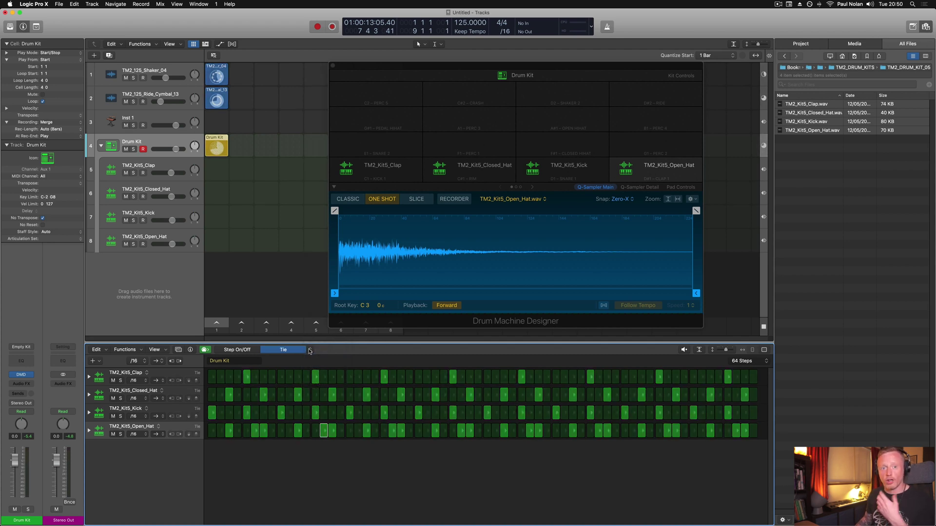
click(310, 350)
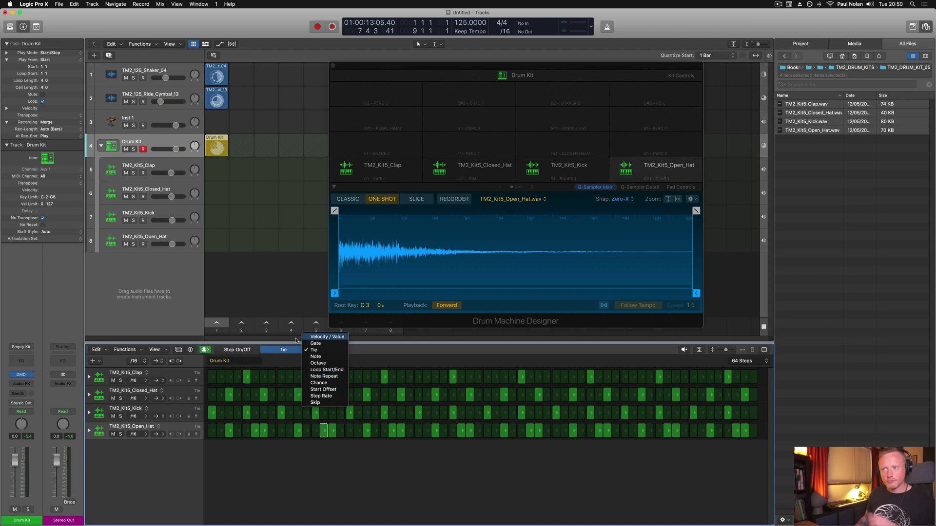
click(370, 362)
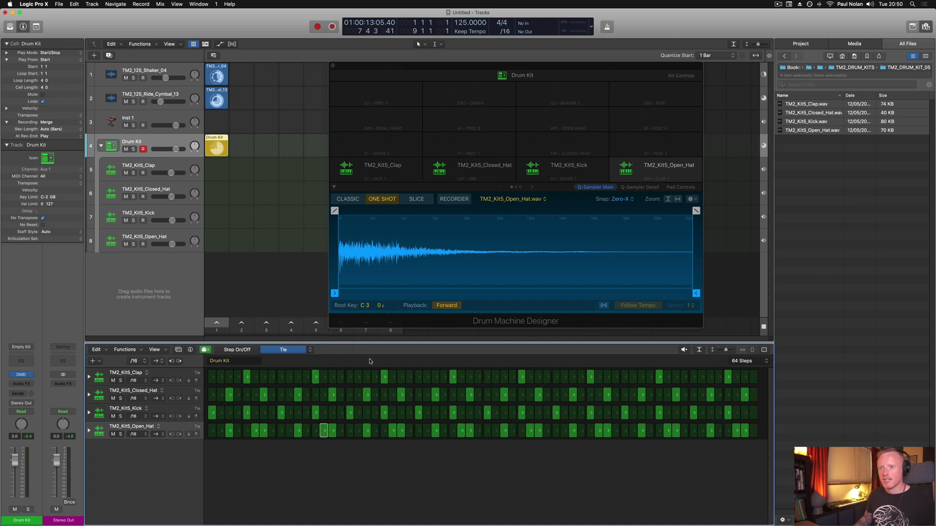
Expand the clap row's subrows and examine the parameters available for its Note Repeat subrow
click(89, 376)
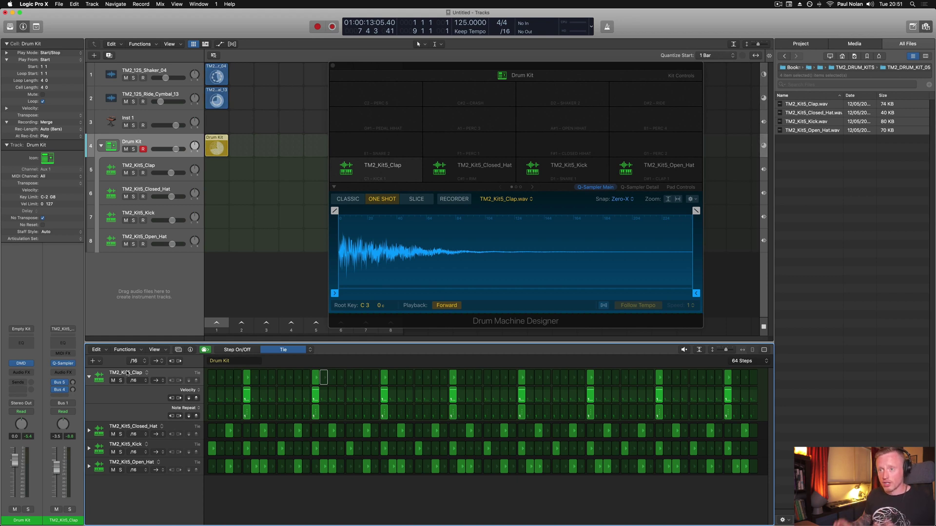
click(194, 411)
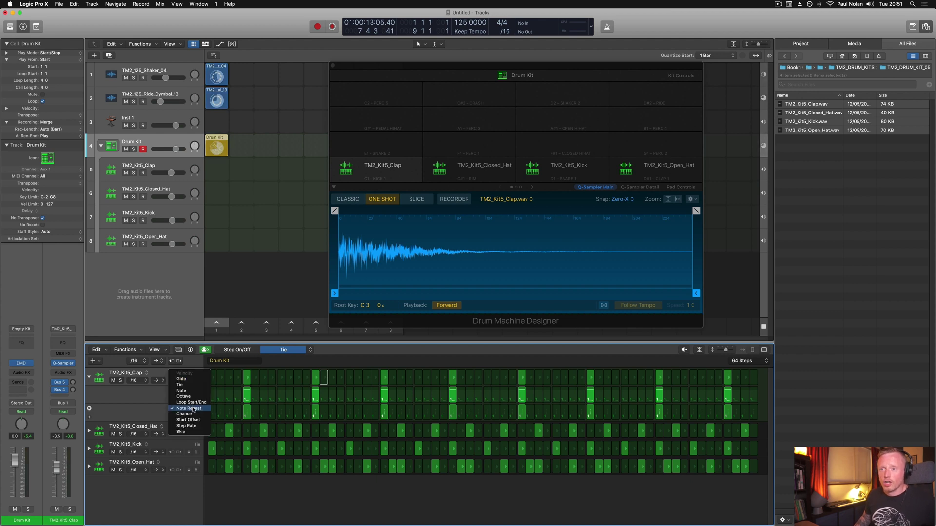
click(157, 392)
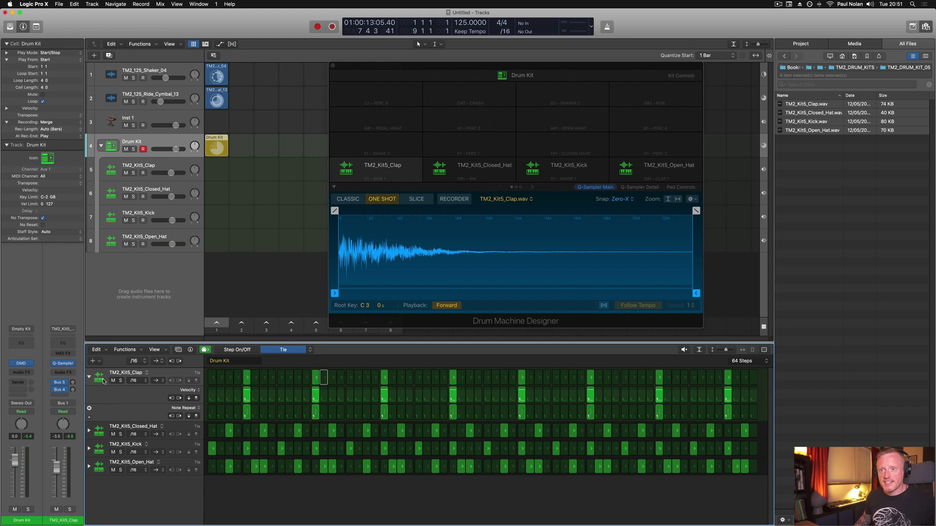
Examine the Drum Kit pattern's Pattern, Row and Step settings in the step sequencer's inspector
click(191, 350)
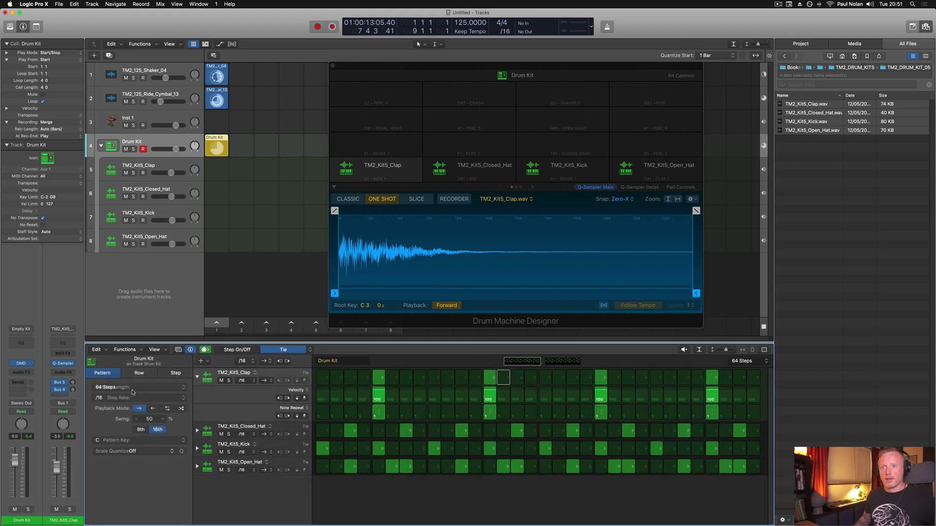
click(138, 374)
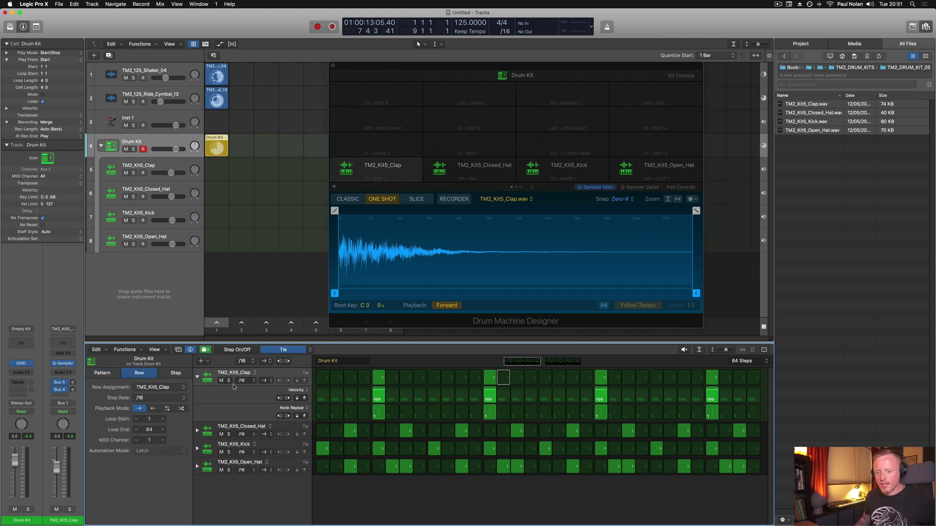
click(184, 373)
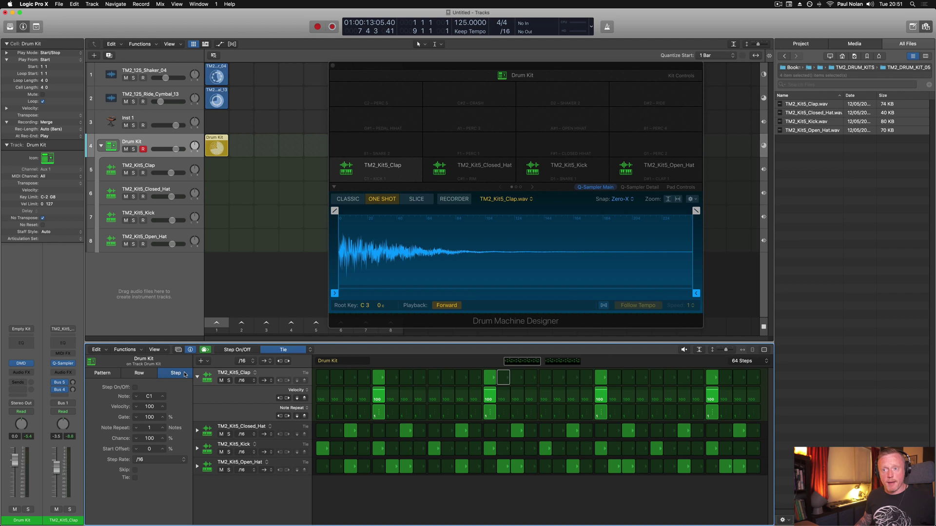
click(102, 373)
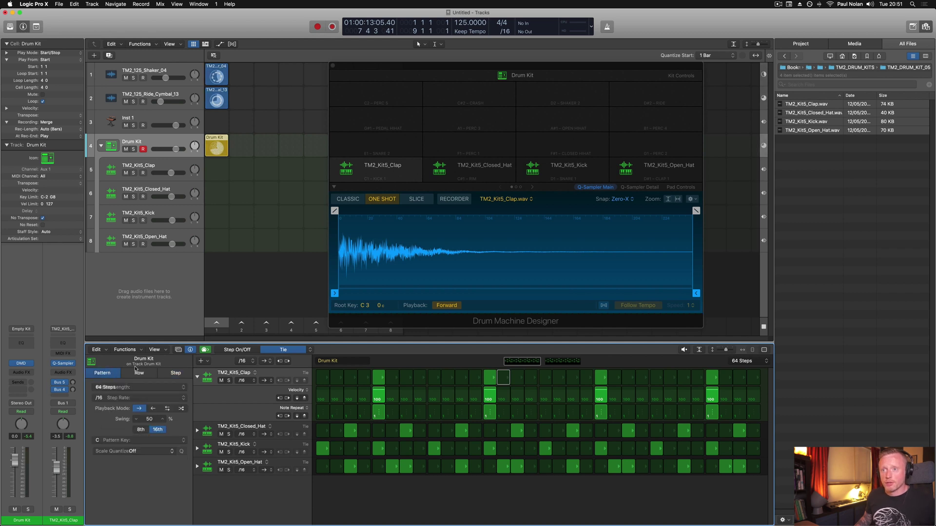
Browse the step sequencer's User, Patterns and Templates categories in the pattern browser
click(177, 350)
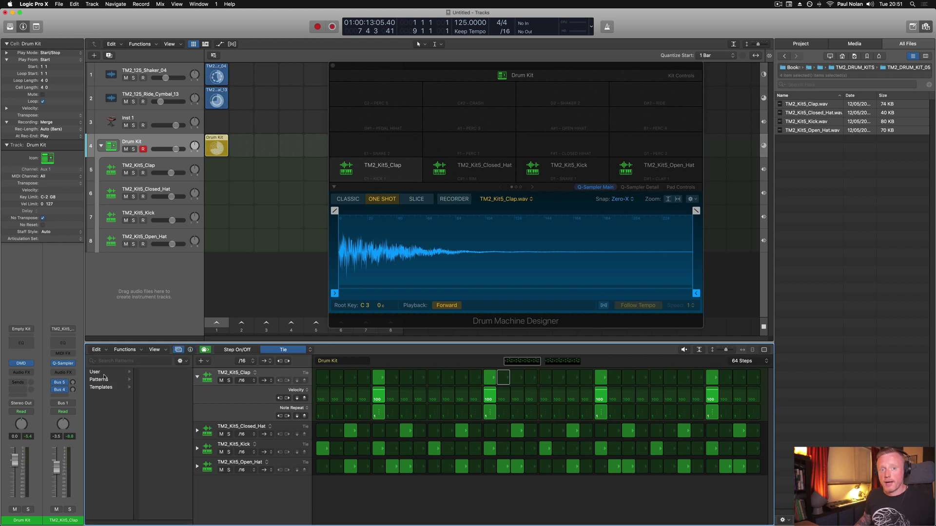
click(95, 373)
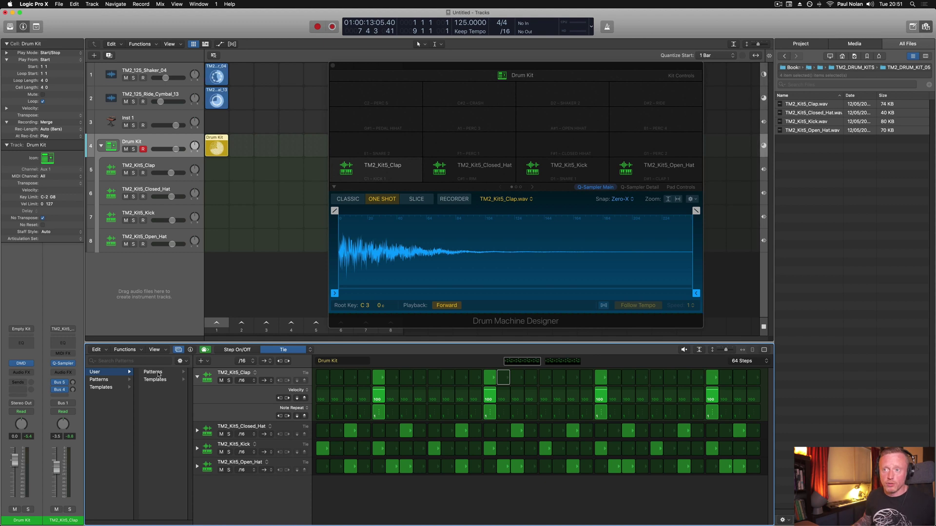
click(102, 381)
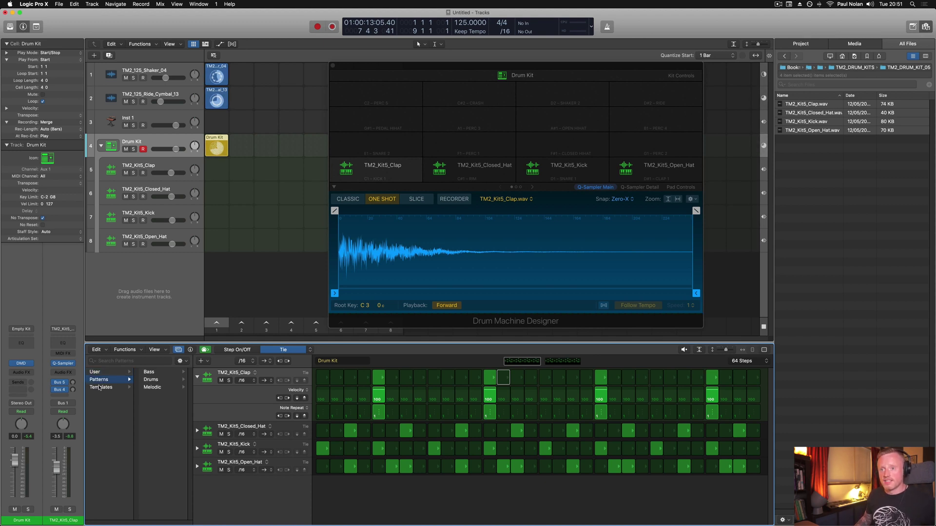
click(101, 388)
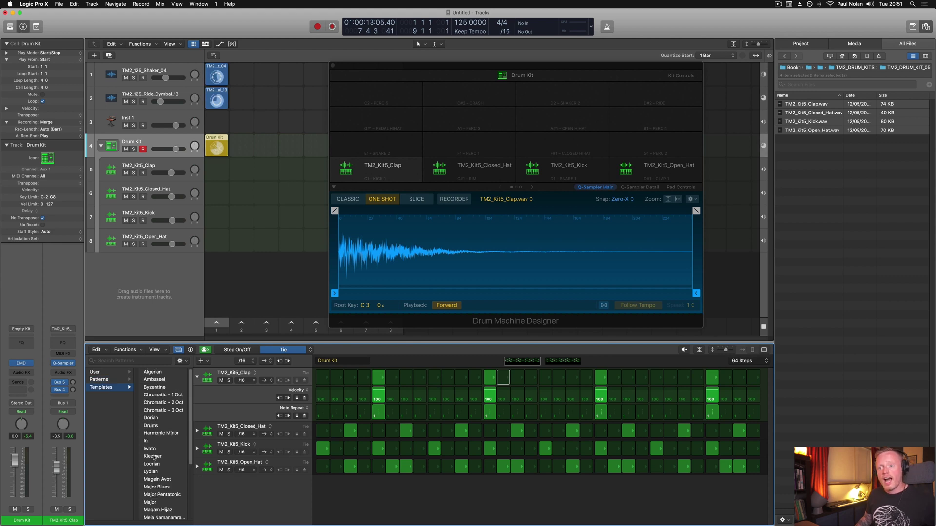
scroll(159, 456, up, 3)
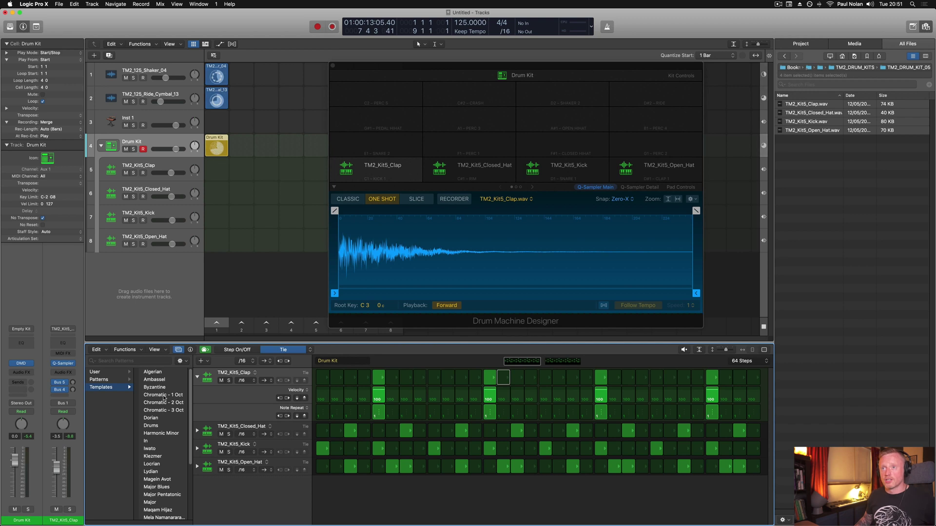
Move the Drum Kit pattern cell from scene 1 to scene 2 and close the Drum Machine Designer window
drag(216, 141, 242, 141)
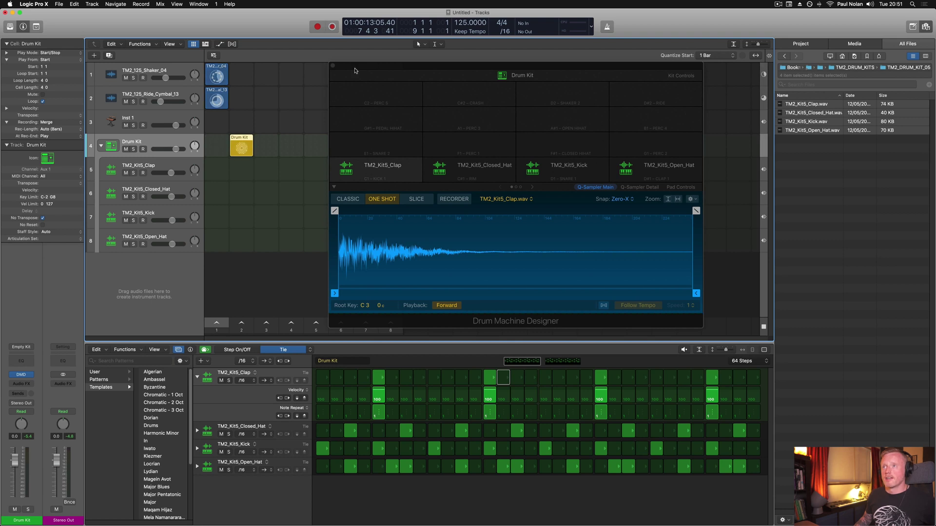
click(333, 67)
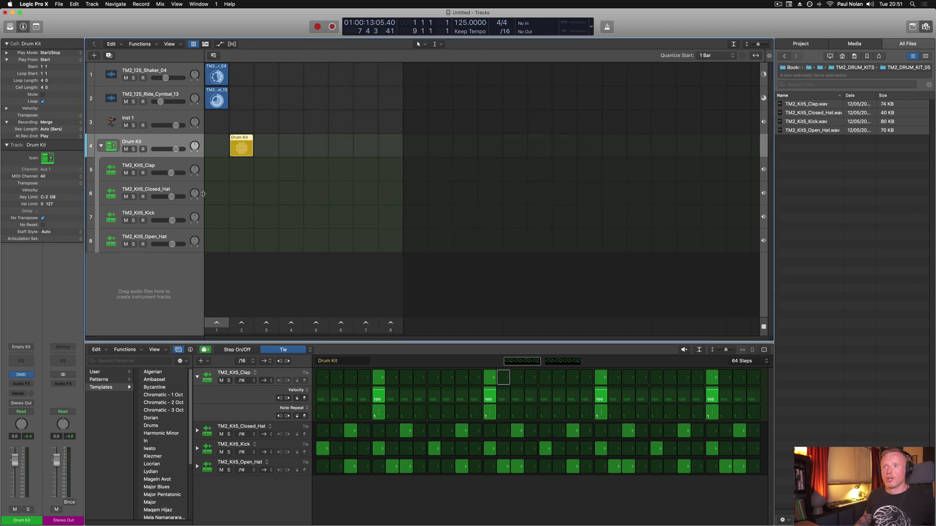
Create a pattern cell in scene 1 of the TM2_Kit5_Clap track with claps on steps 5 and 13
click(156, 164)
click(209, 165)
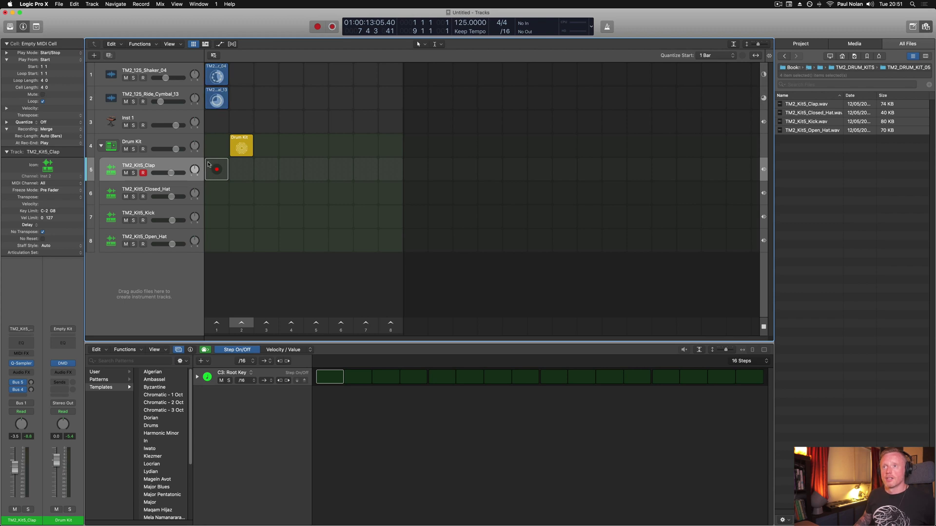
right_click(208, 164)
click(245, 171)
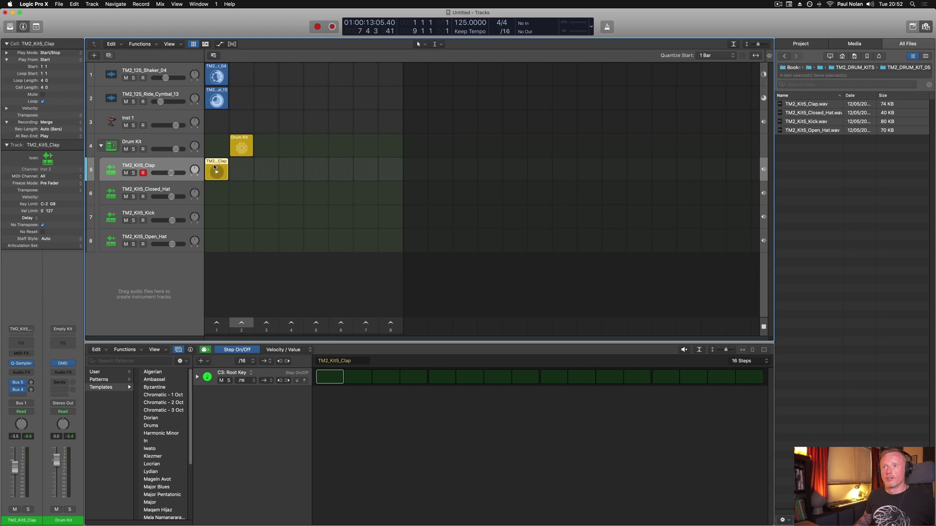
click(440, 376)
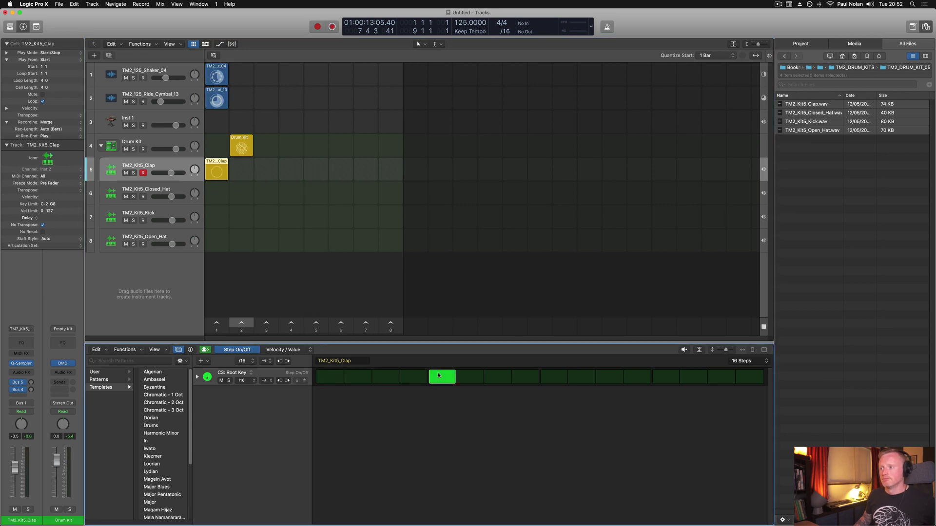
click(666, 377)
Create a pattern cell in scene 1 of the TM2_Kit5_Closed_Hat track with hits on steps 3, 7, 11 and 15
right_click(218, 202)
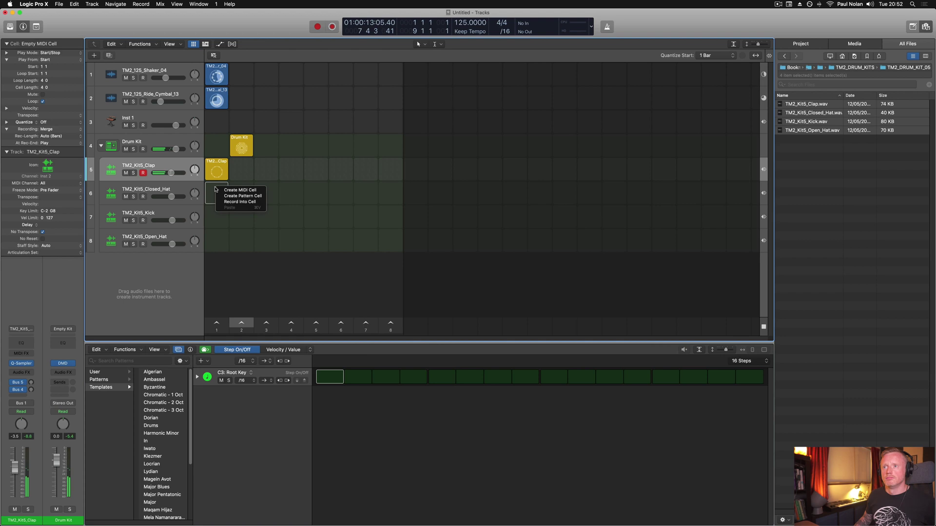
click(241, 191)
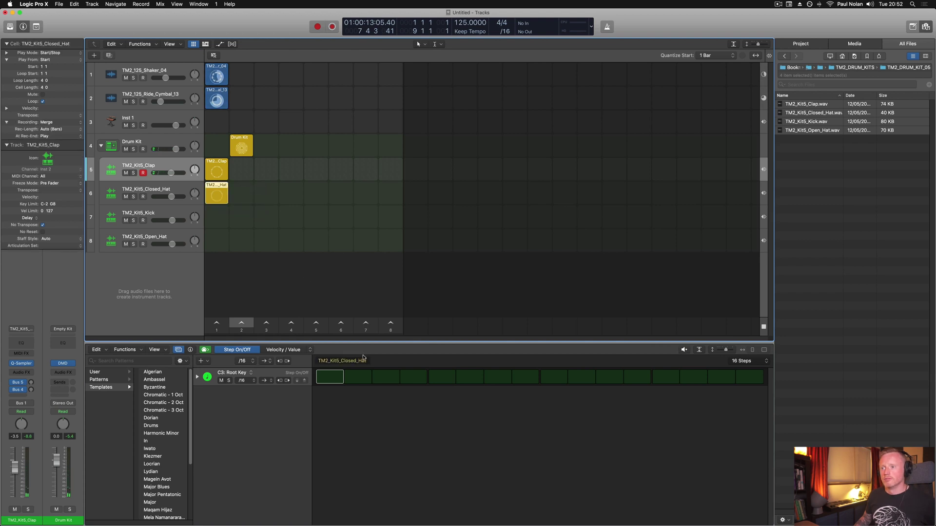
click(379, 375)
click(497, 376)
click(604, 379)
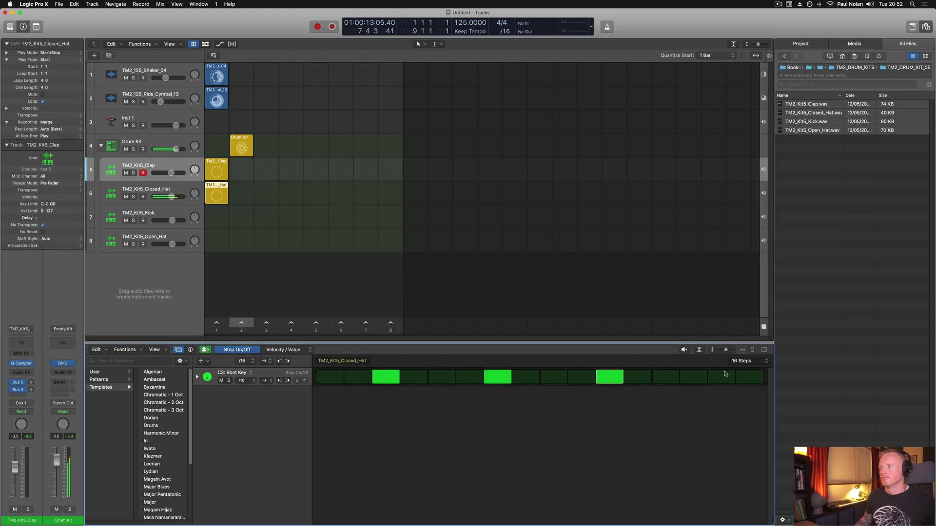
click(721, 377)
Create a pattern cell in scene 1 of the TM2_Kit5_Kick track with kicks on steps 1, 5, 9 and 13
right_click(220, 209)
click(244, 217)
click(329, 377)
click(449, 380)
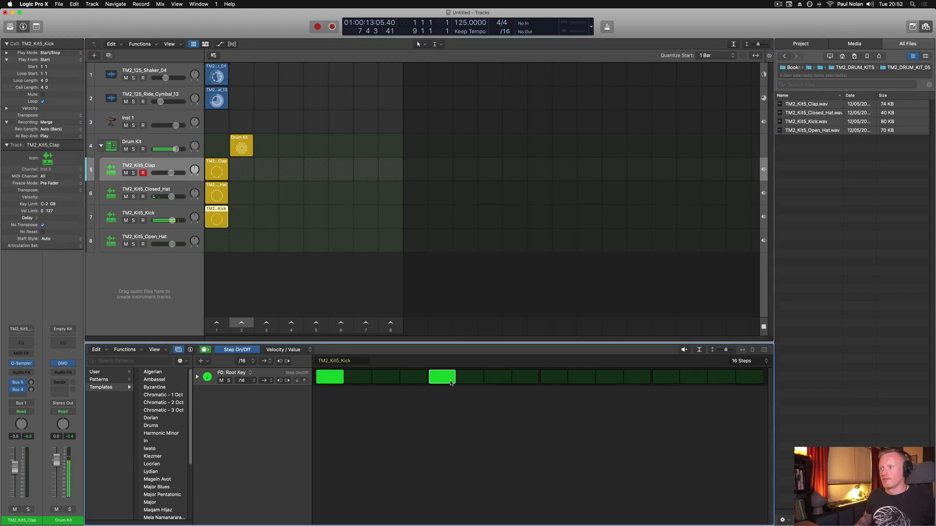
click(547, 379)
click(673, 378)
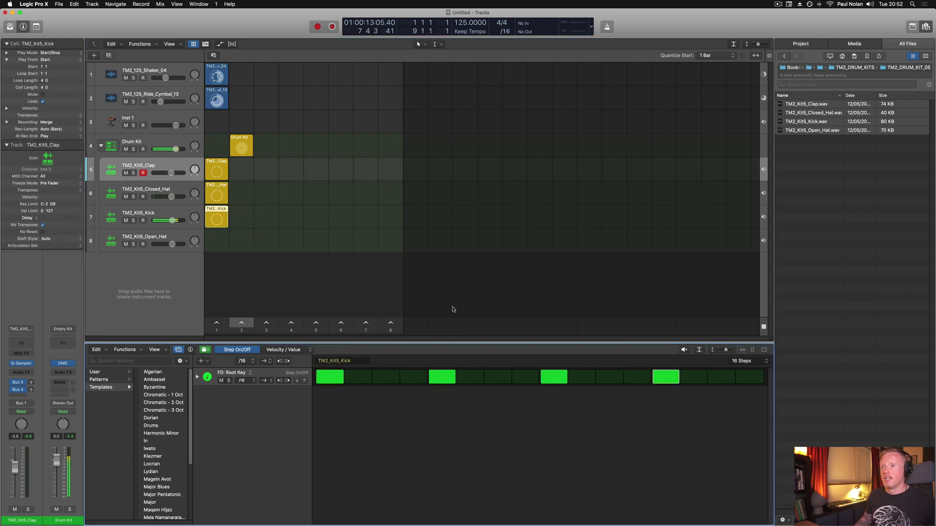
Create a pattern cell in scene 1 of the TM2_Kit5_Open_Hat track with hits on steps 3, 7, 11, 14 and 15, lowering step 14's velocity
click(242, 140)
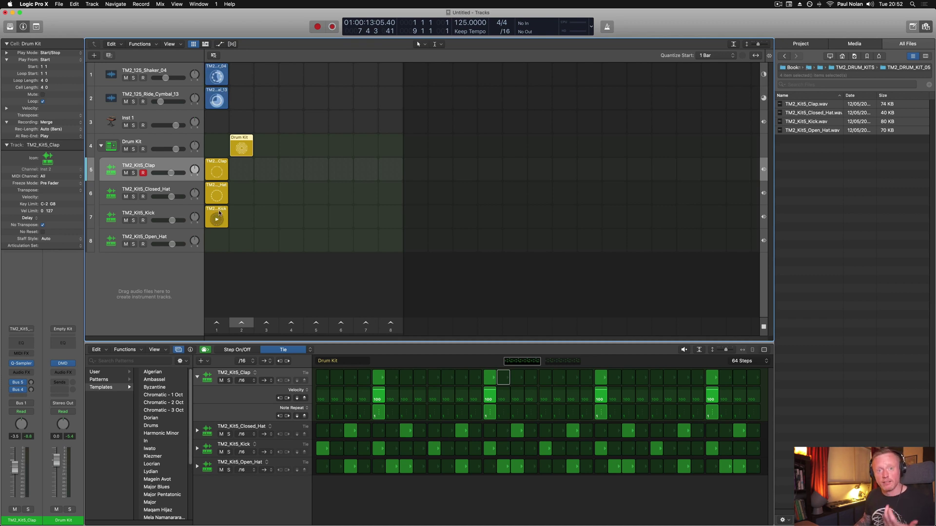
right_click(213, 236)
click(222, 244)
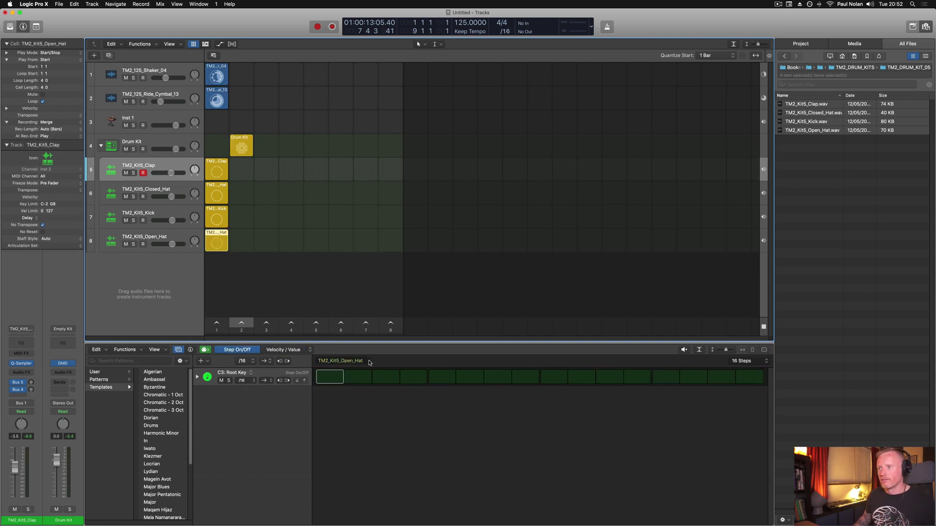
click(385, 377)
click(498, 378)
click(609, 378)
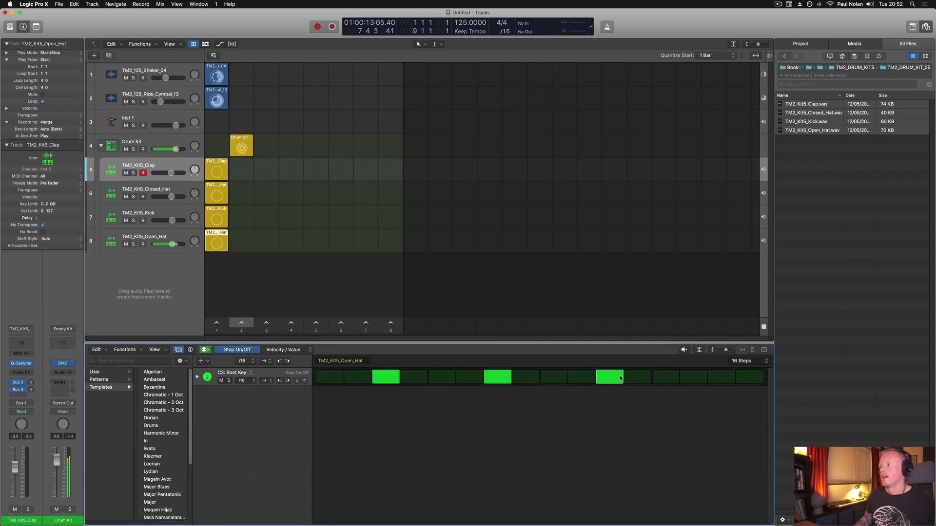
click(721, 377)
click(693, 377)
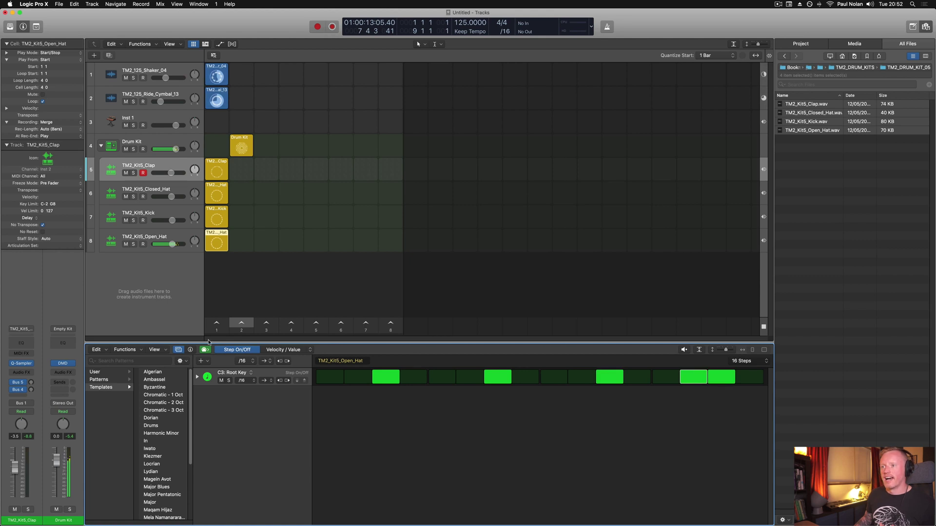
click(274, 351)
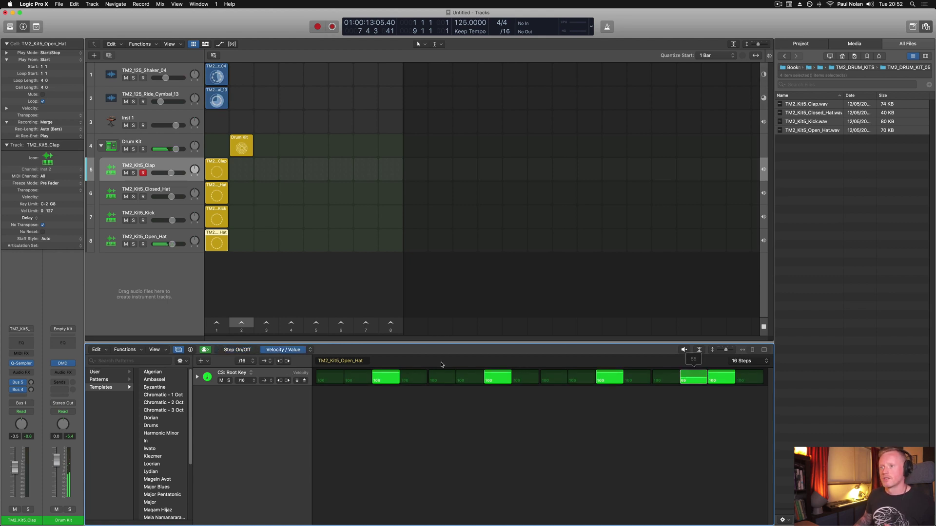
click(237, 350)
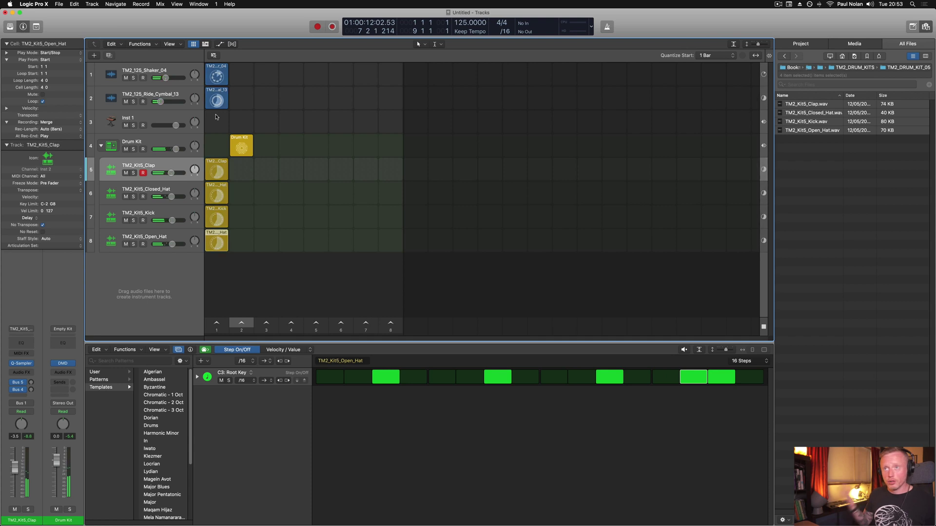
Create a pattern cell in scene 1 of the Inst 1 track from the Chromatic - 2 Oct template
click(179, 117)
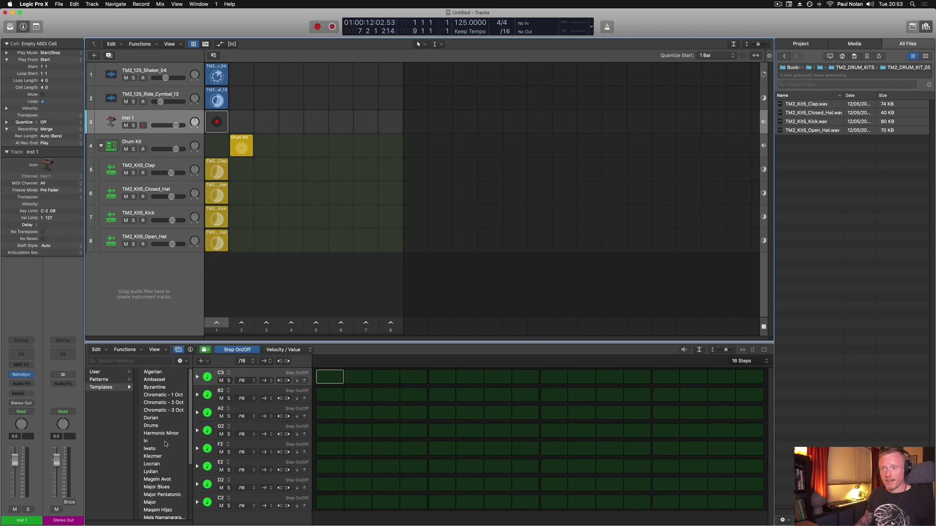
scroll(158, 417, down, 5)
scroll(160, 417, up, 5)
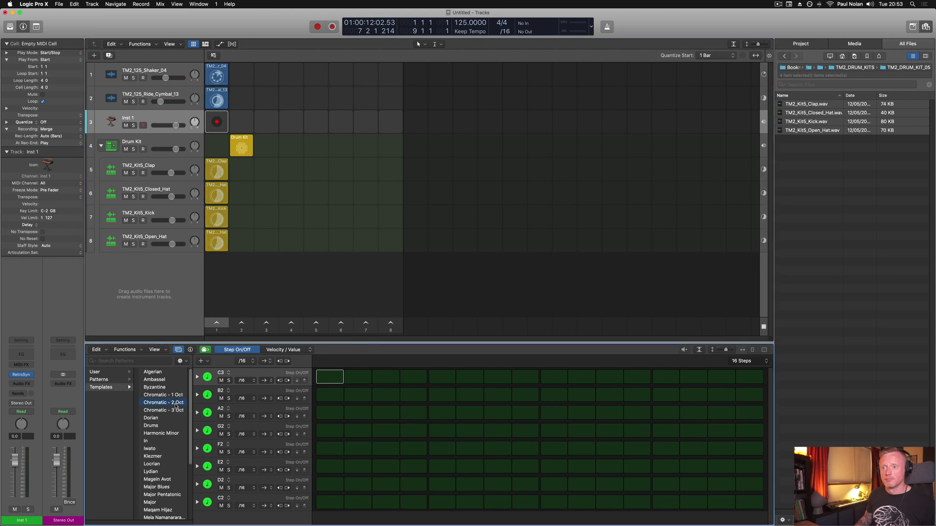
click(176, 407)
scroll(234, 425, down, 3)
scroll(234, 425, up, 4)
scroll(233, 425, down, 4)
scroll(234, 425, up, 3)
scroll(234, 425, down, 3)
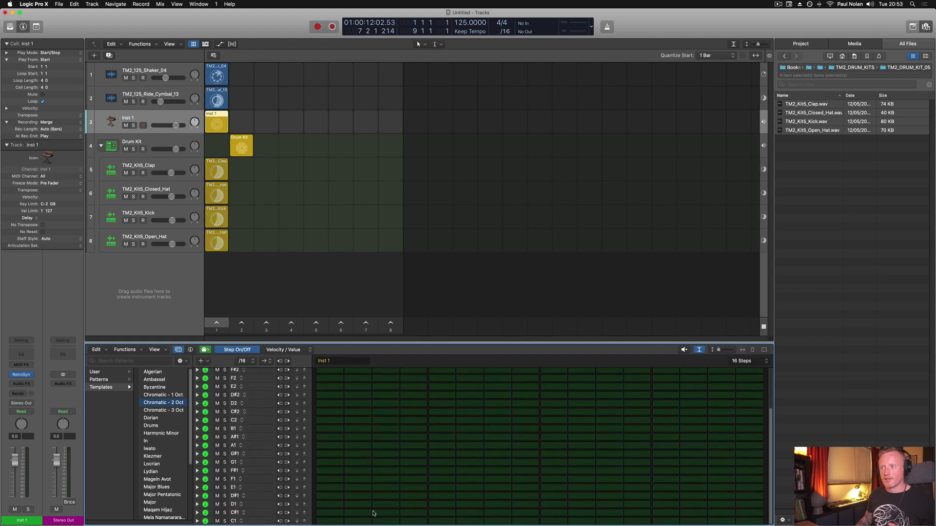
scroll(233, 385, up, 3)
scroll(377, 431, down, 3)
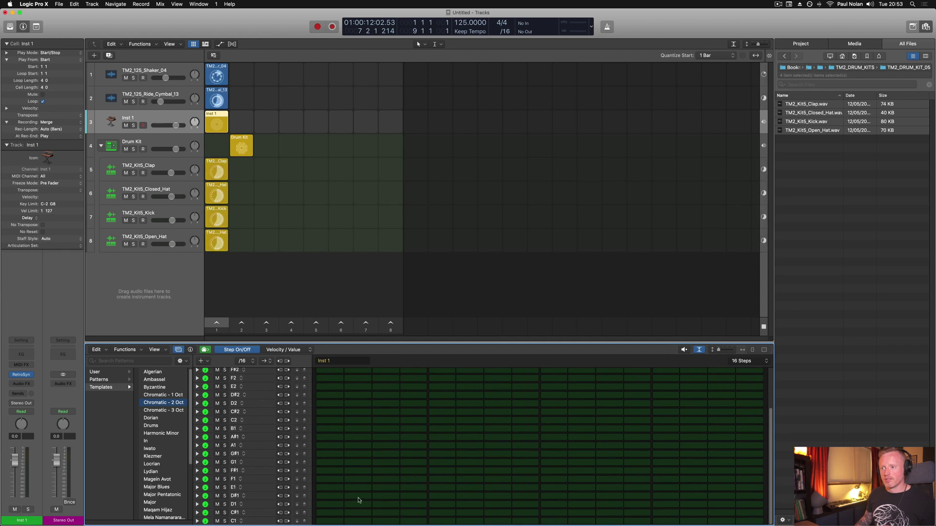
Fill all 16 steps of the D1 row in the Inst 1 pattern, clearing any stray D#1 notes
click(330, 505)
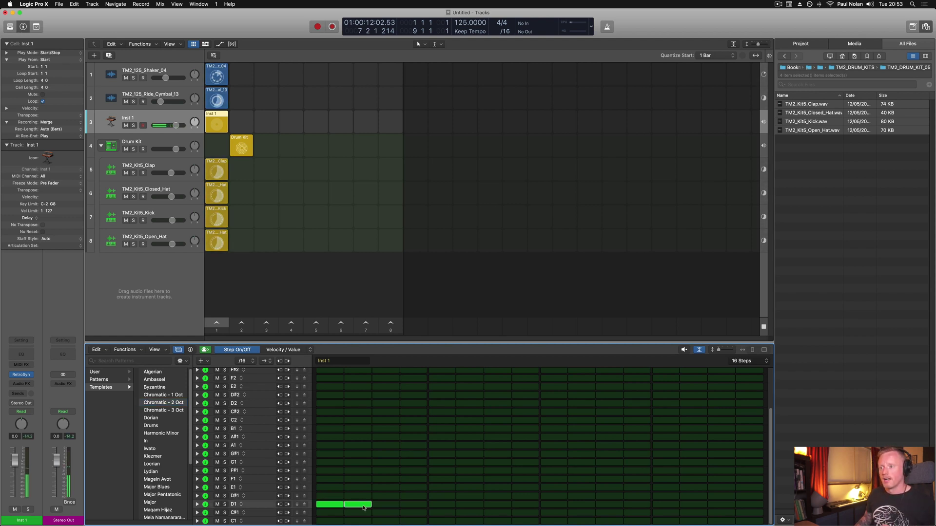
mouse_move(439, 507)
mouse_down()
mouse_move(609, 496)
mouse_move(660, 504)
mouse_up()
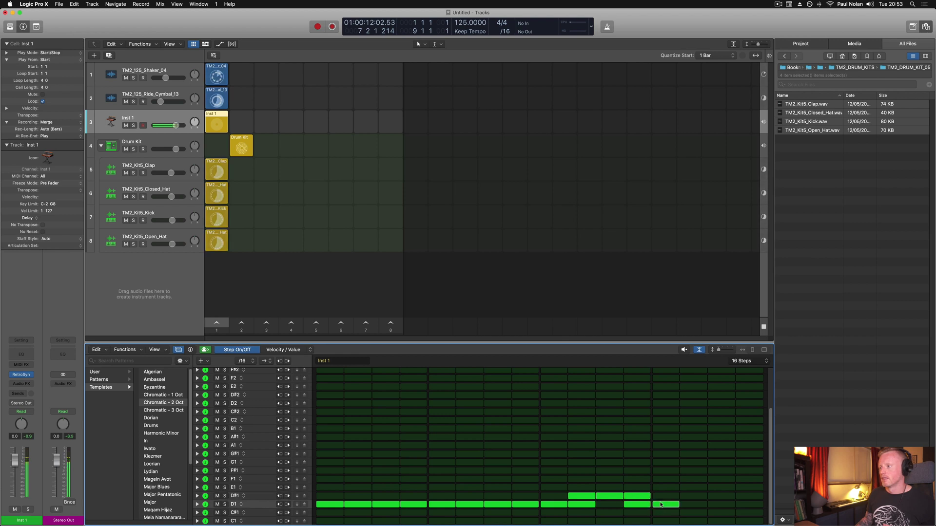
drag(571, 499, 632, 497)
click(616, 505)
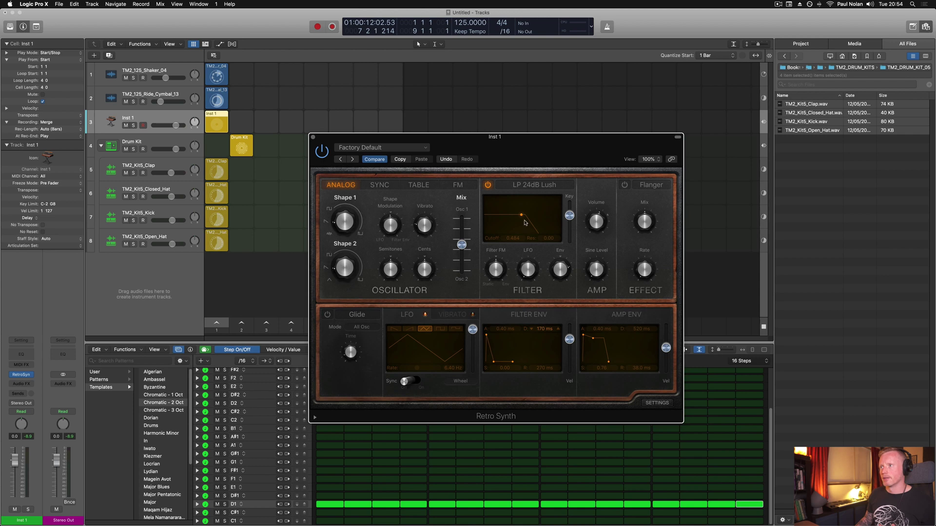
Lower the filter cutoff in Retro Synth, close the synth window and play the Inst 1 cell
drag(497, 216, 494, 218)
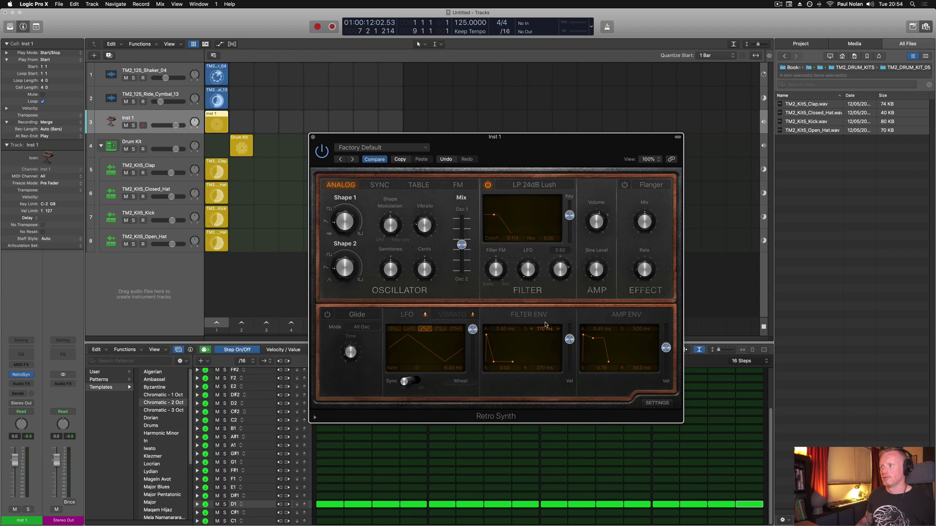
click(313, 137)
click(216, 126)
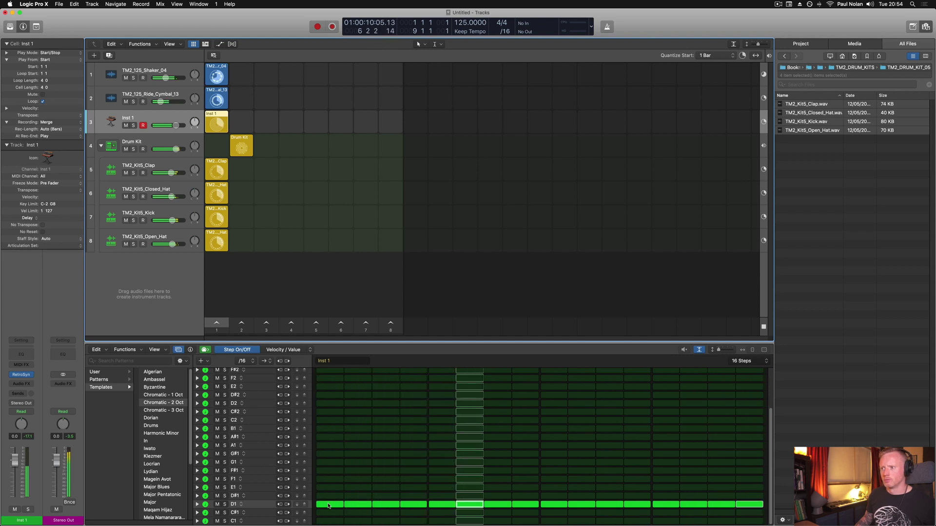
Replace the D1 notes in the Inst 1 pattern with D#1 notes on all 16 steps
drag(329, 507, 749, 505)
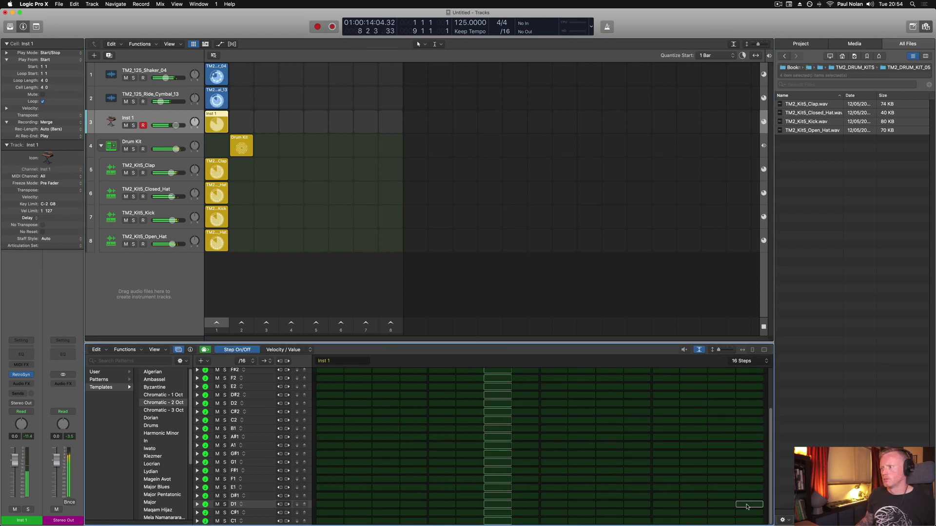
click(337, 488)
click(332, 489)
drag(331, 495, 748, 497)
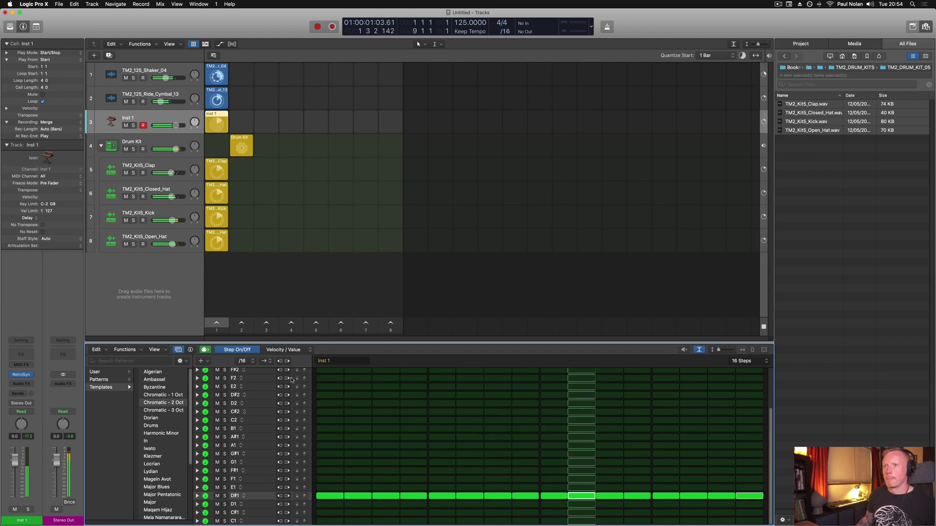
Open Retro Synth on the Inst 1 track and raise its filter cutoff slightly
click(21, 375)
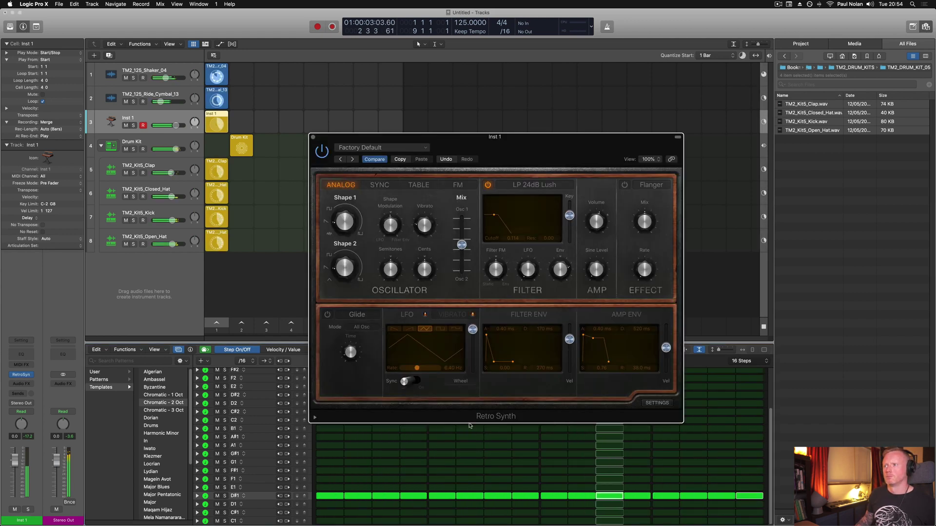
drag(512, 238, 512, 230)
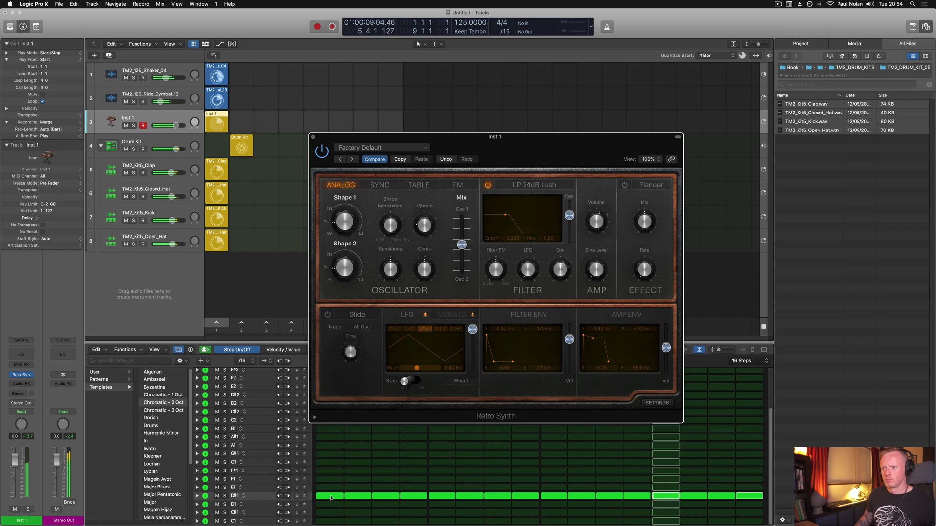
Move the Inst 1 notes back from D#1 to D1 on all 16 steps and restart playback
drag(330, 497, 760, 497)
drag(325, 505, 681, 510)
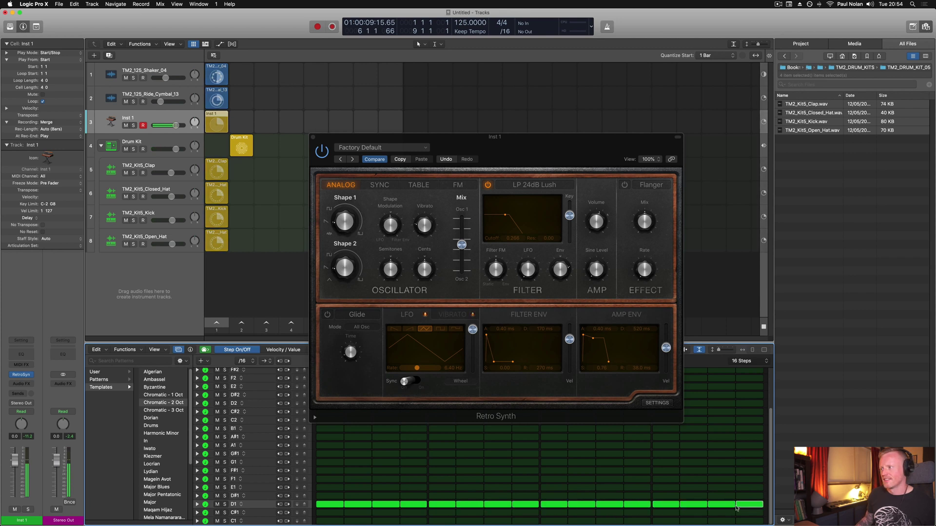
key(space)
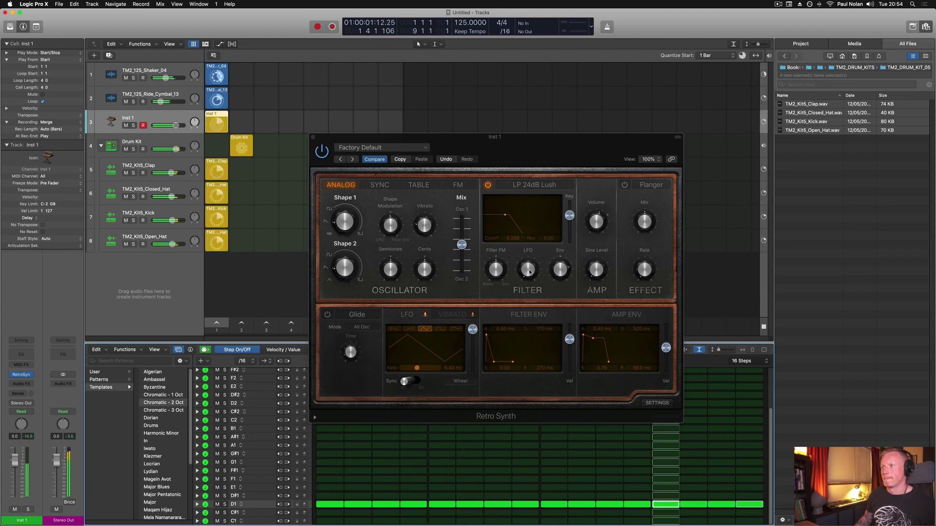
Lower the Inst 1 track volume to -5.7 dB, raise the Retro Synth filter cutoff to about 0.39 and close its window
drag(175, 125, 167, 125)
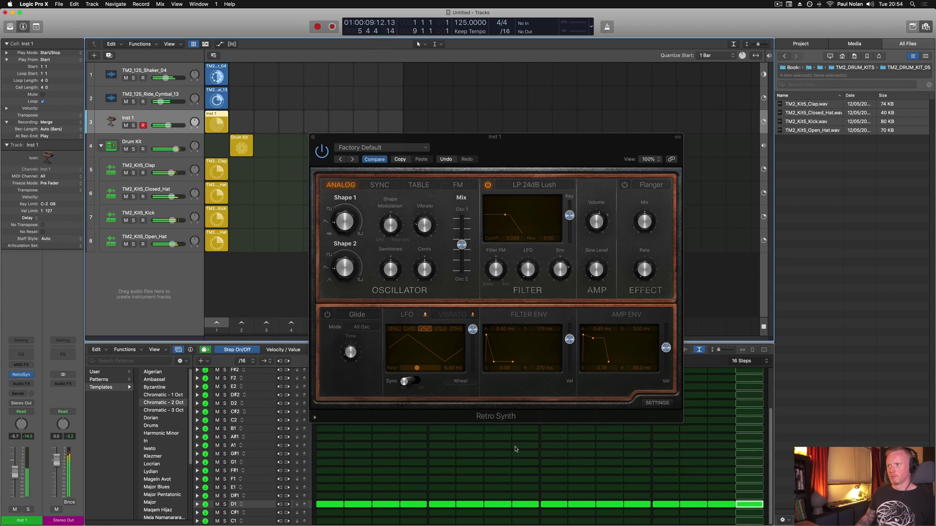
drag(512, 238, 512, 232)
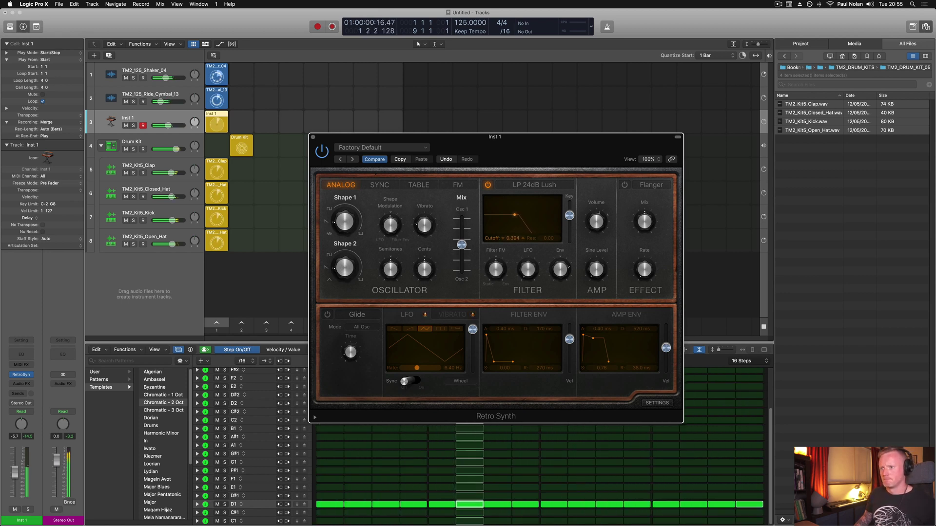
click(312, 137)
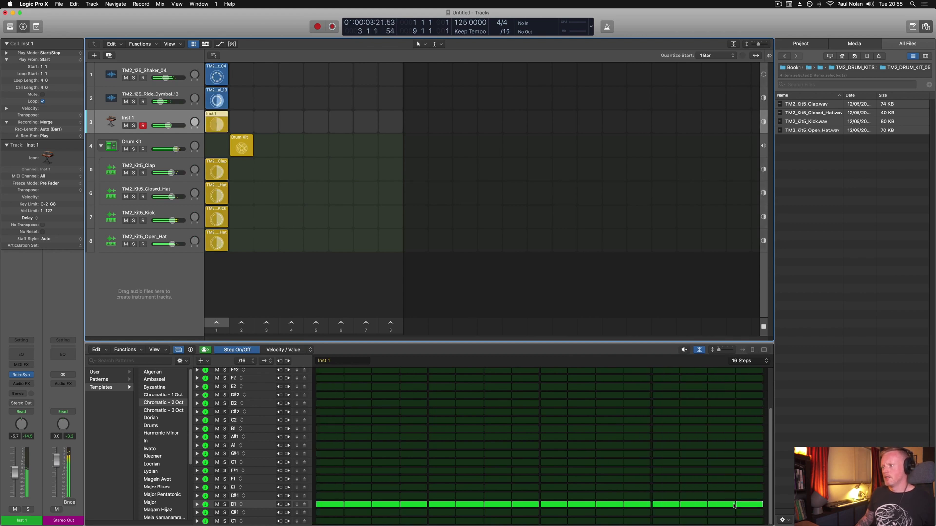
Move the Inst 1 bass notes on steps 7, 14 and 16 from D1 up to F1, and stop playback
drag(734, 506, 748, 481)
click(749, 482)
click(693, 479)
click(693, 505)
click(748, 480)
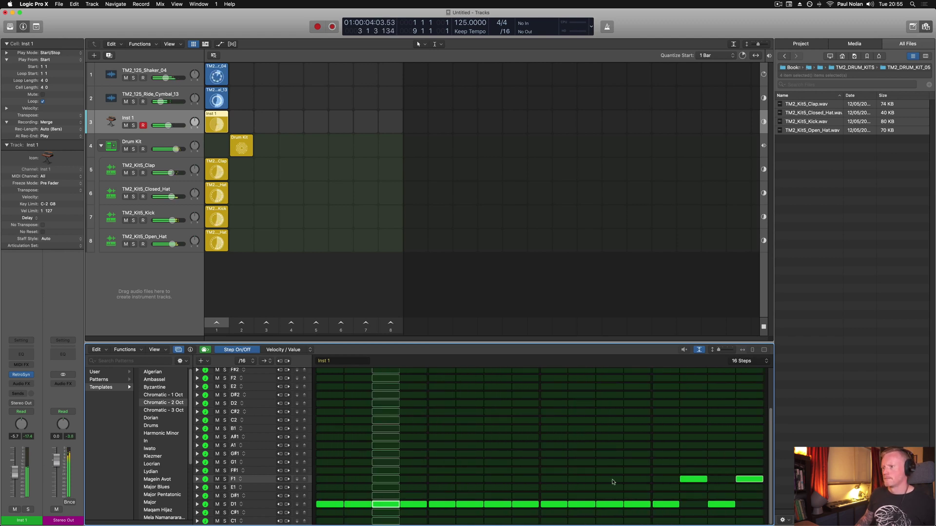
click(506, 480)
click(498, 505)
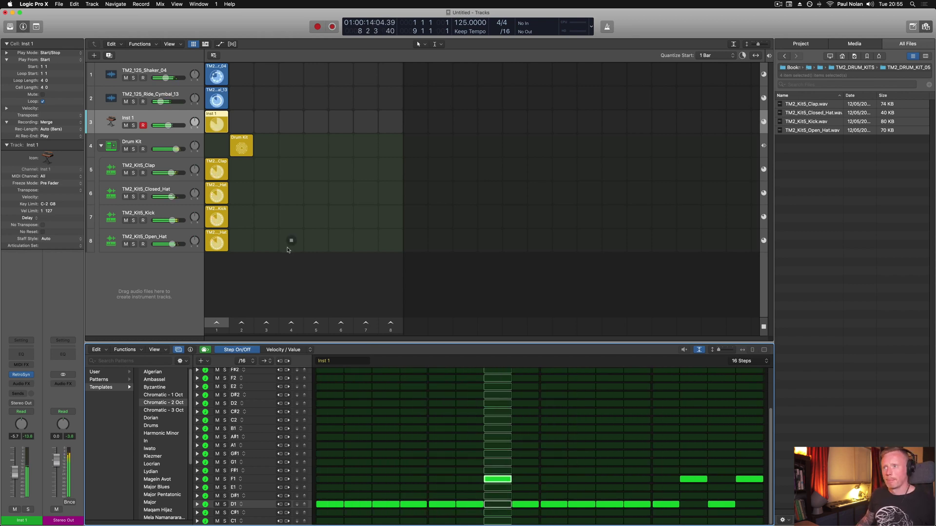
key(space)
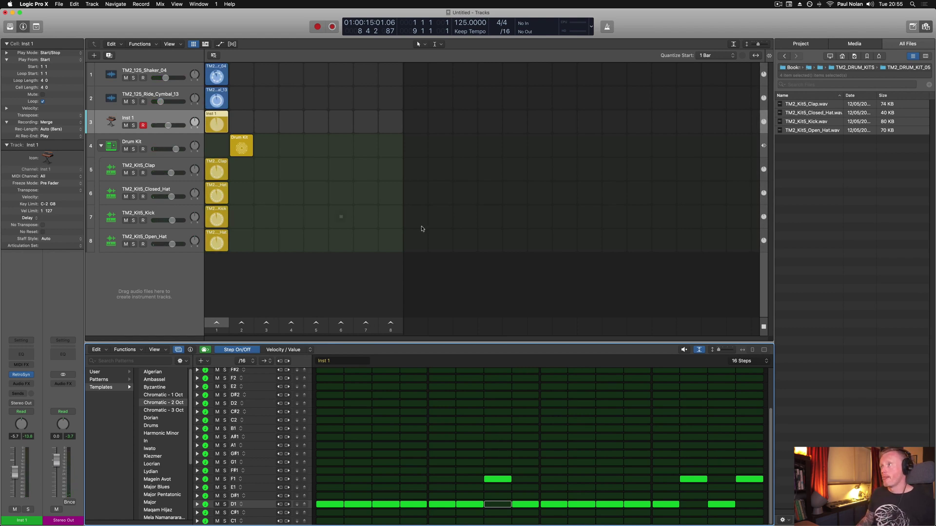
Browse to the TM2_TOP_LPS folder inside TM2_WAV_LOOPS and audition TM2_125_Congo_Clap.wav
click(783, 56)
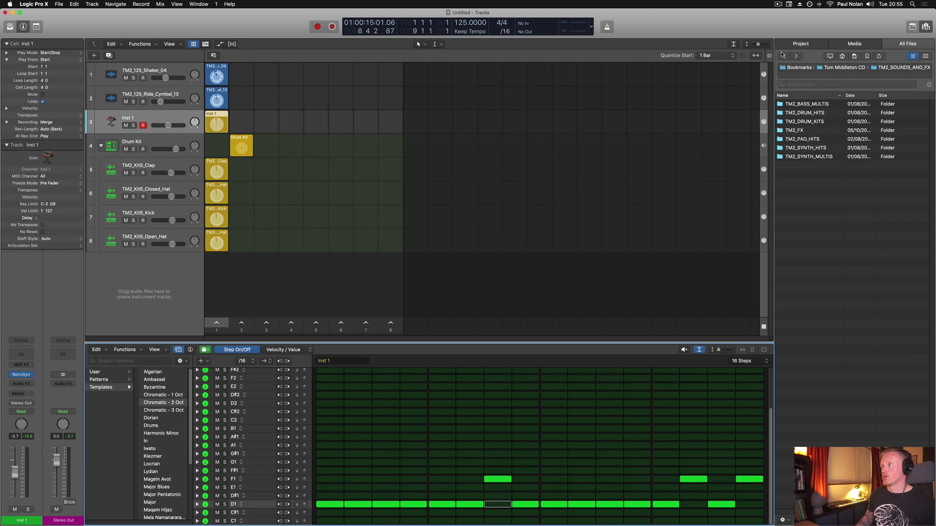
click(783, 55)
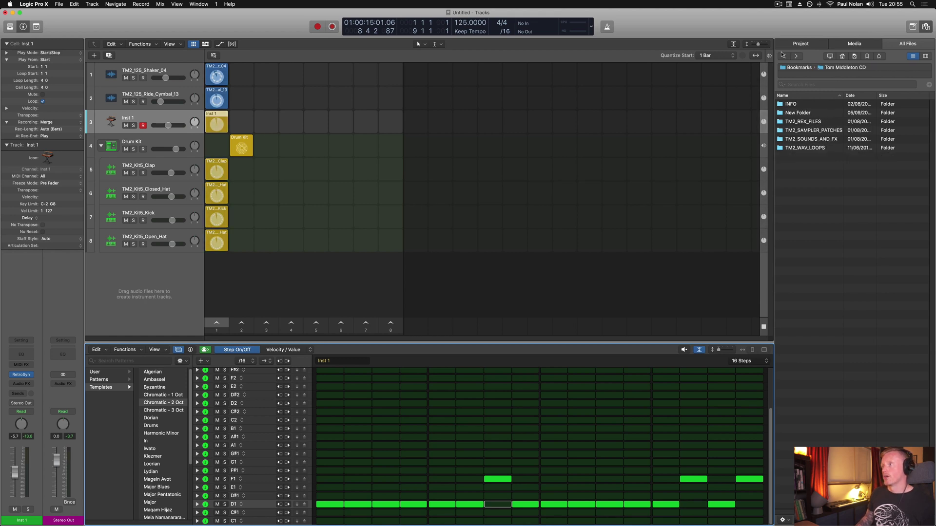
double_click(805, 148)
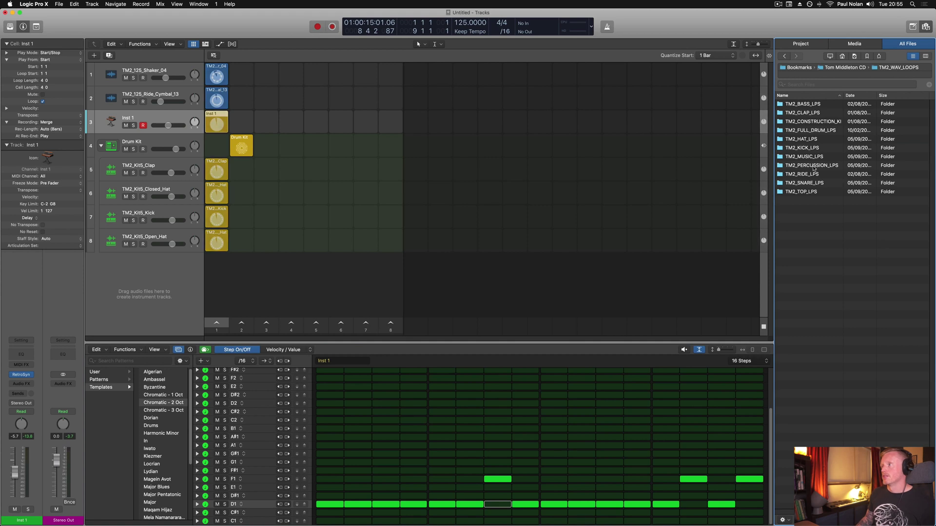
double_click(812, 166)
click(783, 56)
double_click(801, 192)
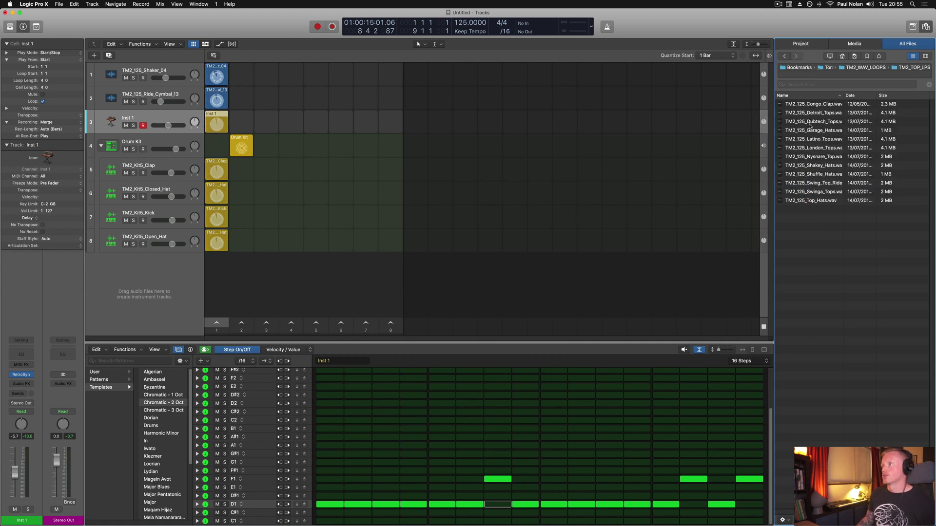
click(813, 105)
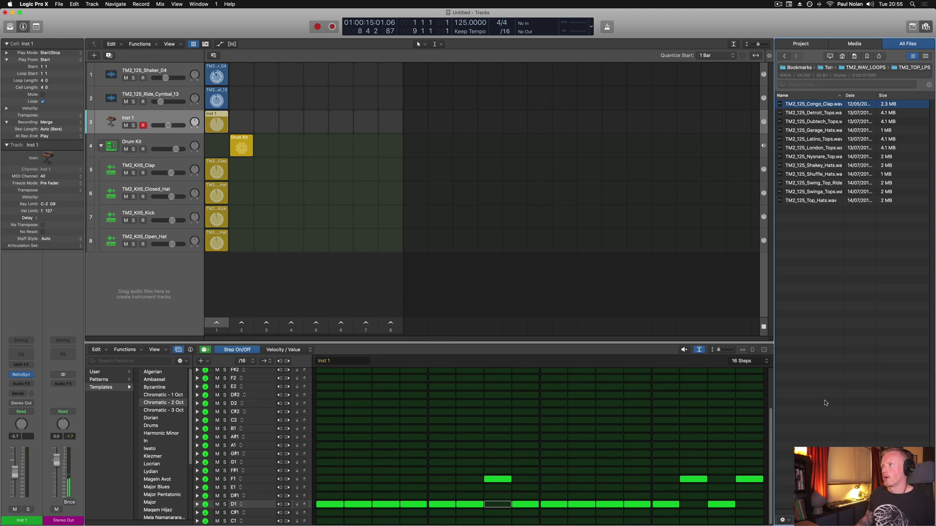
Add a new software instrument track and load TM2_125_Congo_Clap.wav onto it with Quick Sampler (Optimized)
double_click(109, 269)
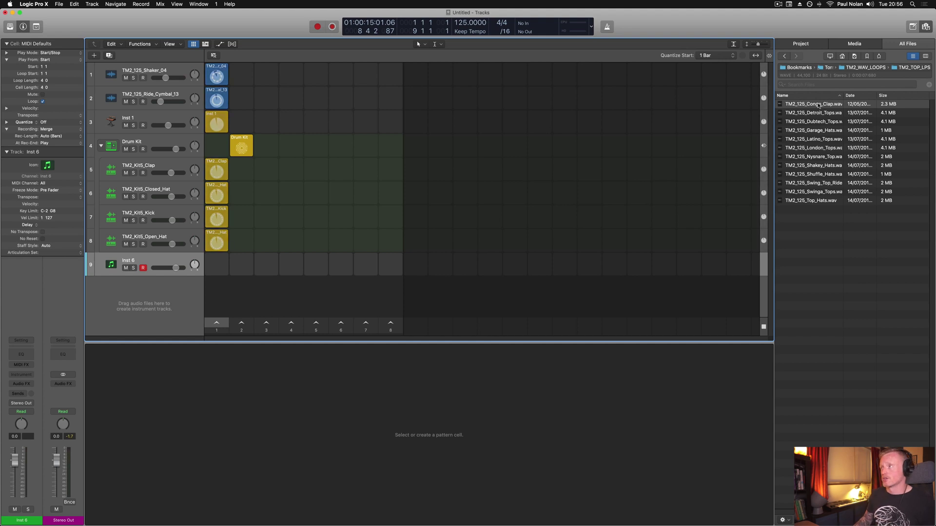
drag(818, 105, 141, 297)
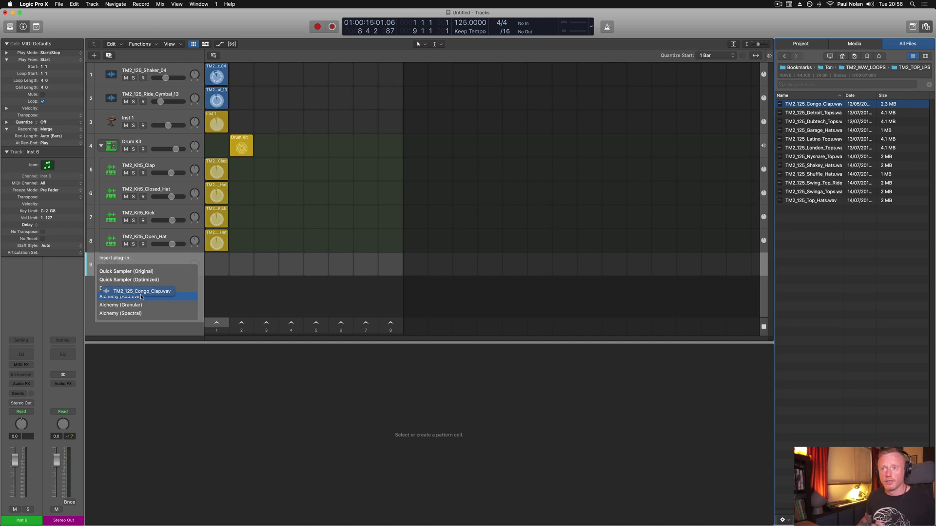
drag(142, 297, 140, 281)
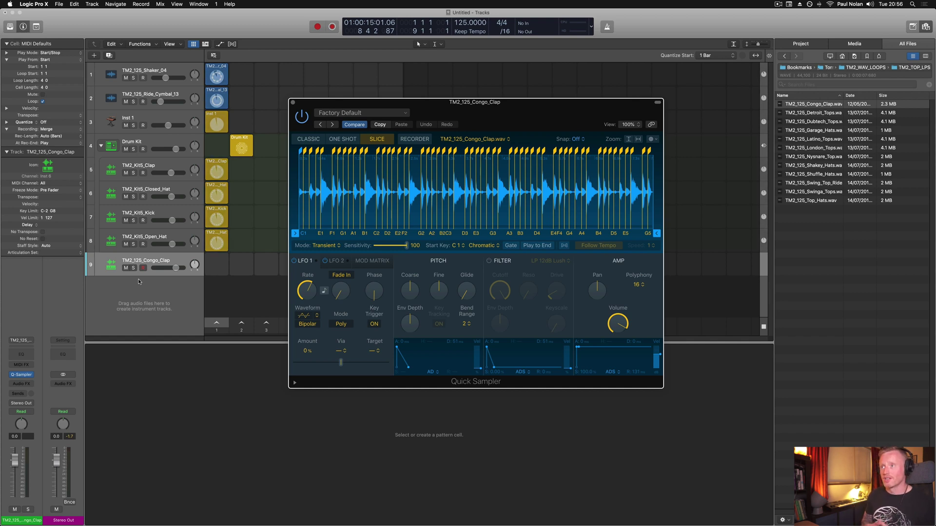
Open Musical Typing for the TM2_125_Congo_Clap track and arrange it below the Quick Sampler window
drag(493, 117, 464, 88)
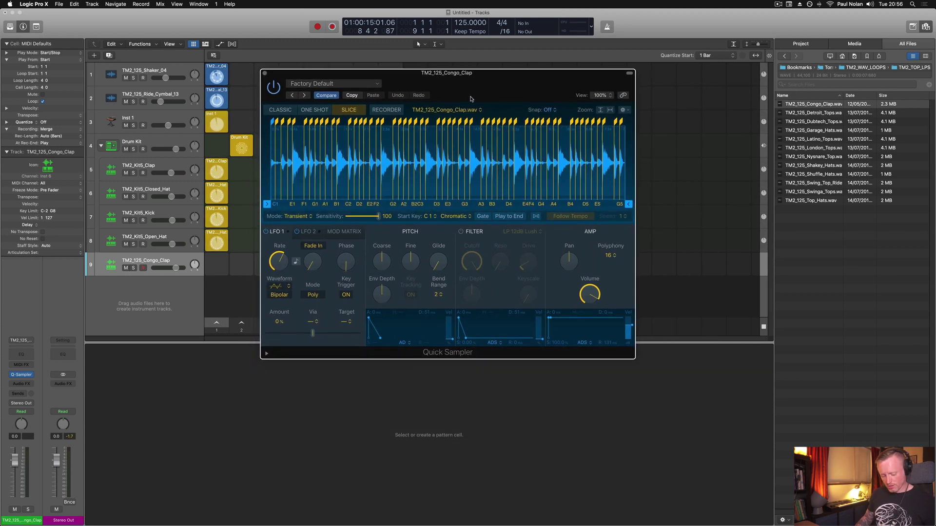
key(super+k)
drag(728, 392, 311, 376)
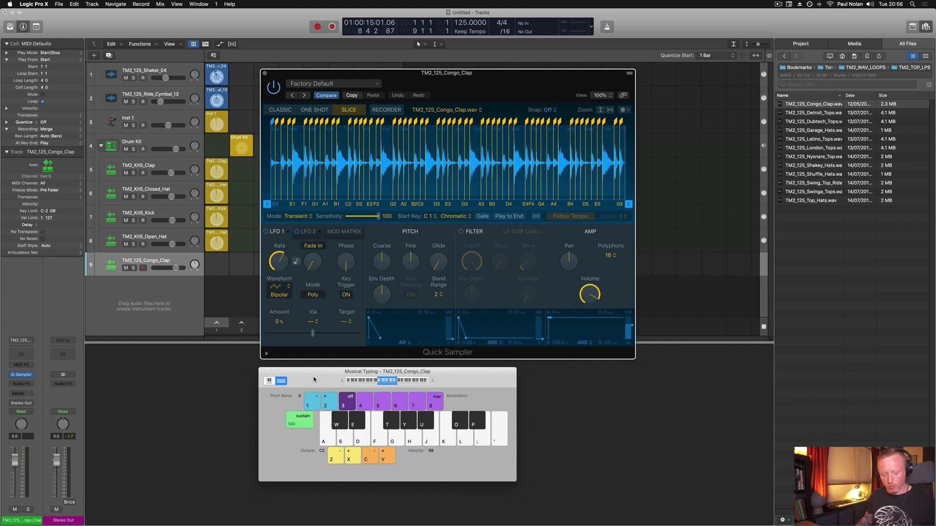
Audition several Congo Clap slices around D♯2 to F2 and the C3 slice with Musical Typing
key(d)
key(d)
key(f)
key(f)
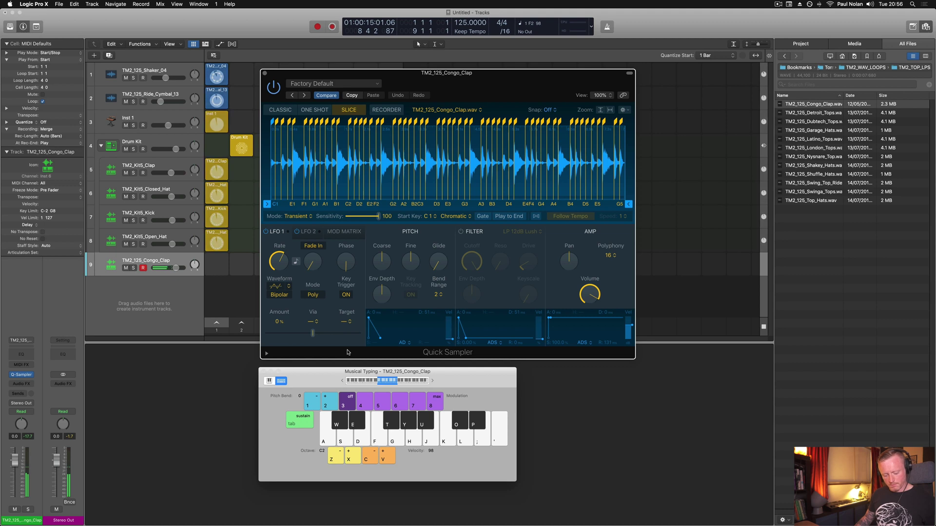
key(e)
key(e)
key(e)
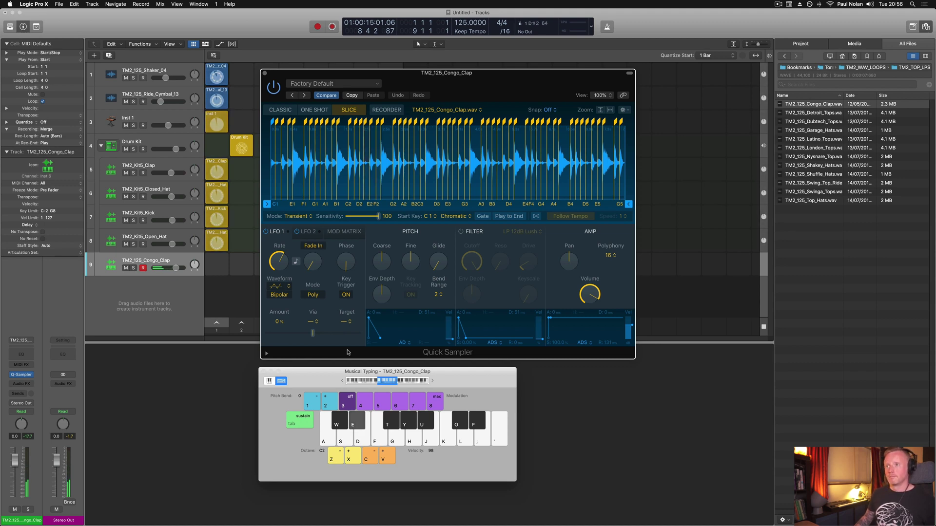
key(f)
key(e)
key(e)
key(e)
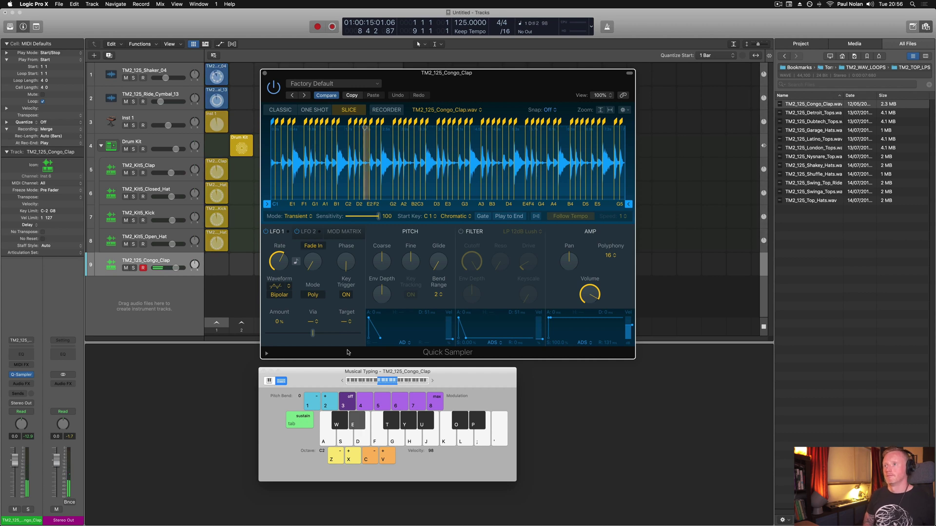
key(k)
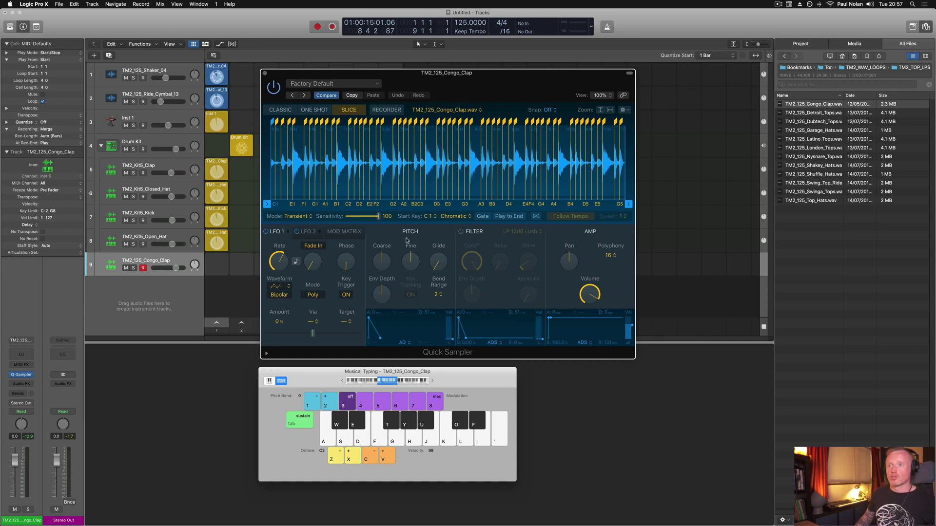
Record an eight-bar pattern alternating the D♯2 and C3 slices into the TM2_125_Congo_Clap track's first Live Loops cell
click(210, 294)
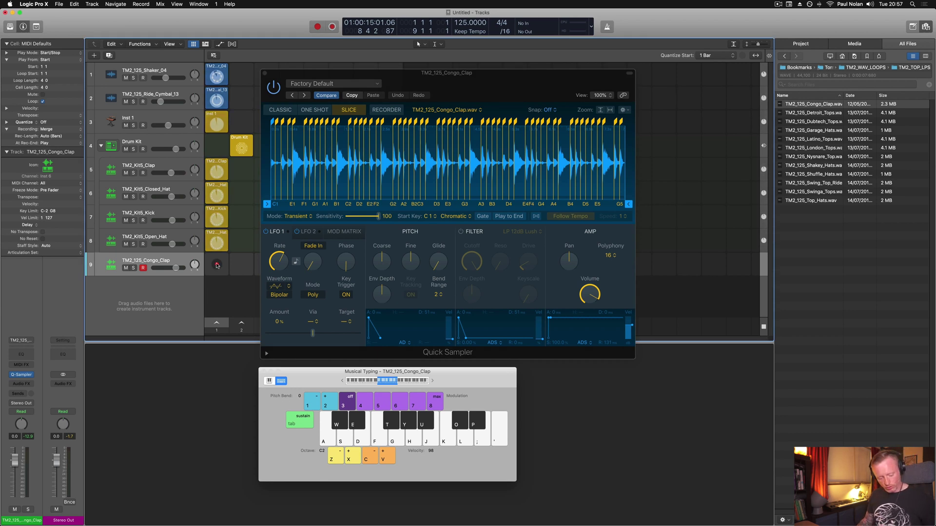
key(k)
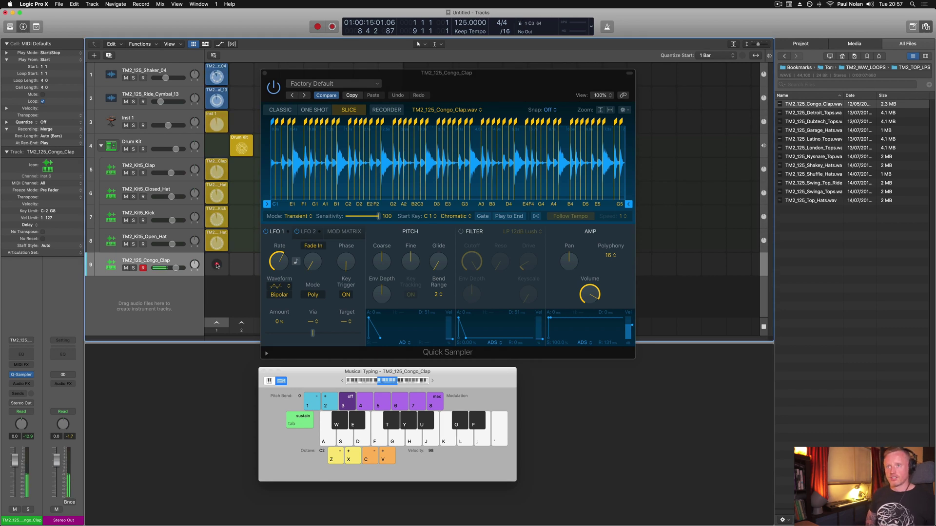
click(216, 265)
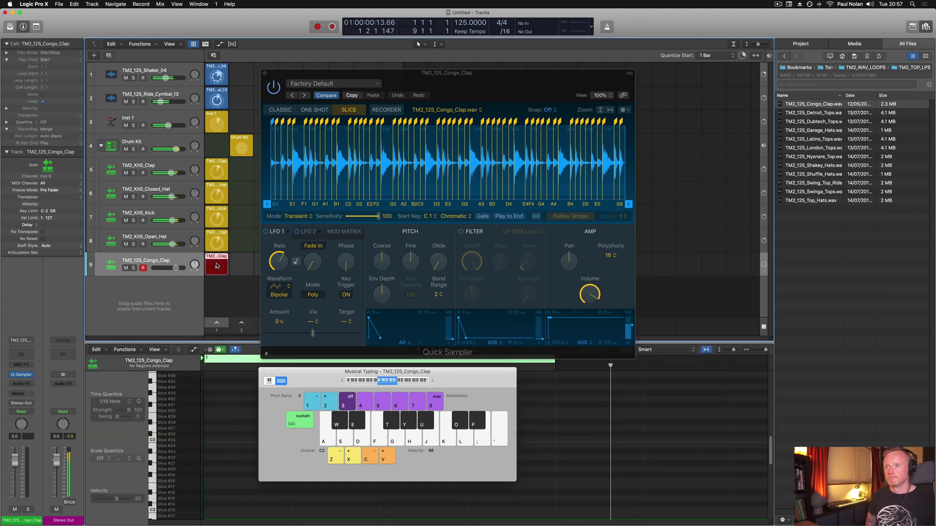
key(e)
key(k)
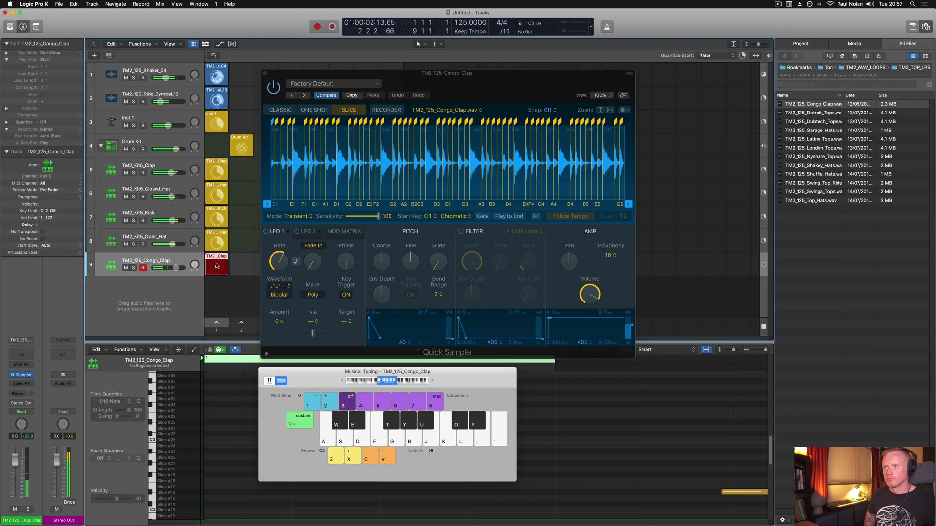
key(k)
key(e)
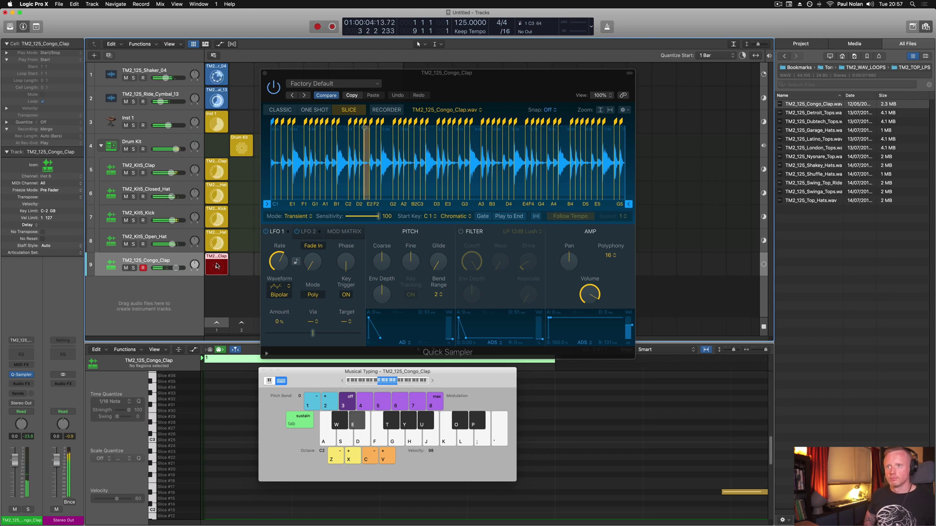
key(k)
key(e)
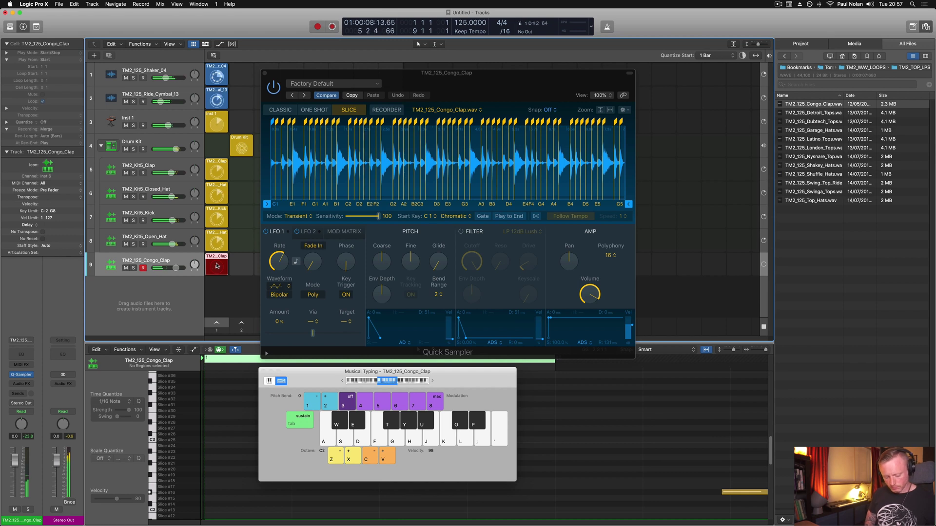
key(k)
key(e)
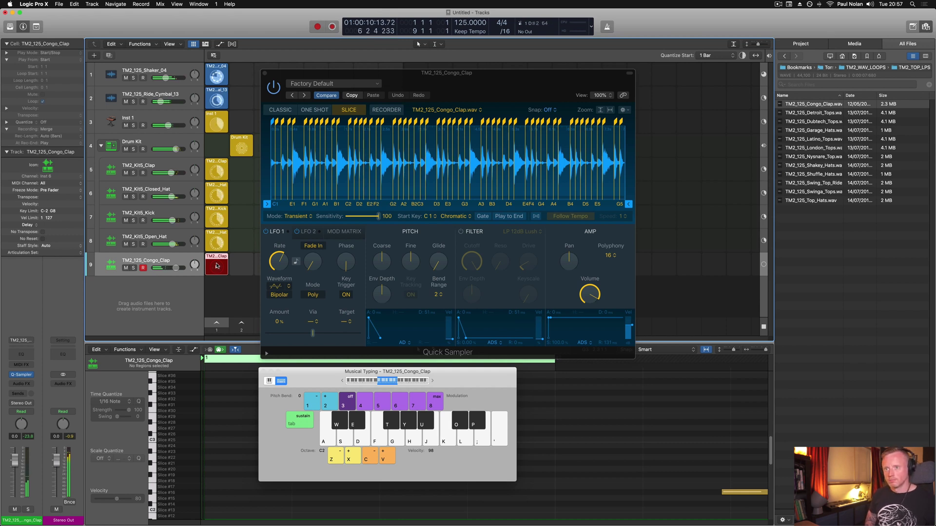
key(k)
key(e)
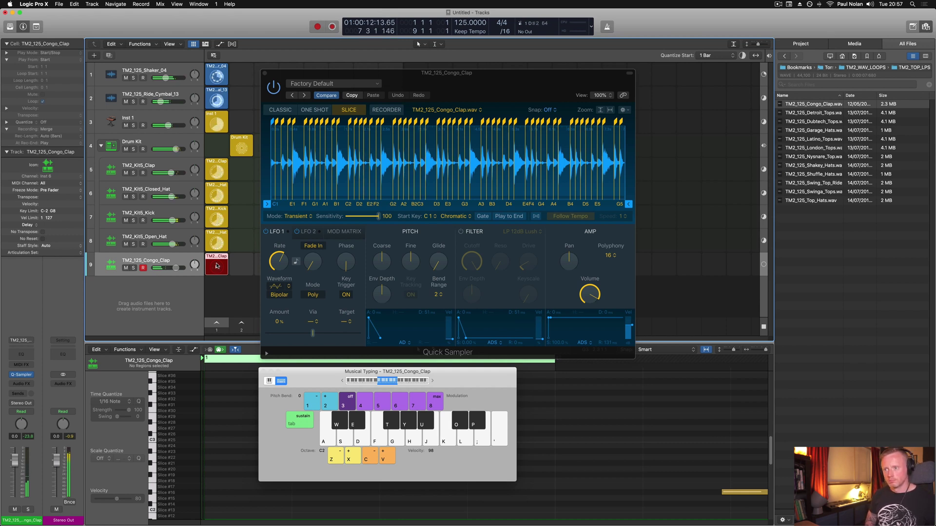
key(k)
key(k)
click(218, 265)
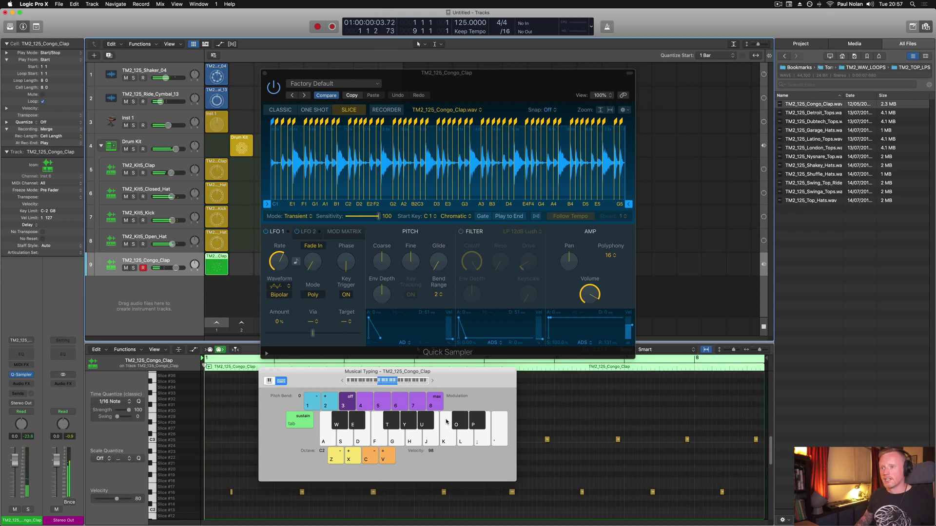
Close Musical Typing and select all the recorded notes of the Congo Clap cell in the Piano Roll
click(263, 372)
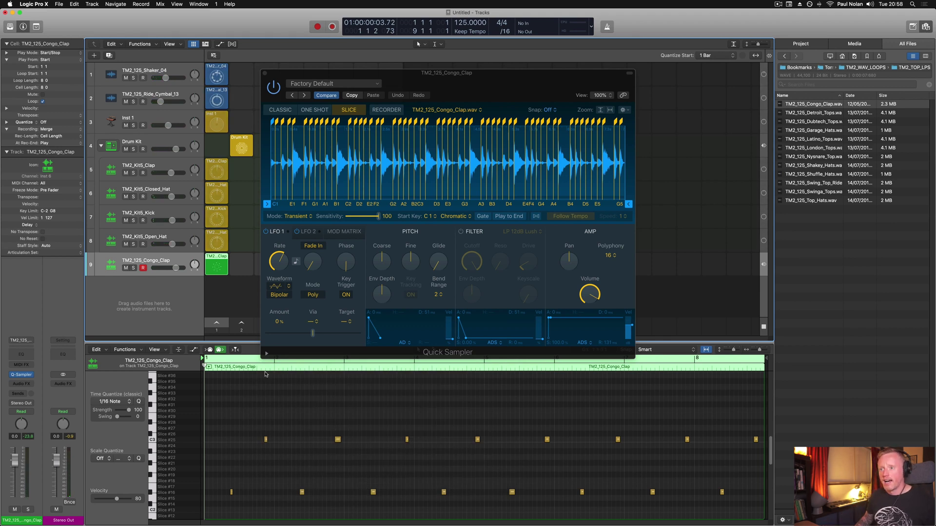
key(super+a)
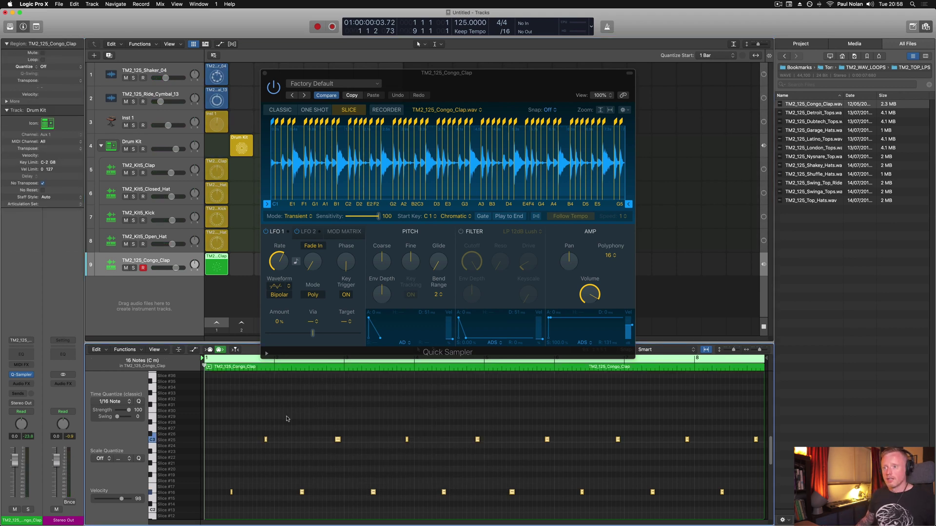
key(e)
key(e)
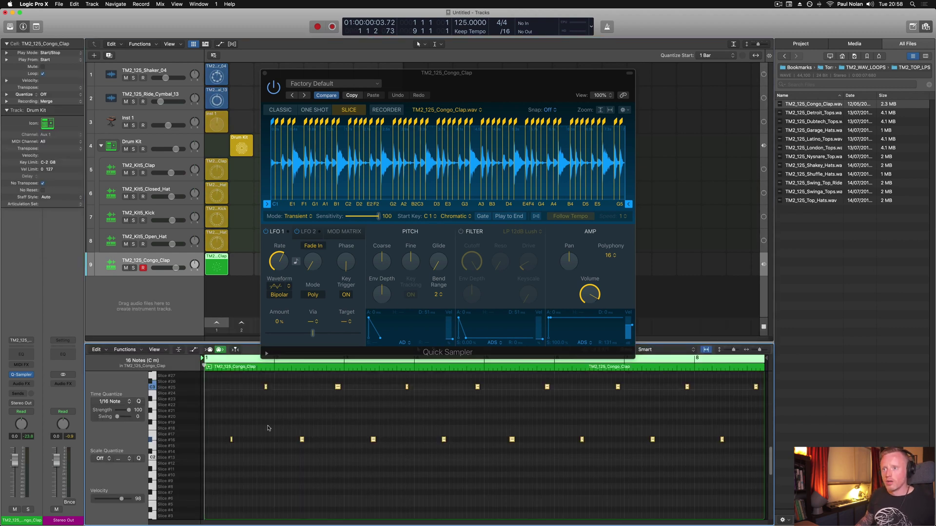
Listen to the Congo Clap cell with its track soloed, stop playback and turn the solo off
click(133, 268)
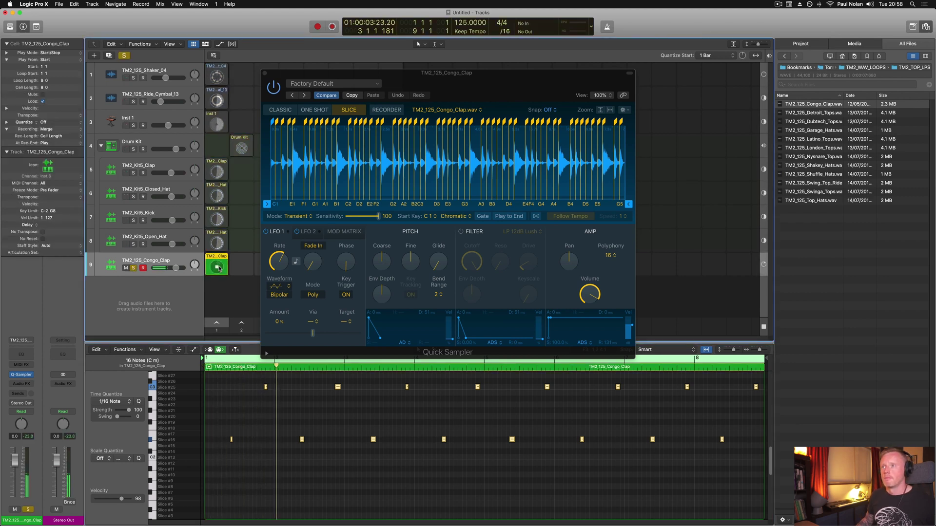
key(space)
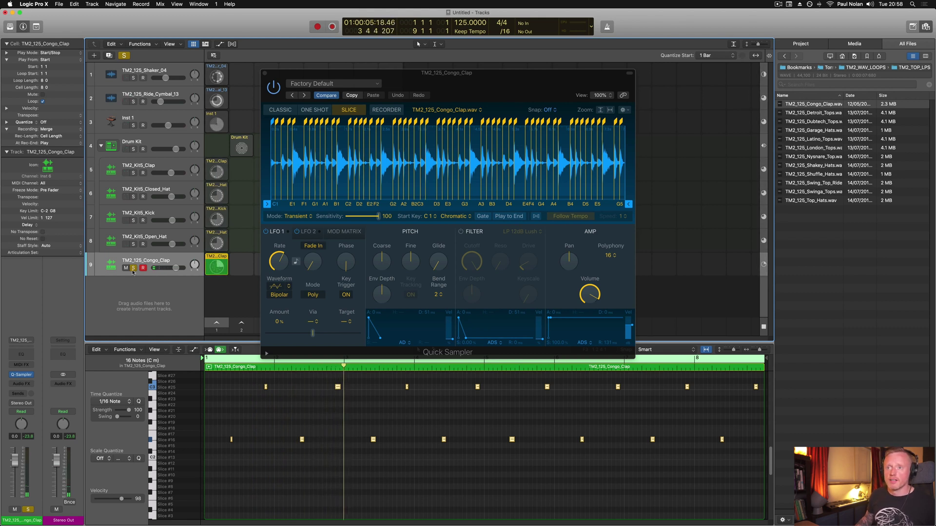
key(s)
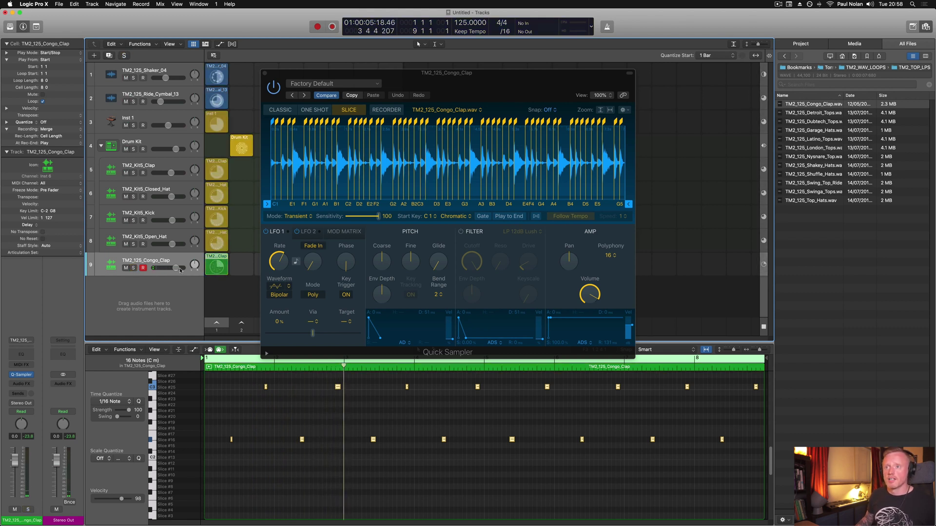
Look through Quick Sampler's Classic, One Shot, Slice and Recorder modes, ending on Slice, and close its window
double_click(407, 147)
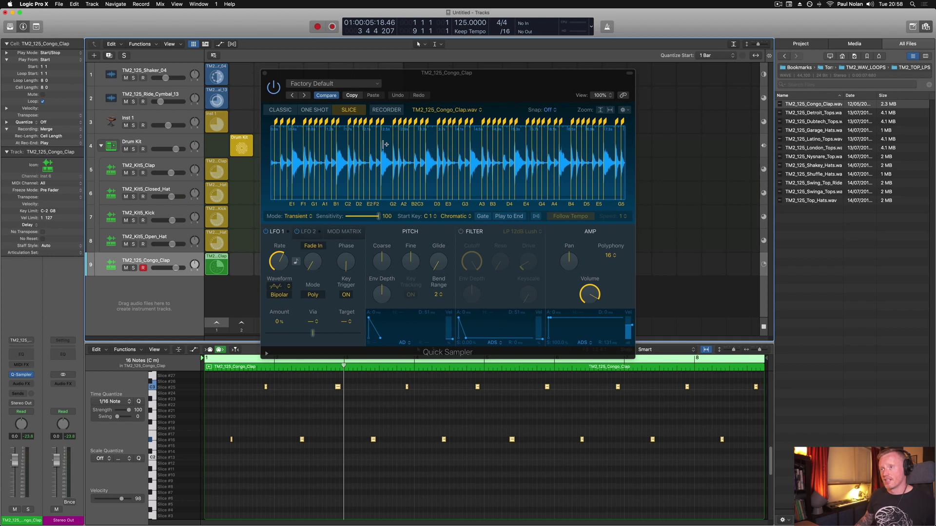
click(289, 114)
click(319, 114)
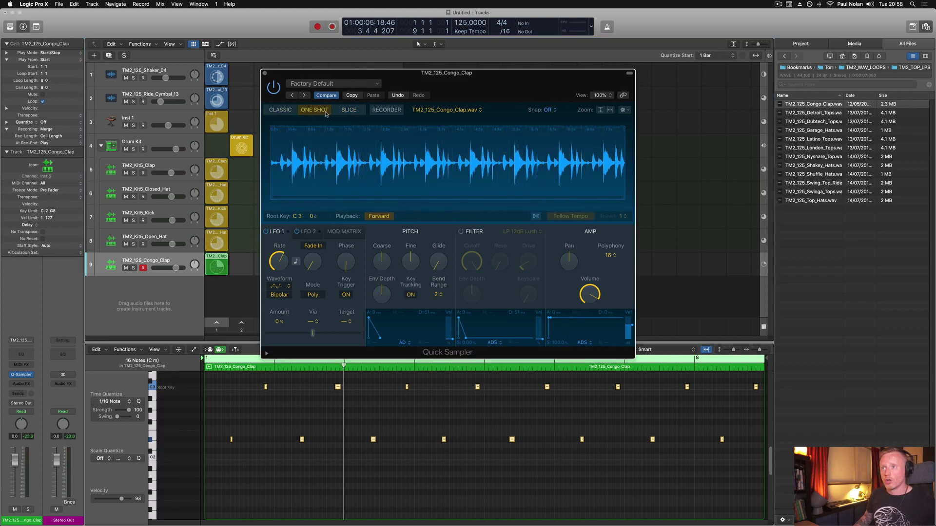
click(346, 112)
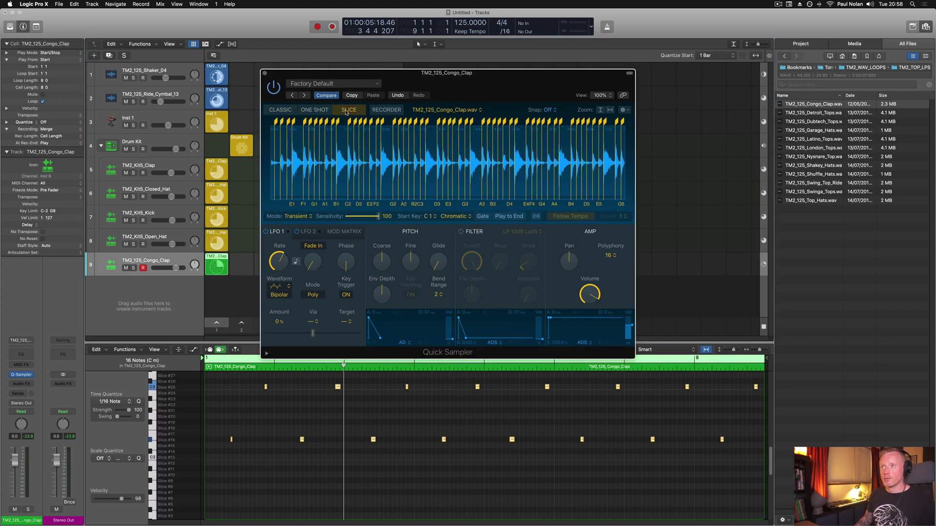
click(397, 112)
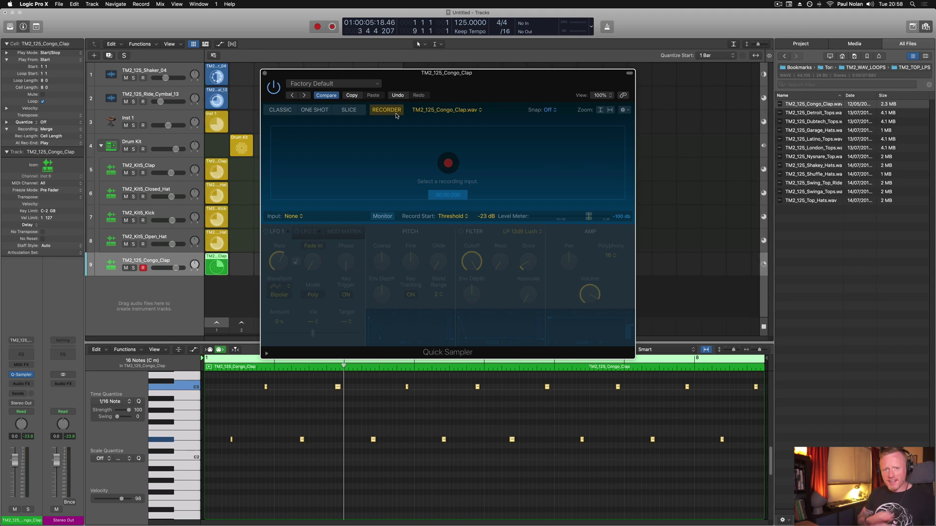
click(354, 110)
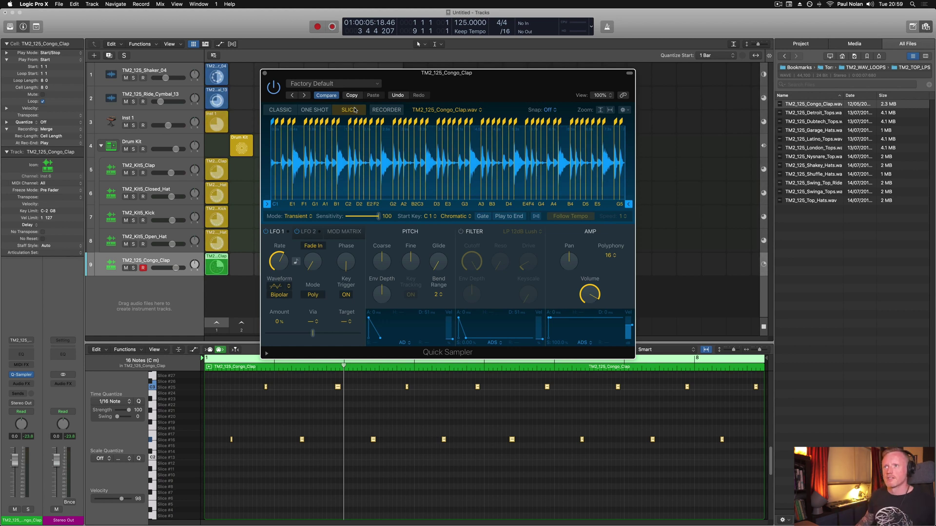
click(264, 74)
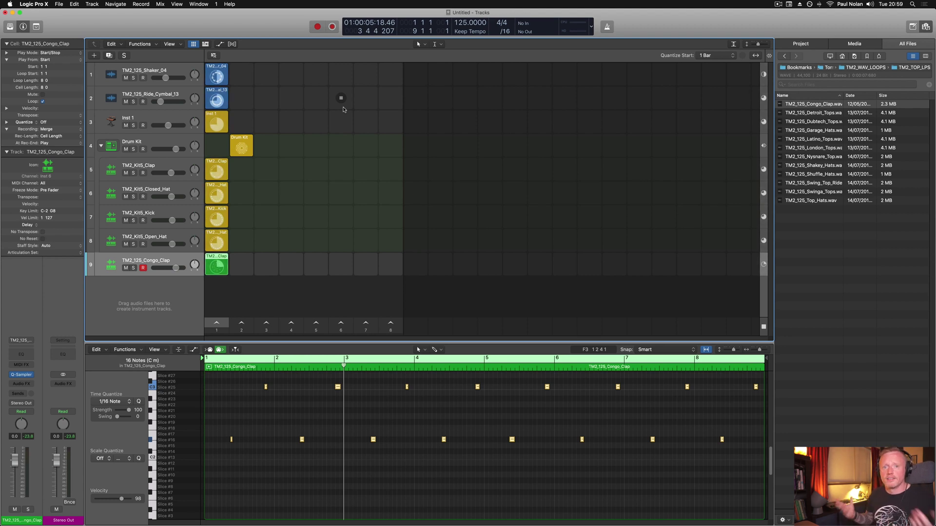
Show the Tracks area beside a Live Loops grid narrowed to two scenes, with the browser hidden and cycle off
click(206, 44)
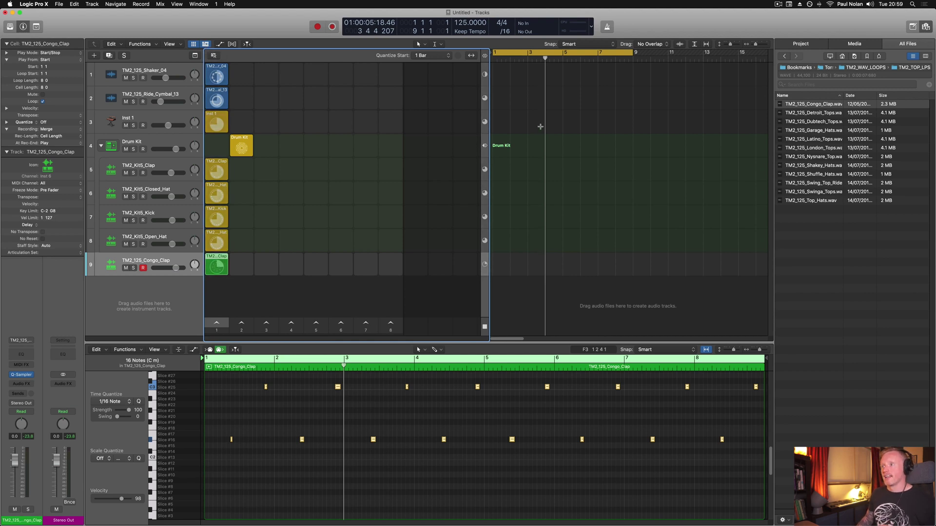
click(925, 26)
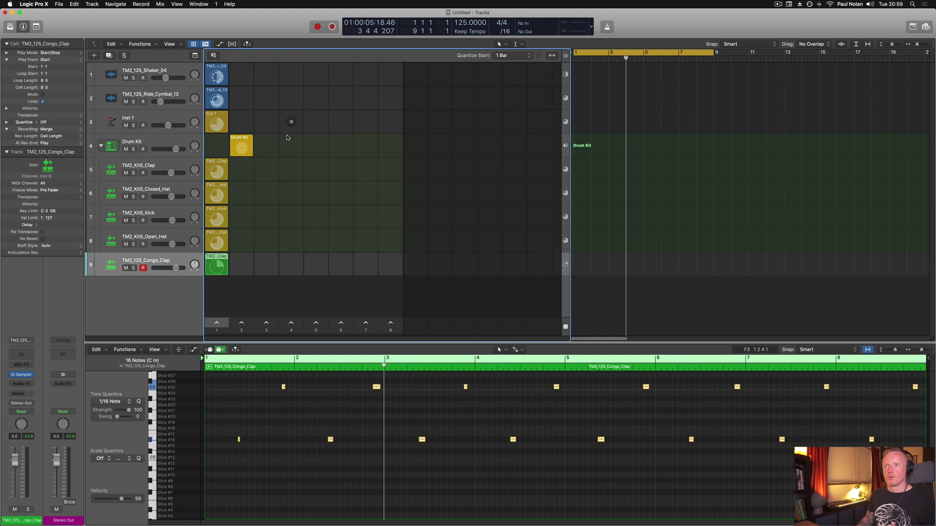
drag(568, 297, 263, 286)
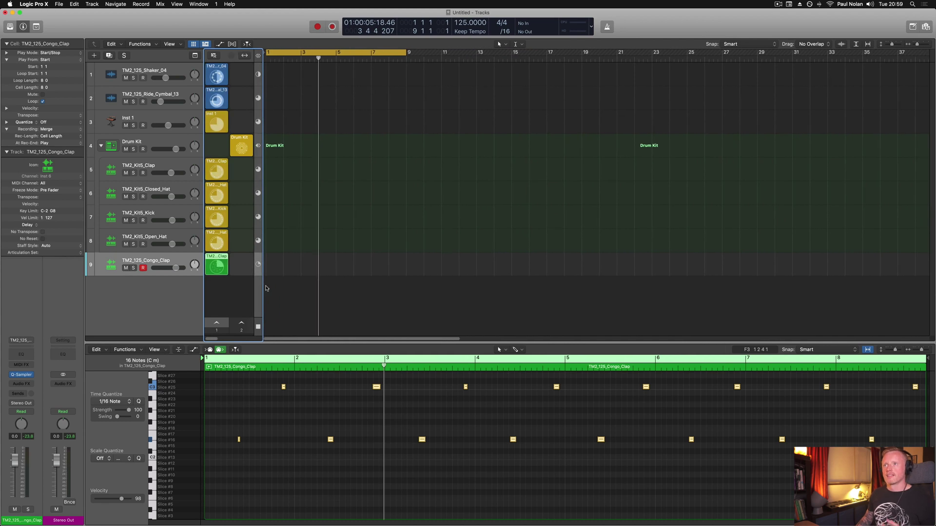
click(337, 52)
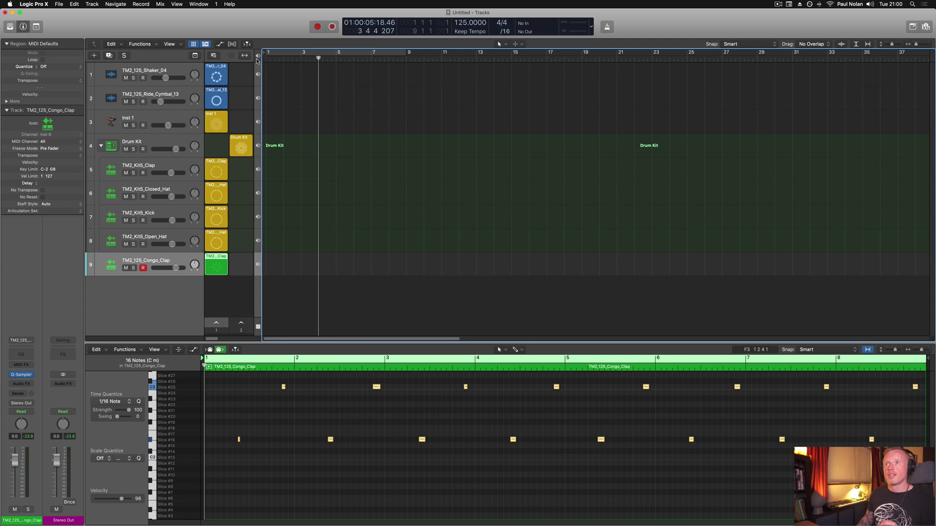
Enable Performance Recording for the Live Loops grid and start recording from the beginning of the project
mouse_move(258, 59)
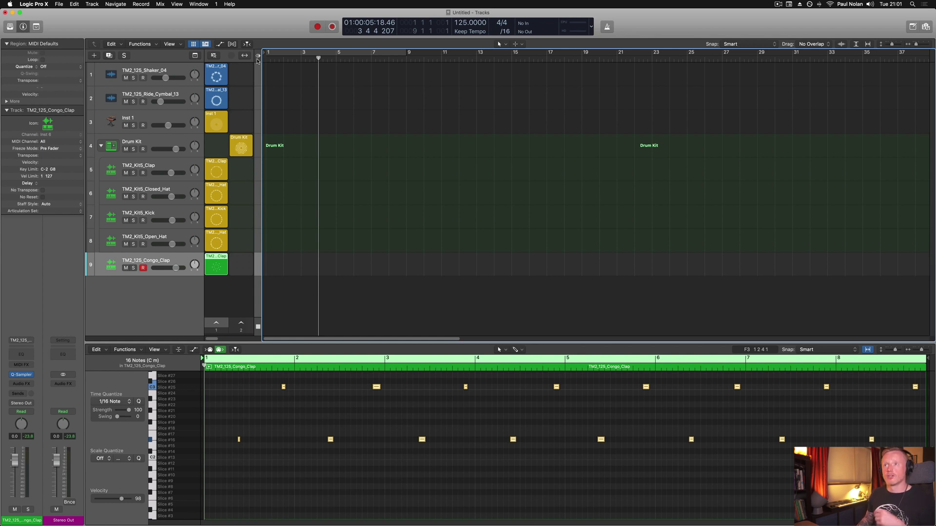
click(213, 55)
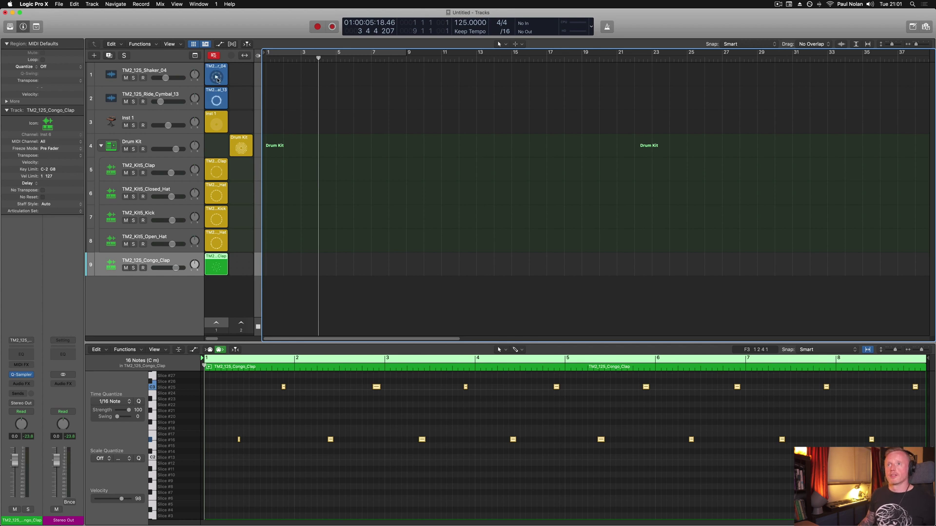
key(r)
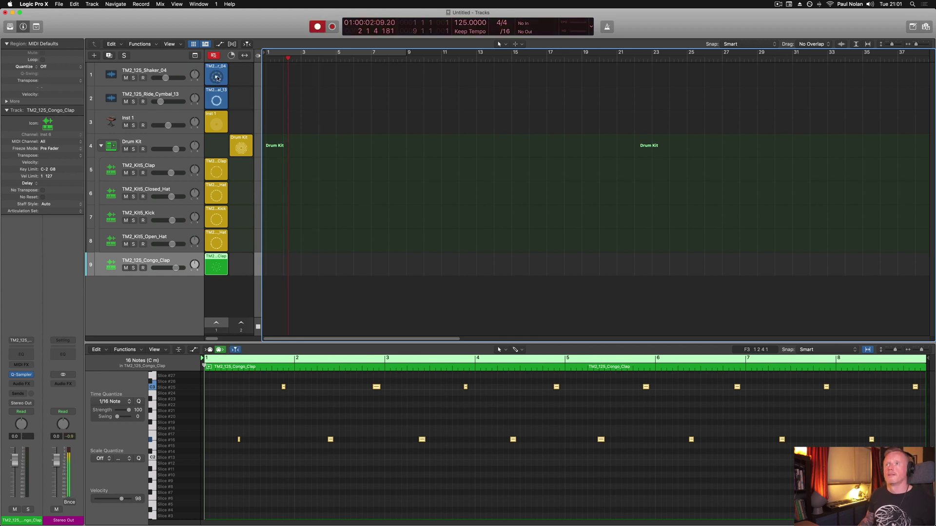
key(space)
key(Return)
key(r)
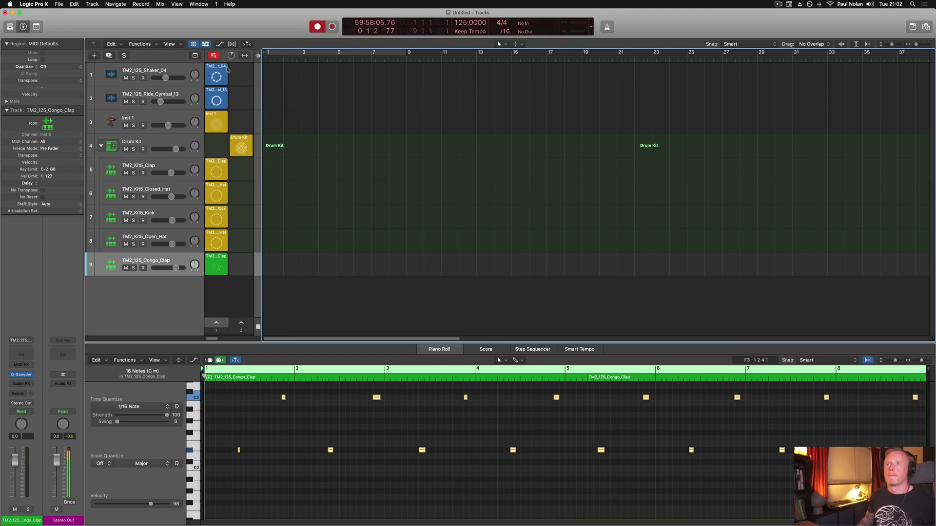
Launch the Shaker cell at bar 1, Ride Cymbal at 5, Kick at 9, Clap at 13, Congo Clap at 17 and Open Hat at 21
click(216, 77)
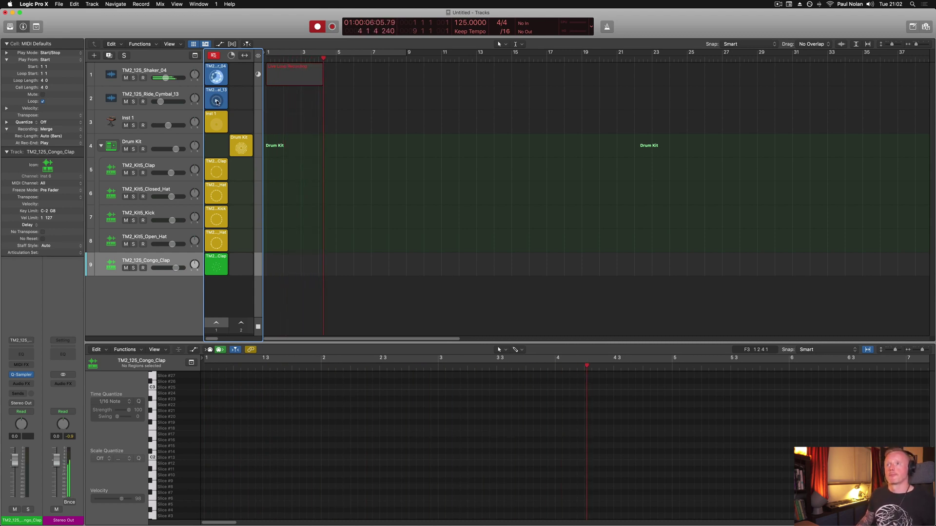
click(217, 102)
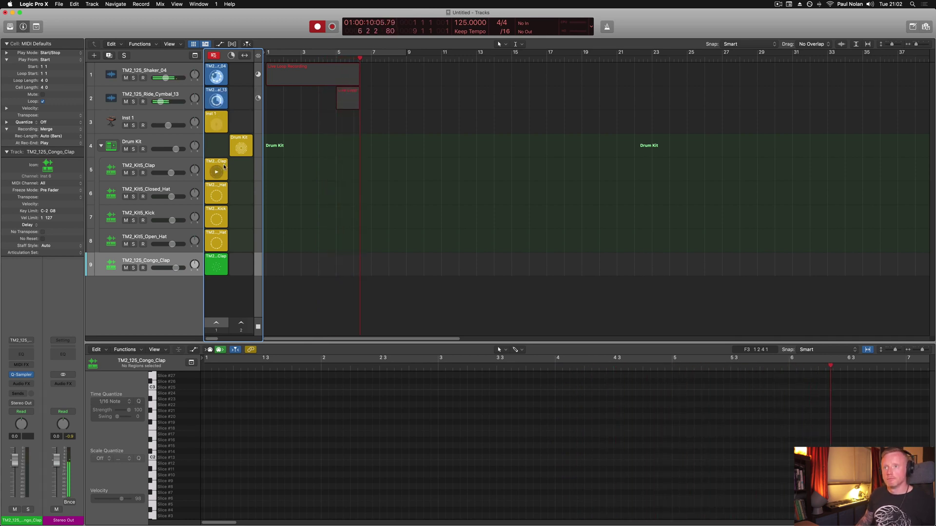
click(216, 221)
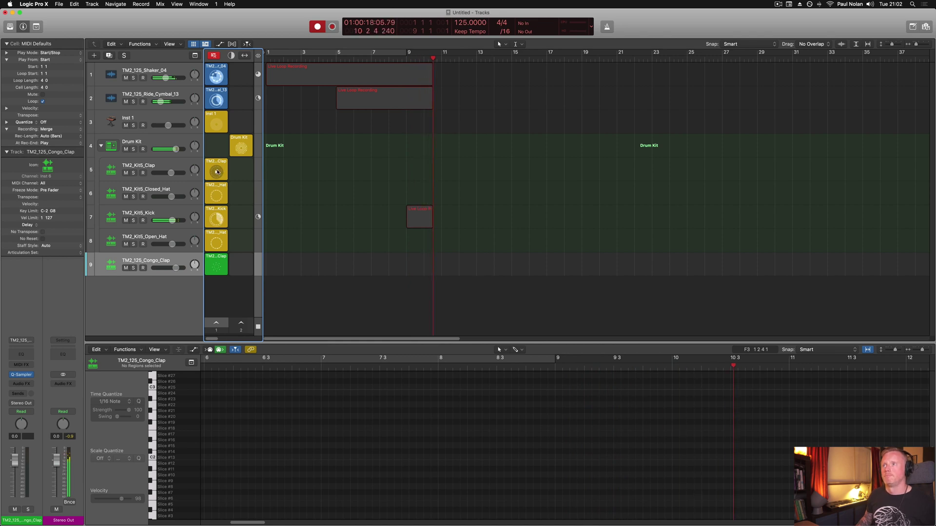
click(217, 173)
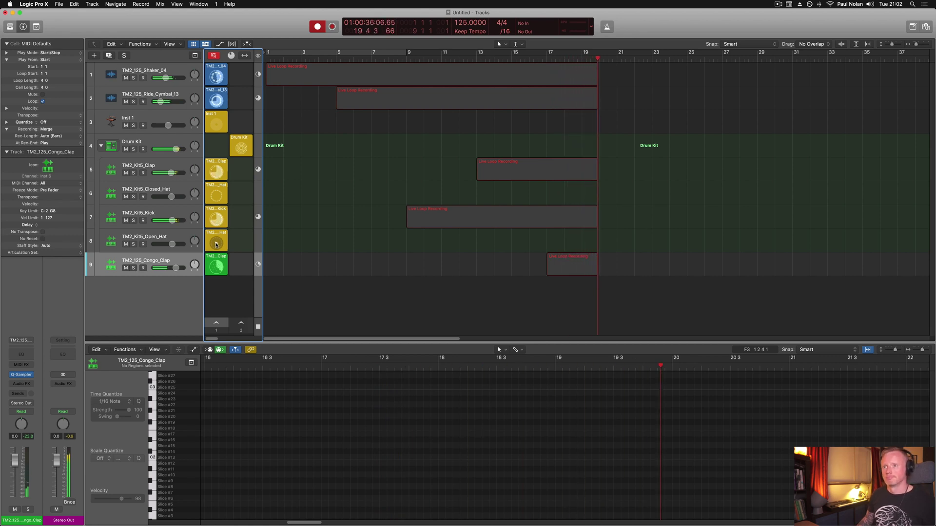
click(216, 245)
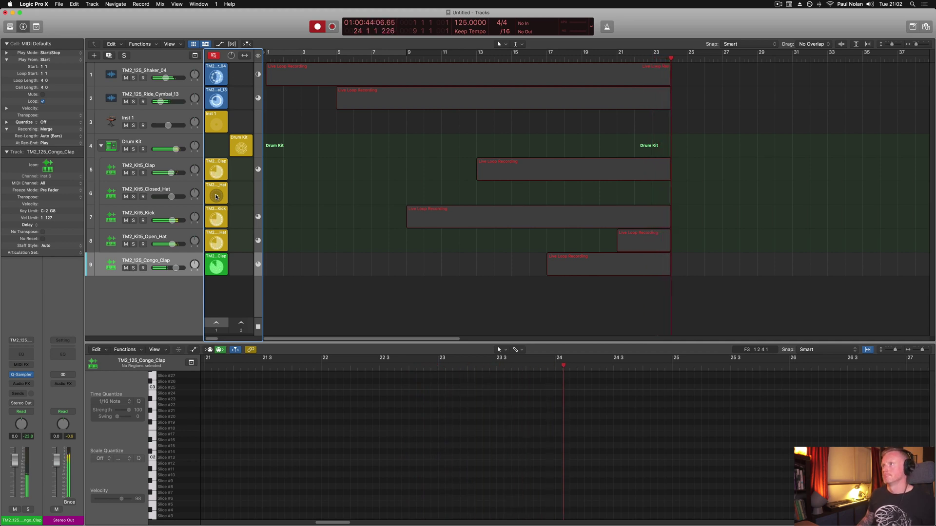
Bring in the Closed Hat cell at bar 25, stop Congo Clap near bar 27, launch Inst 1 at bar 29 and end the recording
click(212, 267)
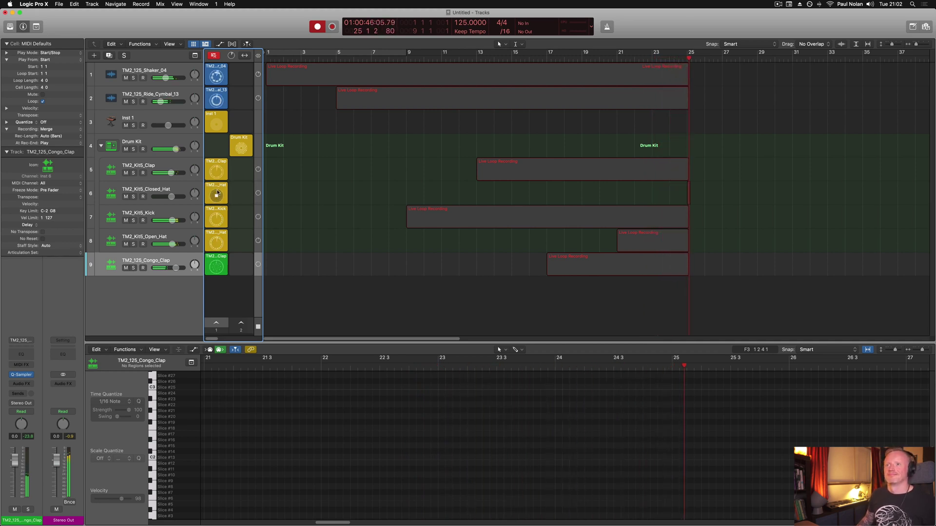
click(225, 271)
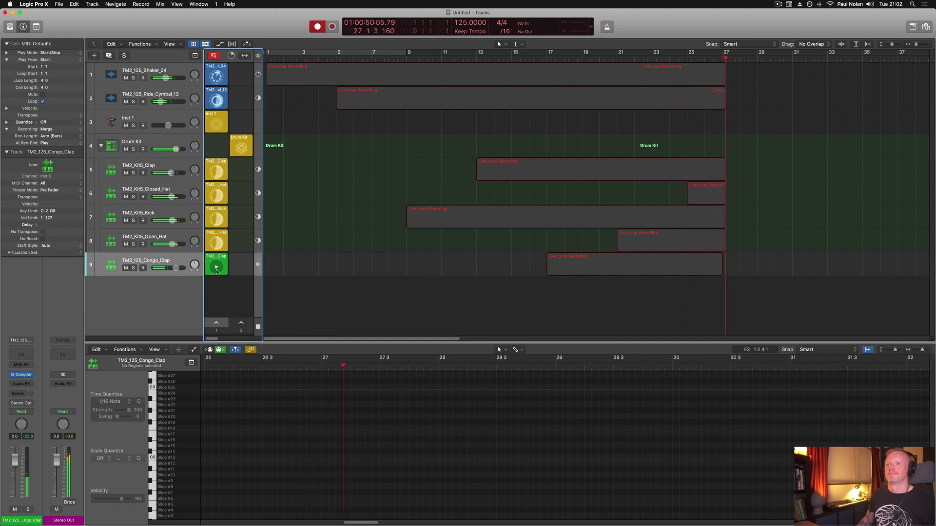
click(217, 125)
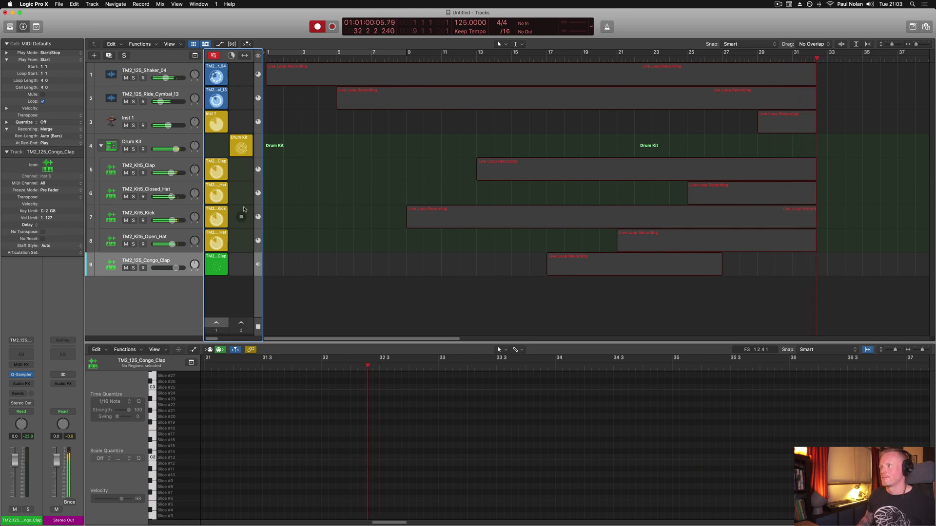
key(space)
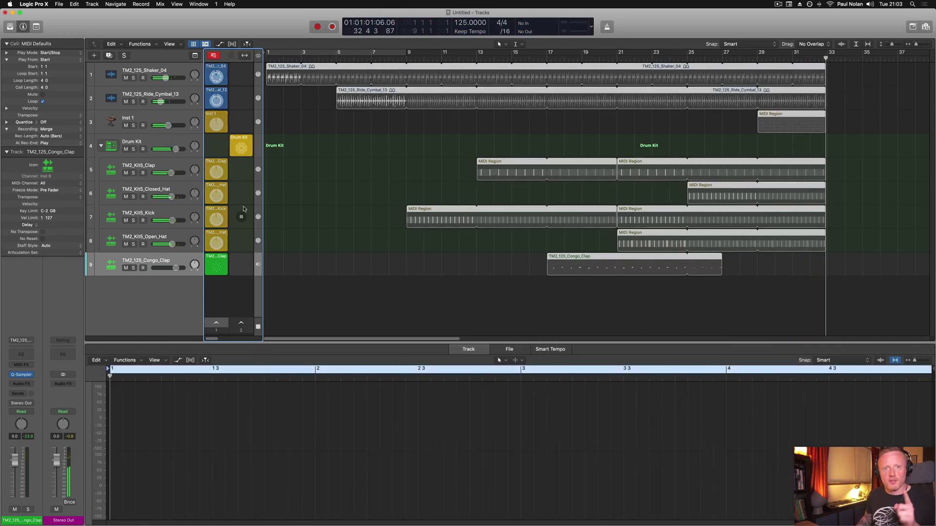
Select all notes of the Congo Clap cell and set their Time Quantize to 1/8 Note
click(217, 259)
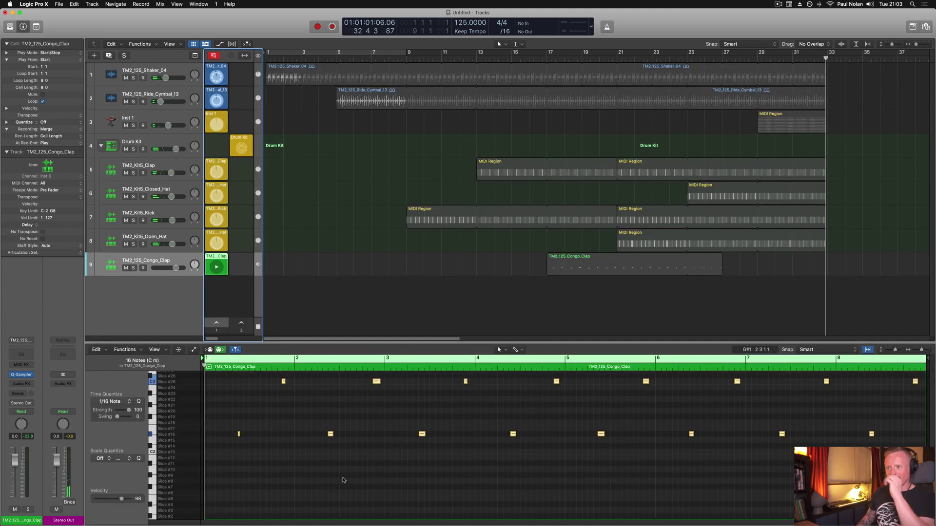
key(super+a)
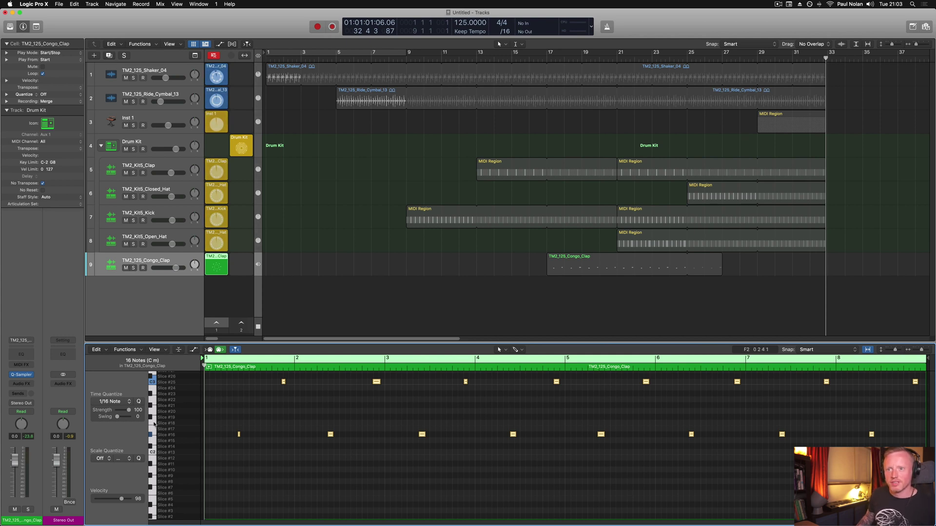
click(132, 401)
click(136, 441)
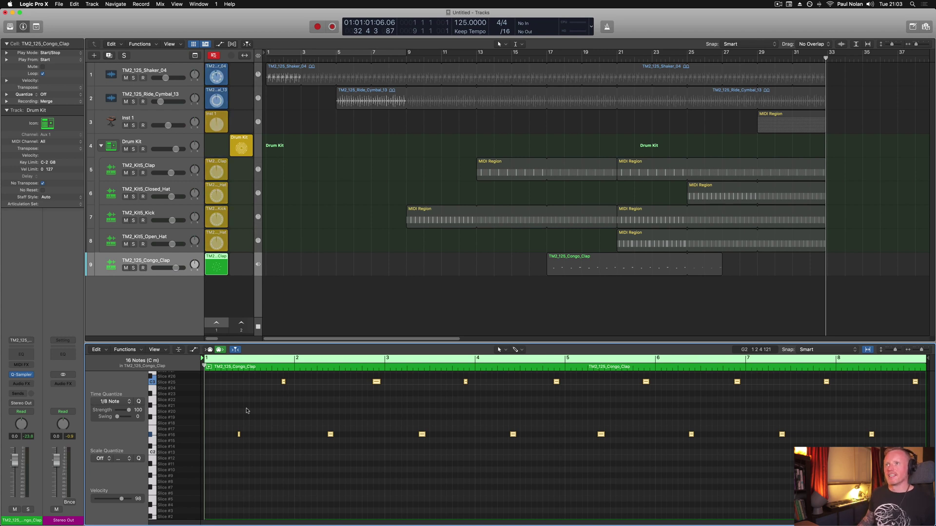
Turn off Performance Recording, activate the Tracks area regions for all tracks and return the playhead to bar 1
click(211, 56)
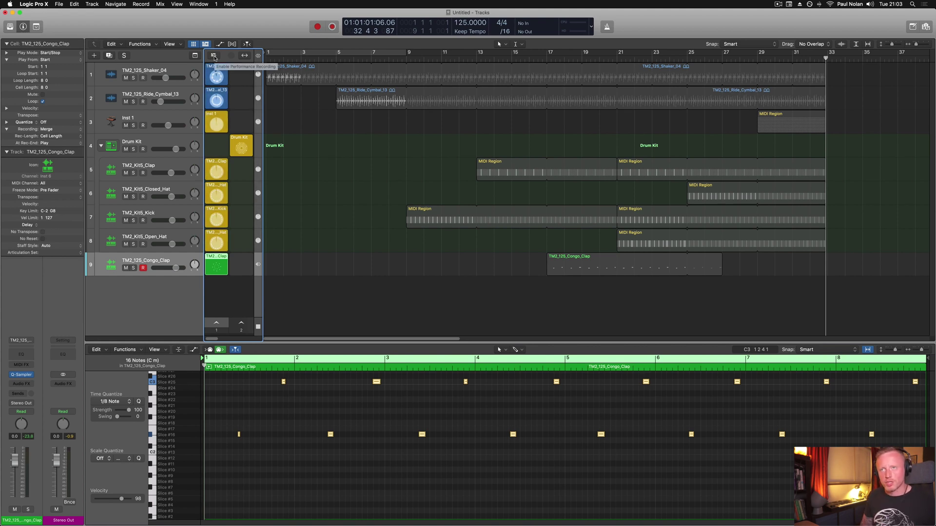
click(256, 56)
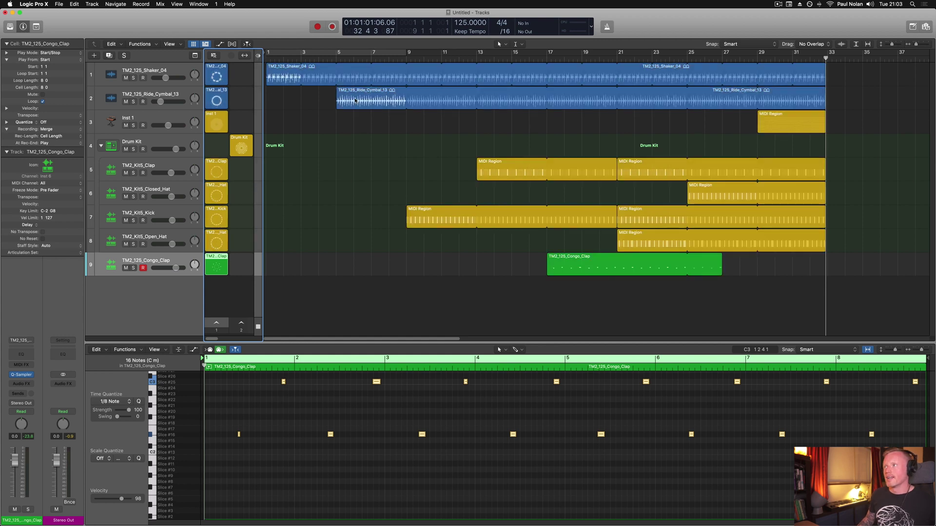
drag(291, 59, 264, 59)
View the recorded arrangement with the Live Loops grid hidden, and show the grid beside it again
click(194, 44)
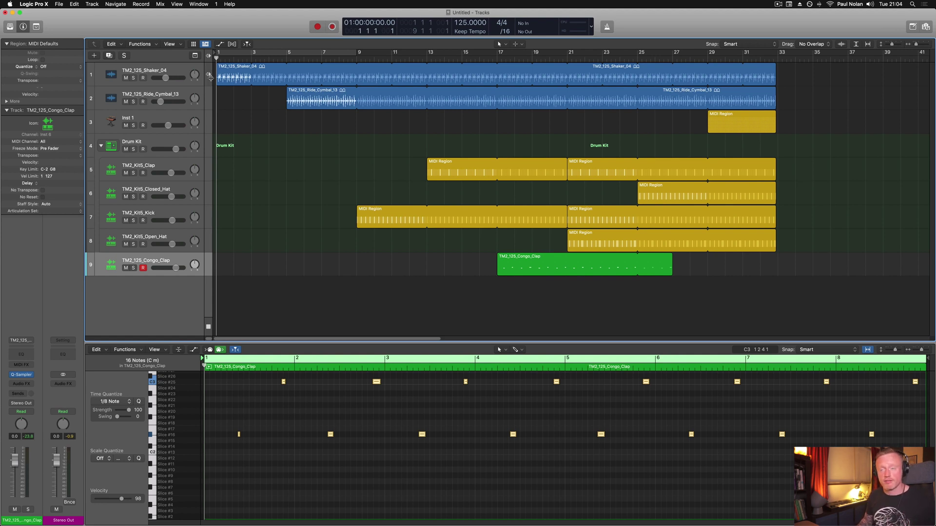
click(196, 46)
mouse_move(226, 103)
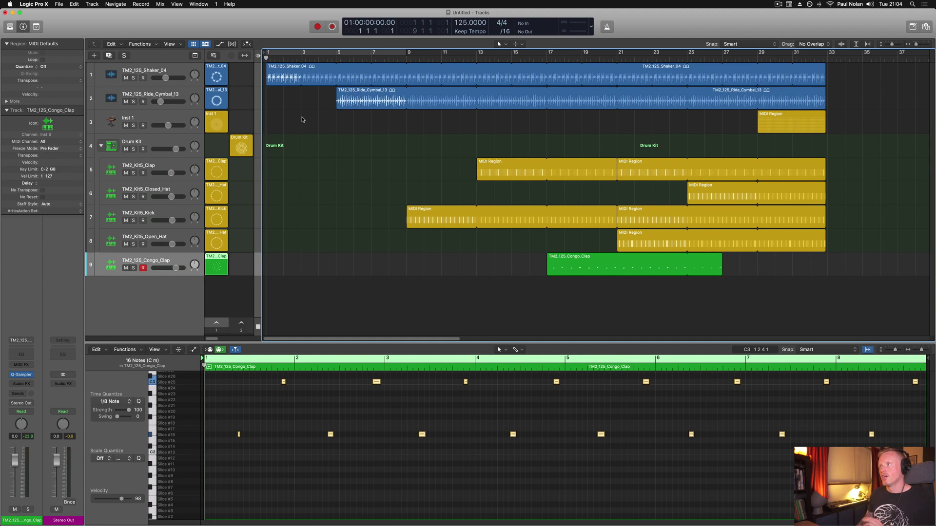
scroll(307, 119, right, 1)
scroll(307, 119, left, 1)
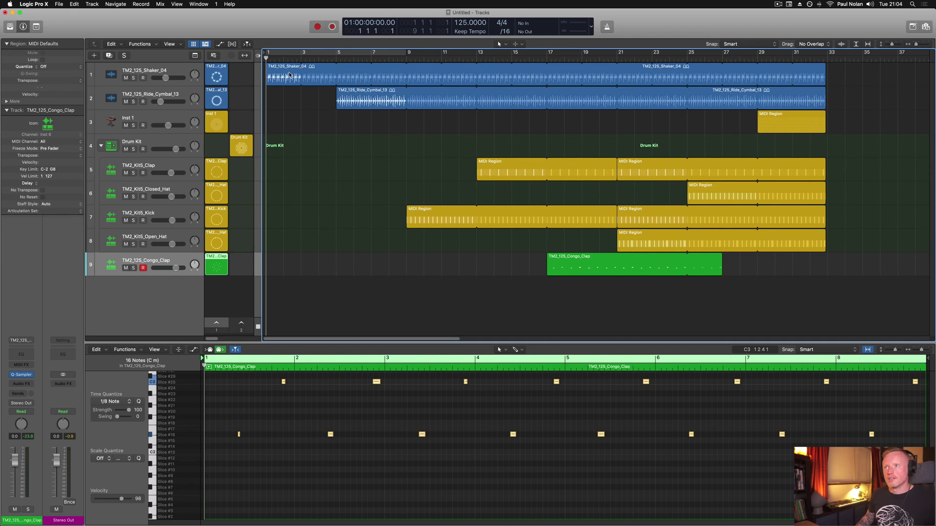
Extend the looped Shaker and Ride Cymbal regions to bar 33 and try to adjust the end of the Inst 1 region
click(824, 91)
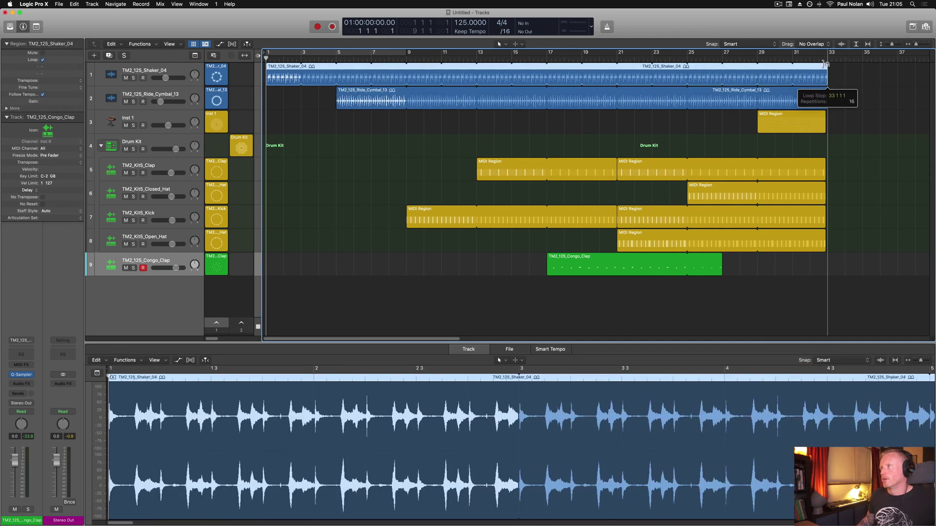
drag(831, 116, 823, 116)
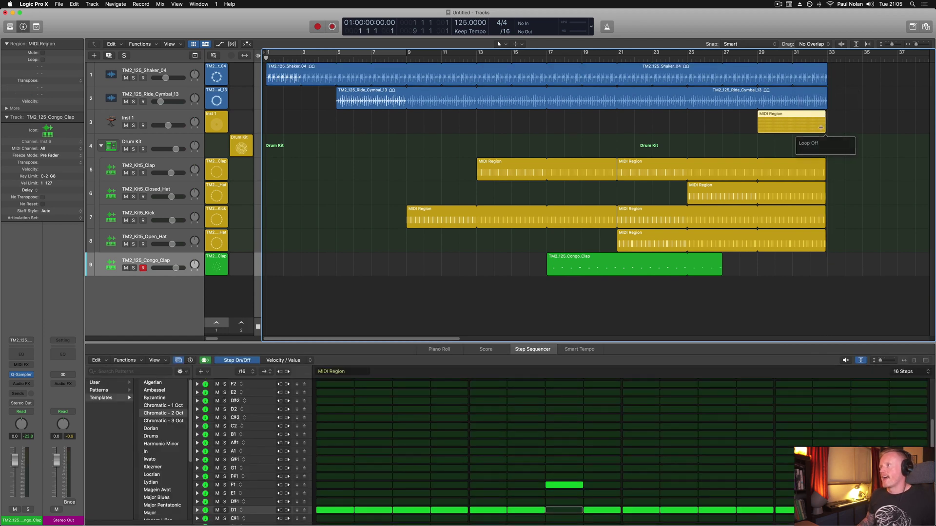
click(824, 131)
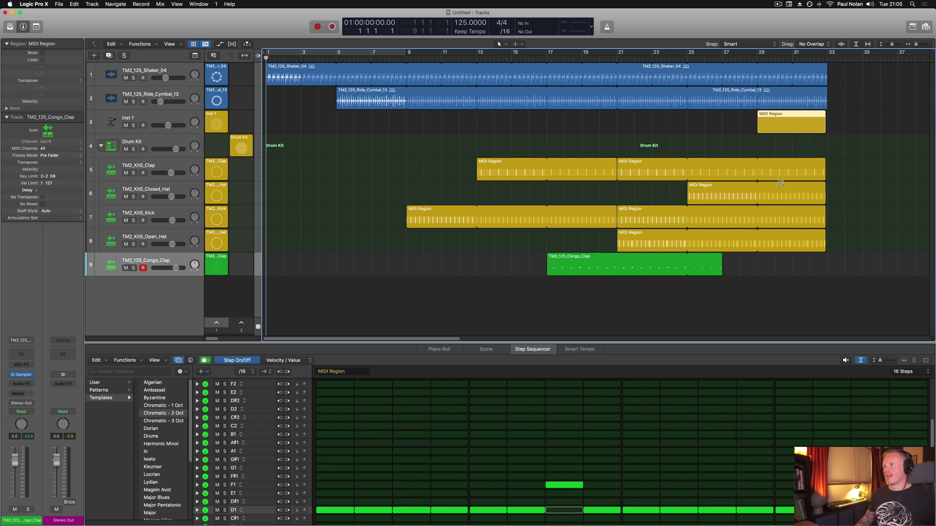
Select the recorded Congo Clap region and look over its notes and the arrangement
click(613, 262)
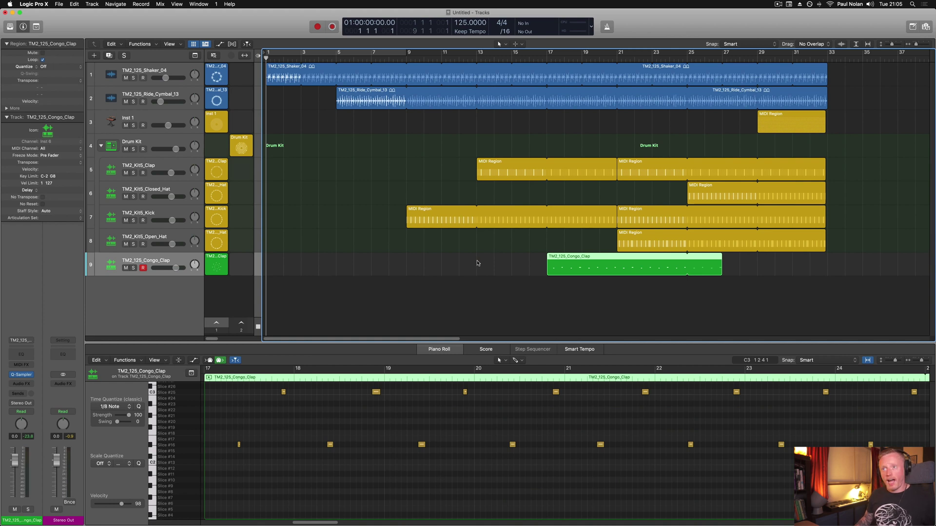
scroll(478, 263, right, 2)
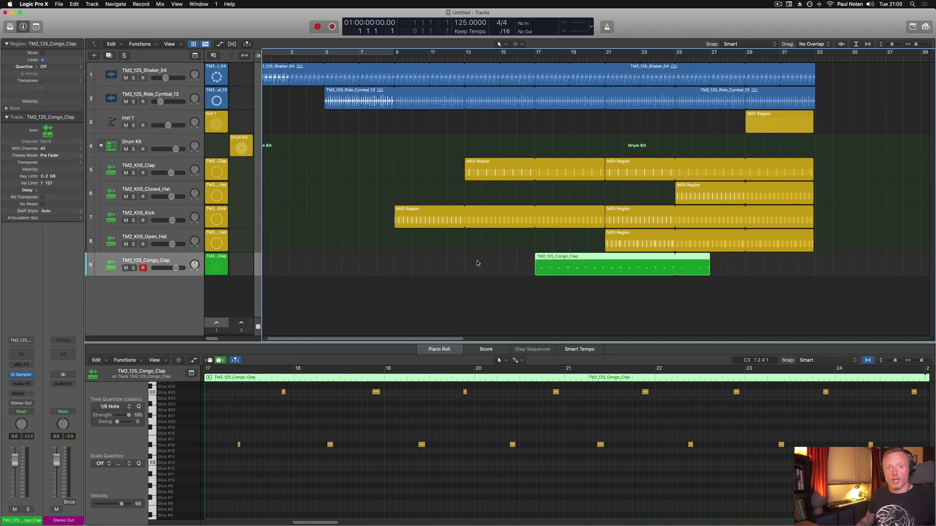
scroll(477, 264, left, 2)
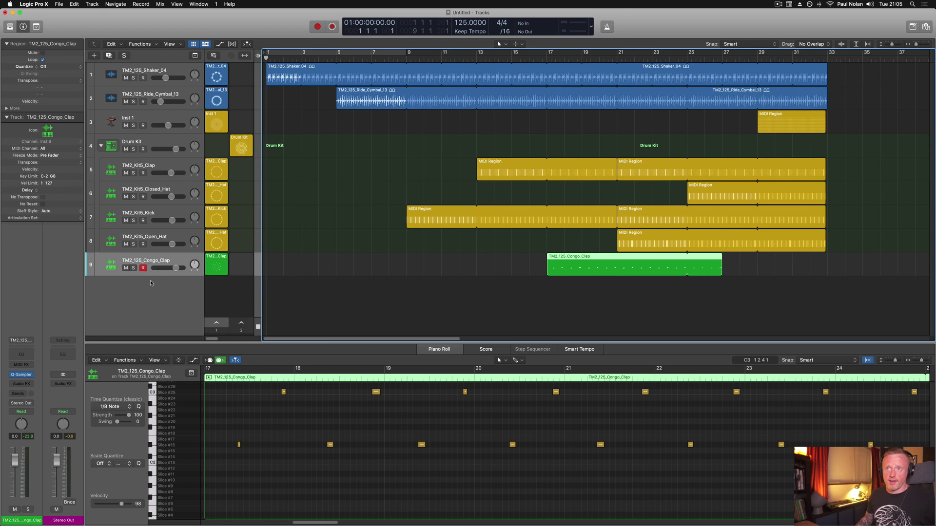
click(163, 139)
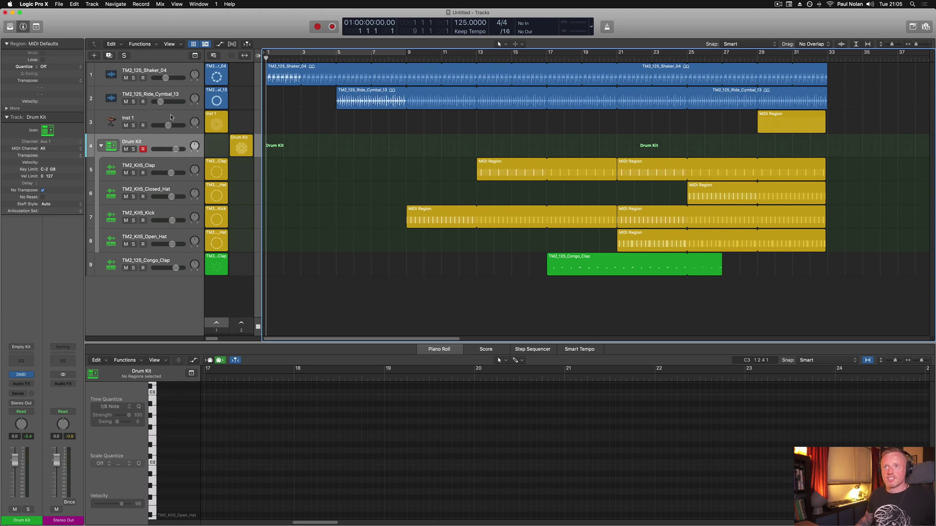
click(140, 117)
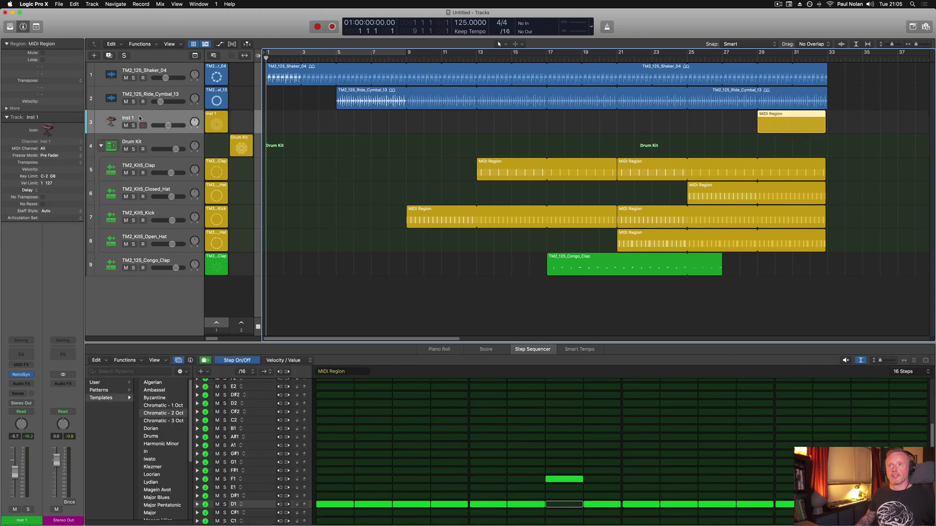
click(70, 384)
mouse_move(71, 399)
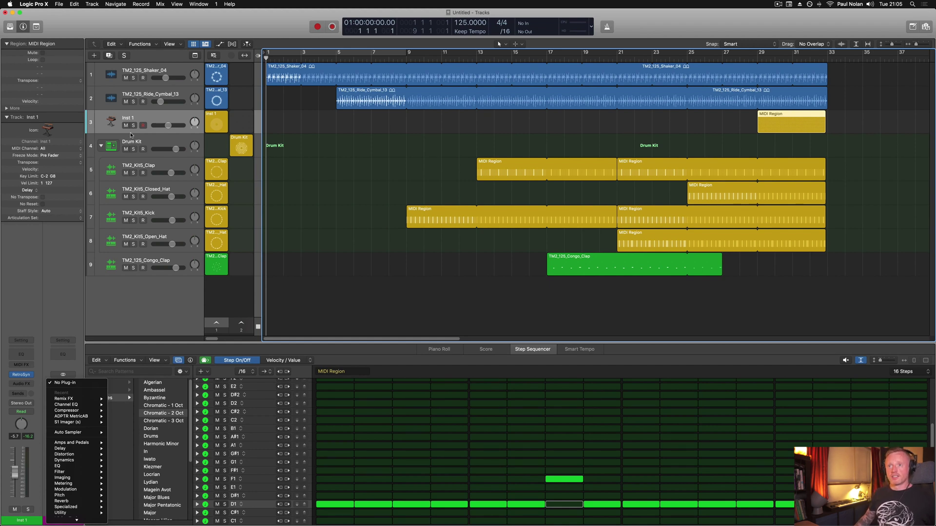
click(149, 142)
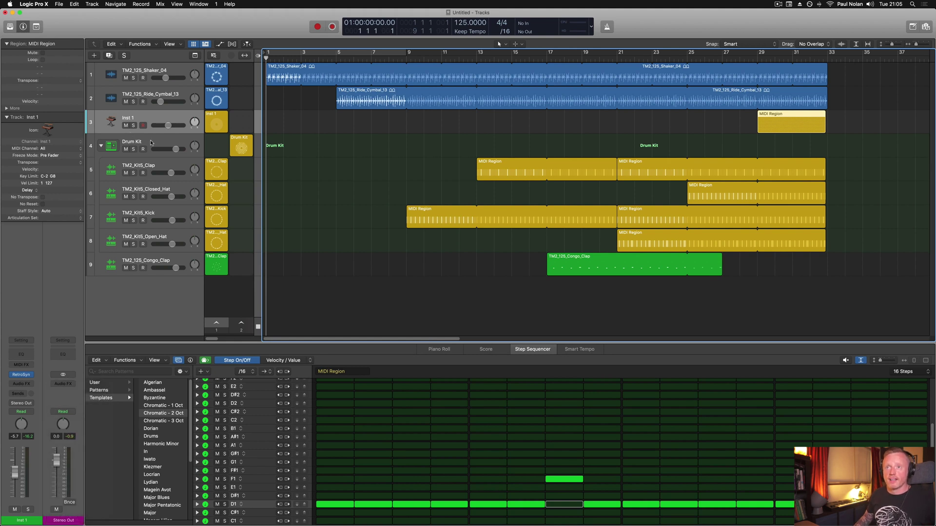
Add a stereo Remix FX plug-in to the Drum Kit track and move its window clear of the upper tracks
click(148, 143)
click(21, 383)
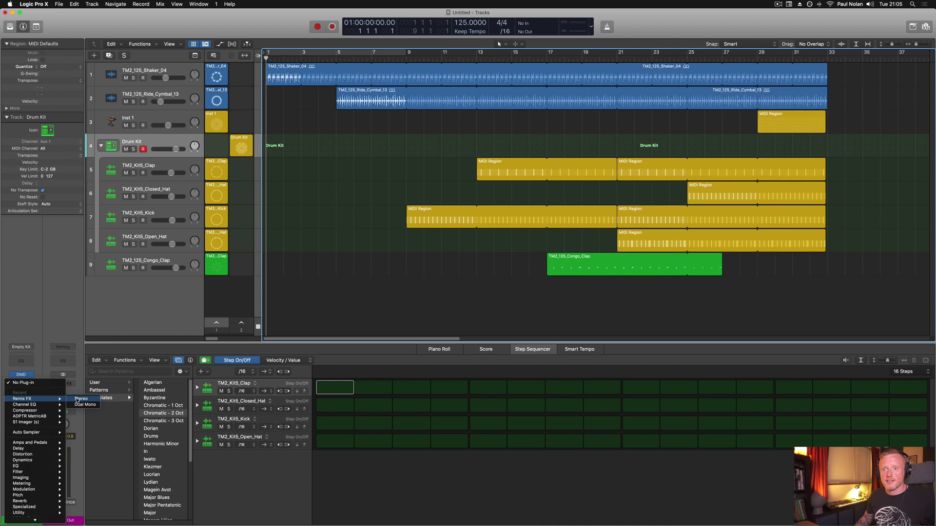
click(81, 399)
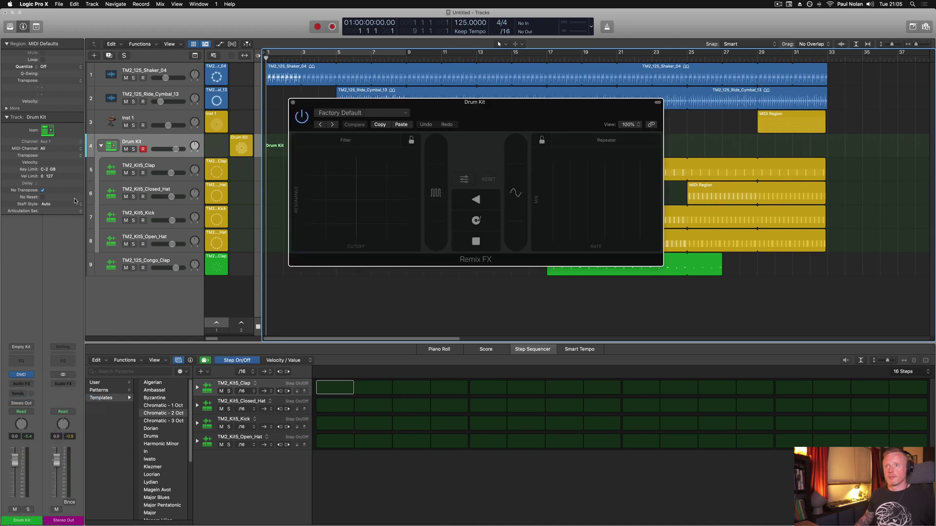
drag(470, 110, 469, 257)
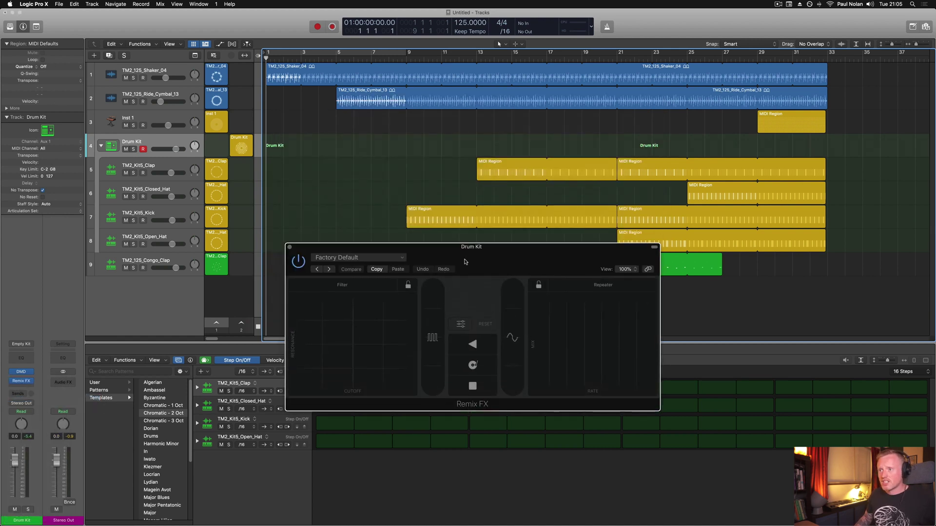
Try out the Filter and Repeater pads of Remix FX on the Drum Kit track
click(319, 380)
mouse_move(318, 380)
mouse_down()
mouse_move(354, 302)
mouse_move(329, 372)
mouse_up()
drag(571, 321, 609, 336)
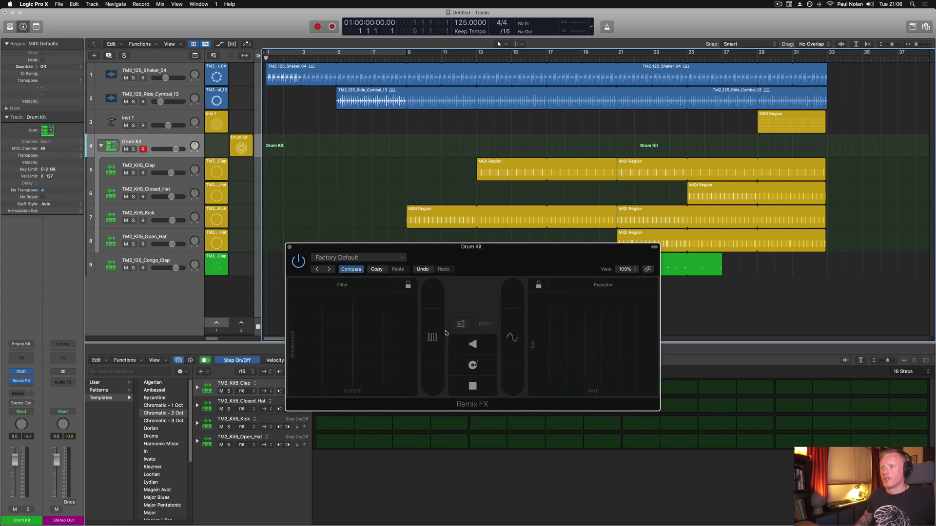
Look through the effect choices for the Filter pad in Remix FX and try the Gater and Downsampler sliders
click(332, 282)
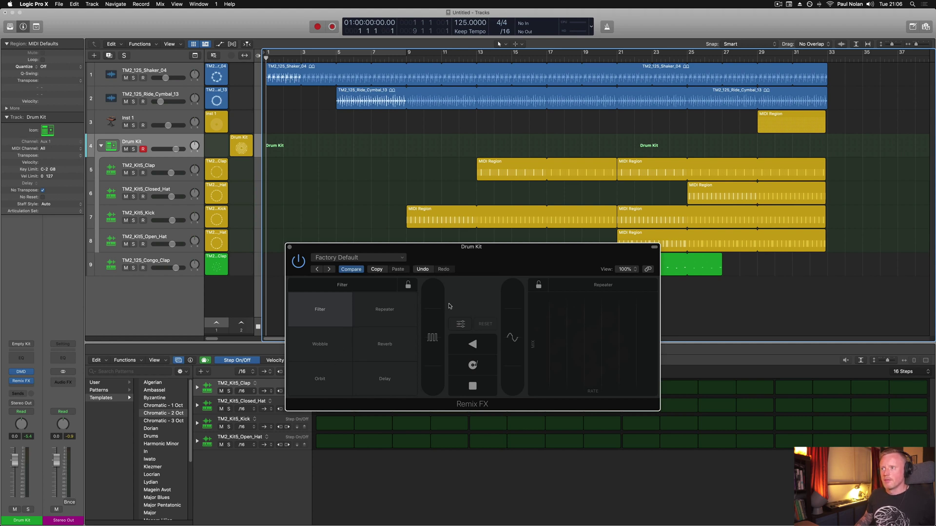
click(470, 291)
mouse_move(432, 344)
mouse_down()
mouse_move(434, 298)
mouse_move(438, 344)
mouse_up()
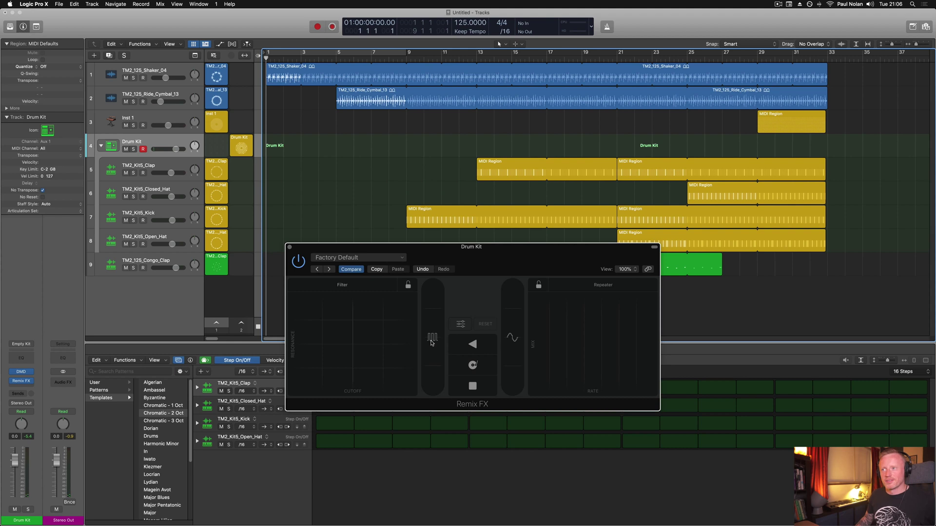
drag(512, 337, 513, 299)
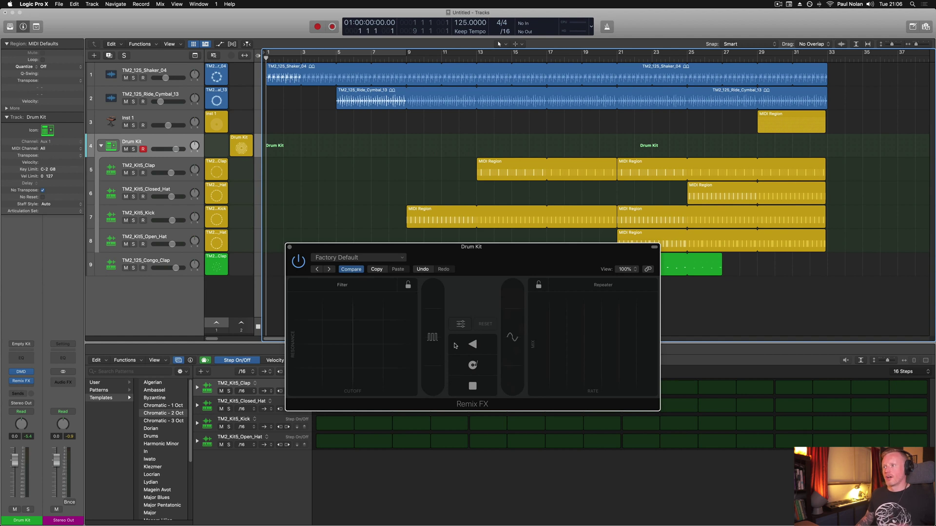
Solo the Drum Kit track and start playback of Live Loops scene 1
click(133, 148)
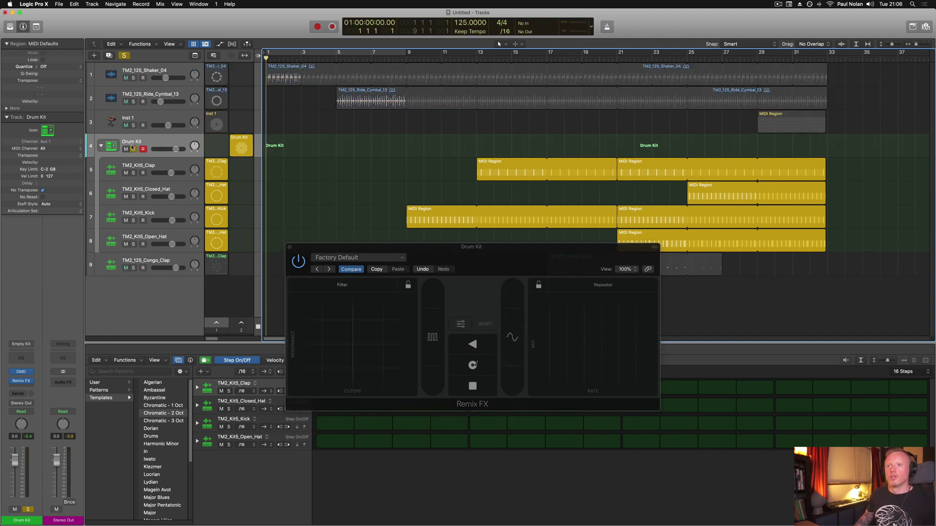
click(220, 326)
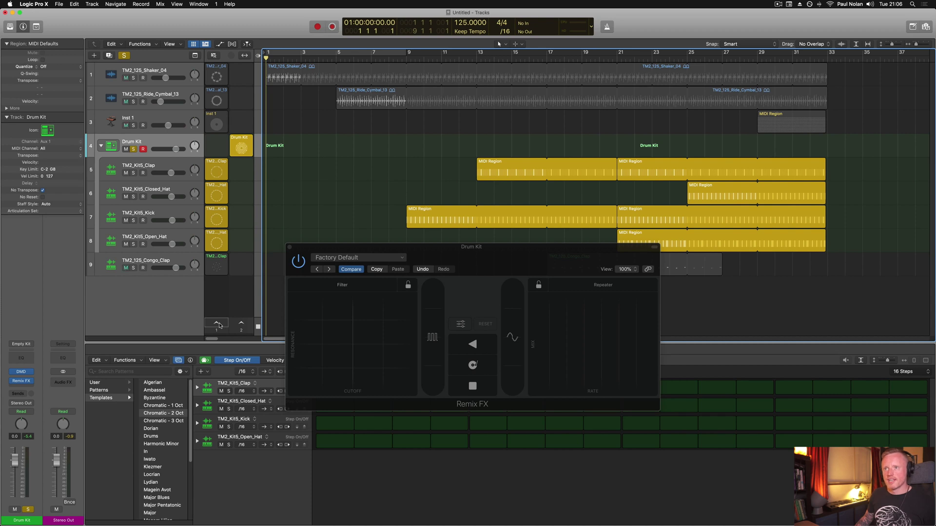
click(220, 326)
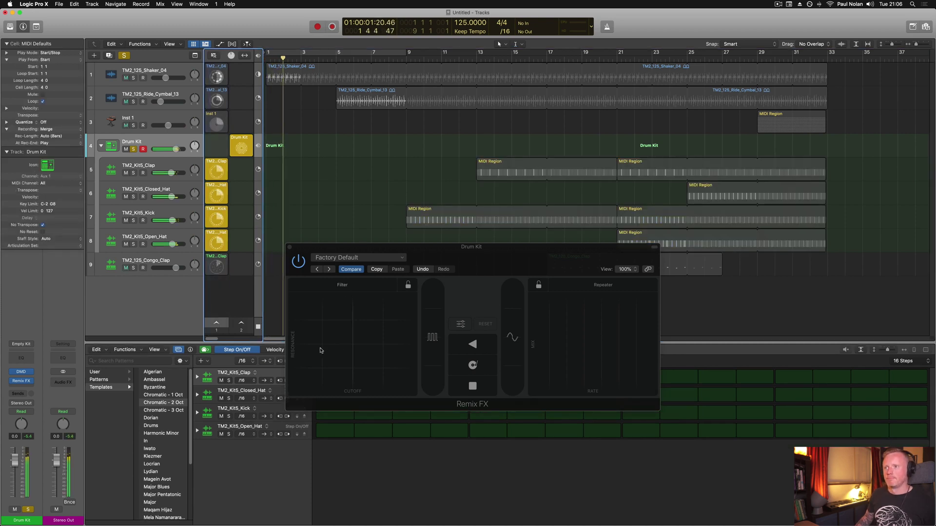
Audition the Filter pad, the Gater and Downsampler sliders and the Repeater pad on the playing drums
drag(320, 350, 349, 358)
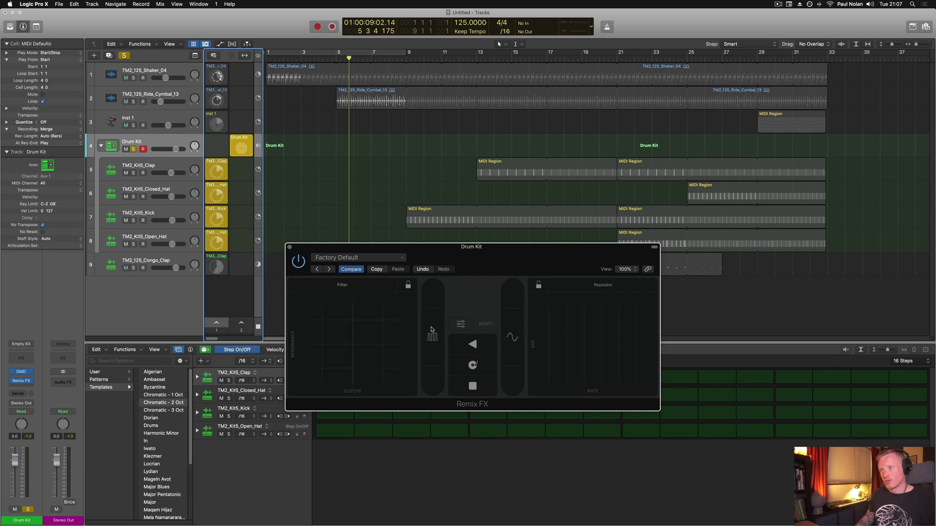
drag(436, 338, 437, 293)
drag(512, 293, 522, 334)
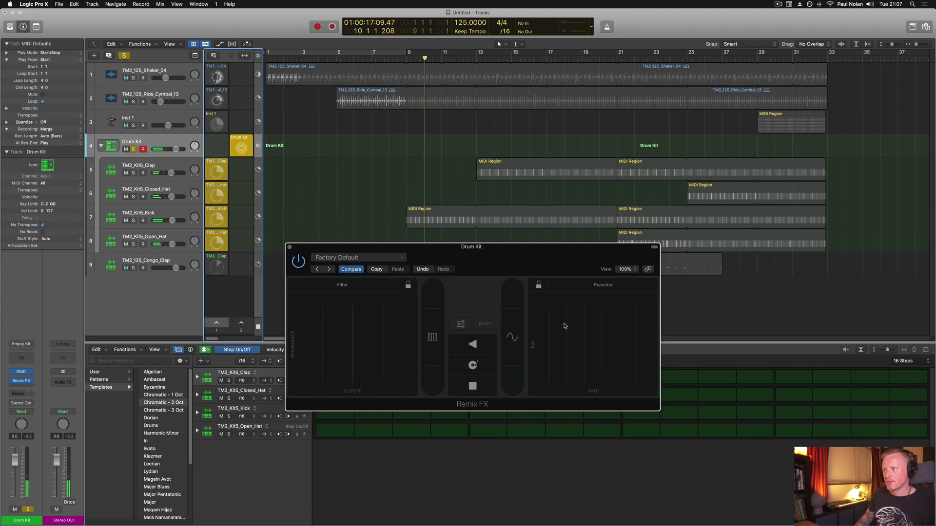
drag(545, 385, 576, 324)
drag(568, 376, 568, 380)
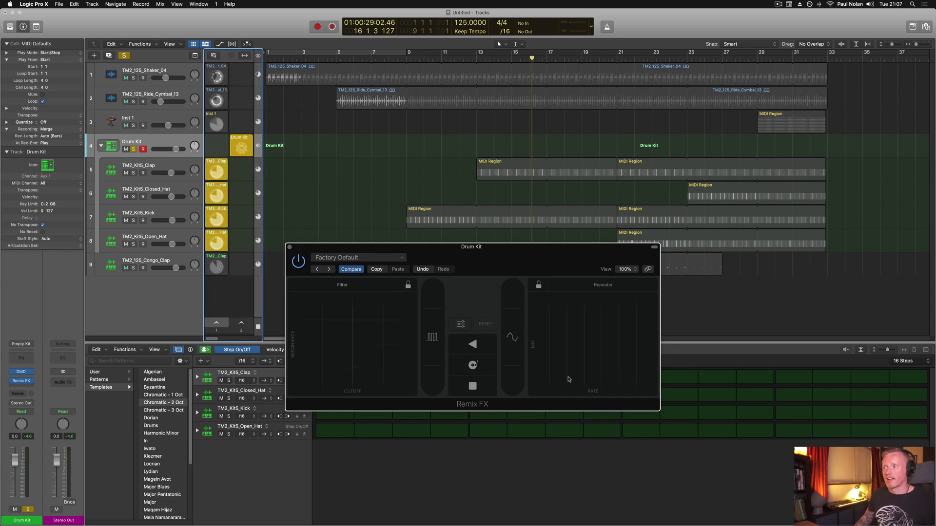
Audition both variations of the Reverse, Scratch and Tape Stop effects in Remix FX on the playing drums
click(463, 347)
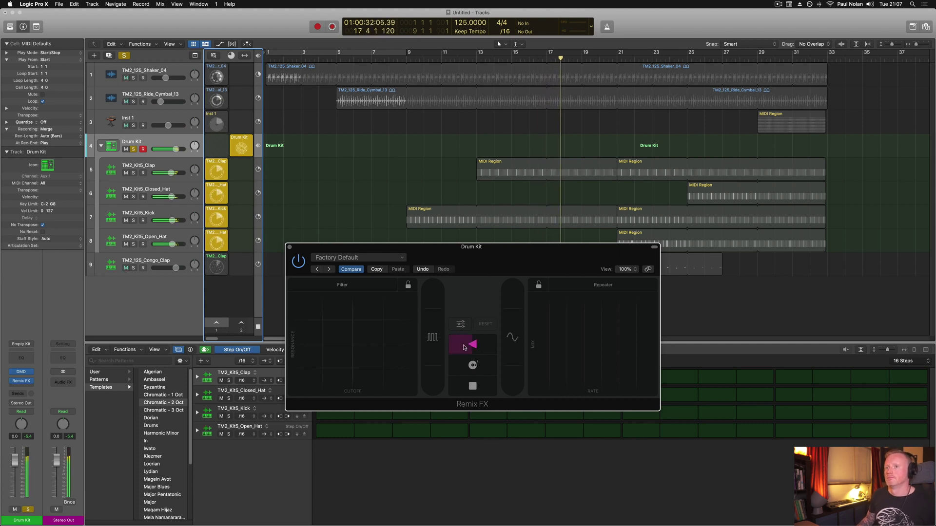
click(487, 346)
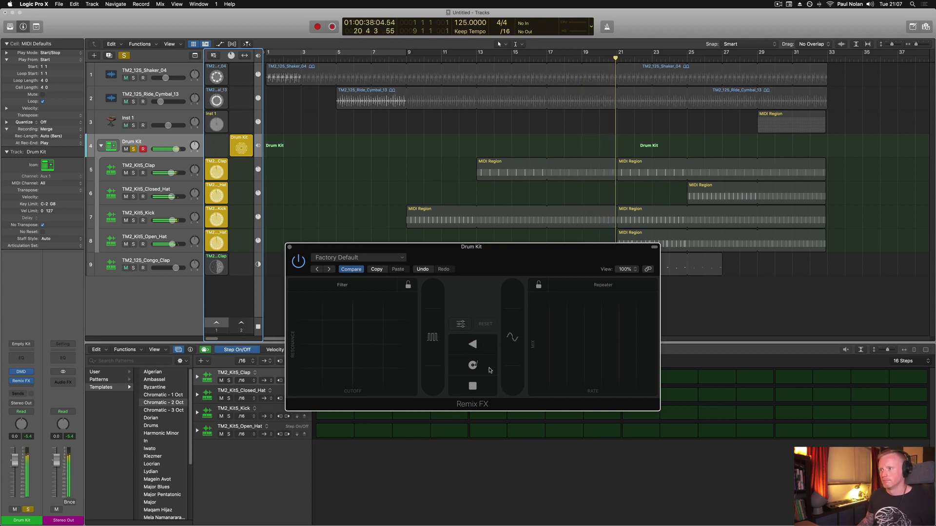
click(490, 370)
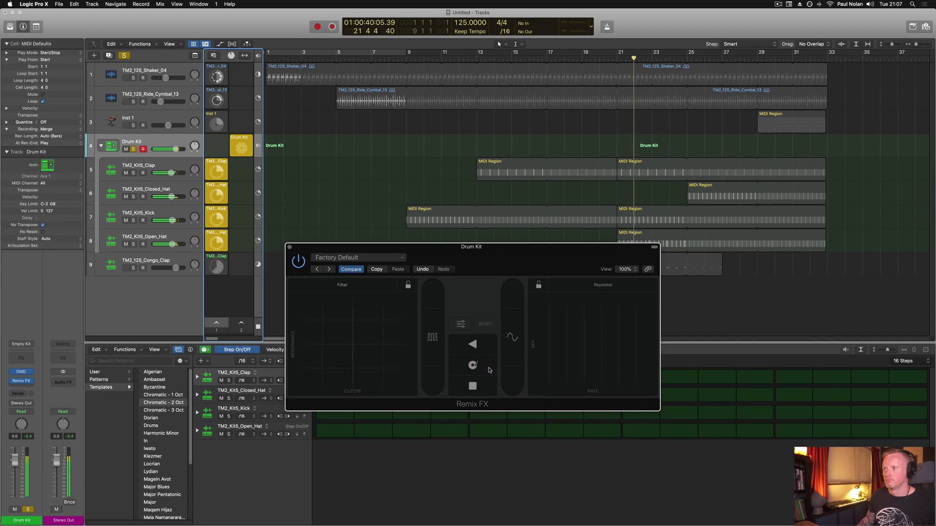
click(456, 369)
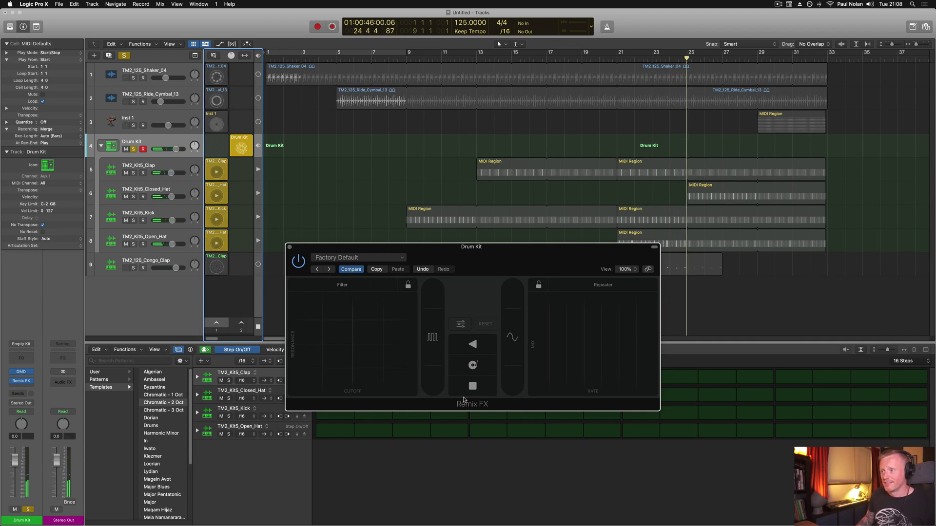
click(485, 391)
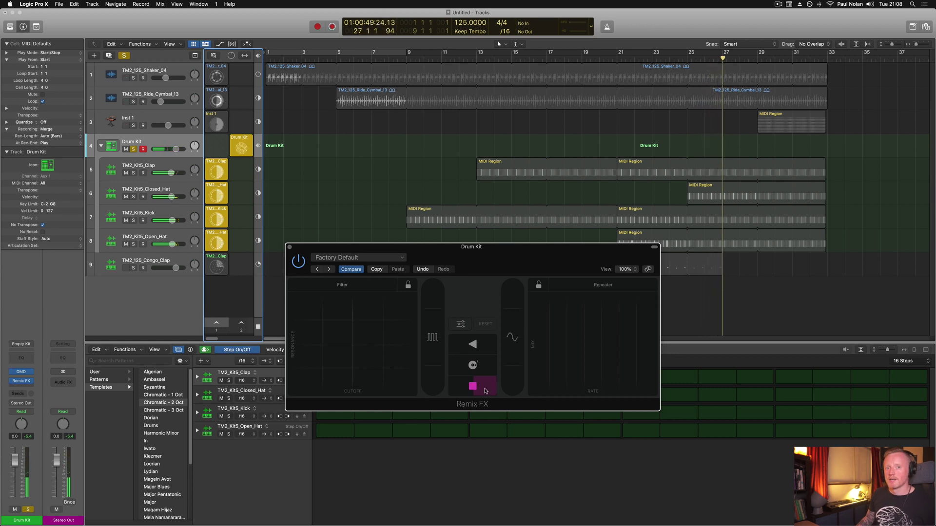
click(464, 388)
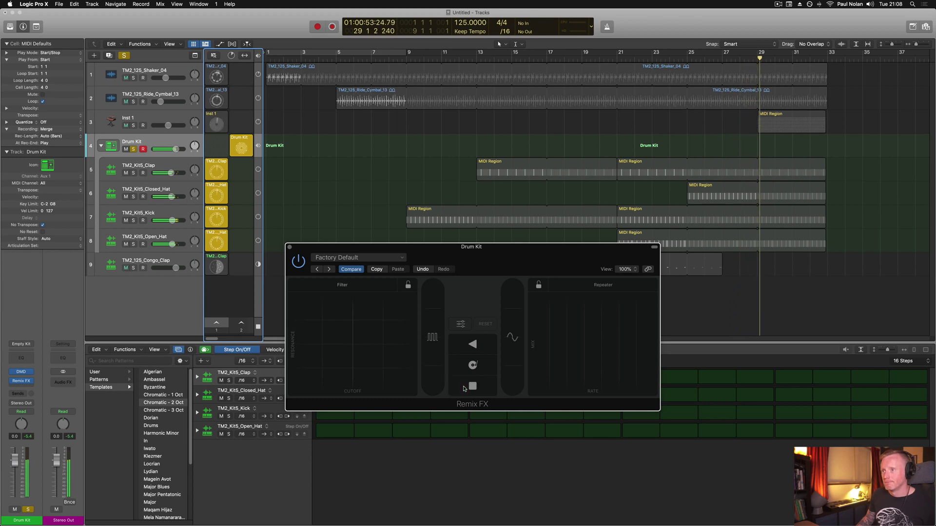
Switch the Filter pad of Remix FX to Orbit and sweep its rate and depth over the drums
click(343, 286)
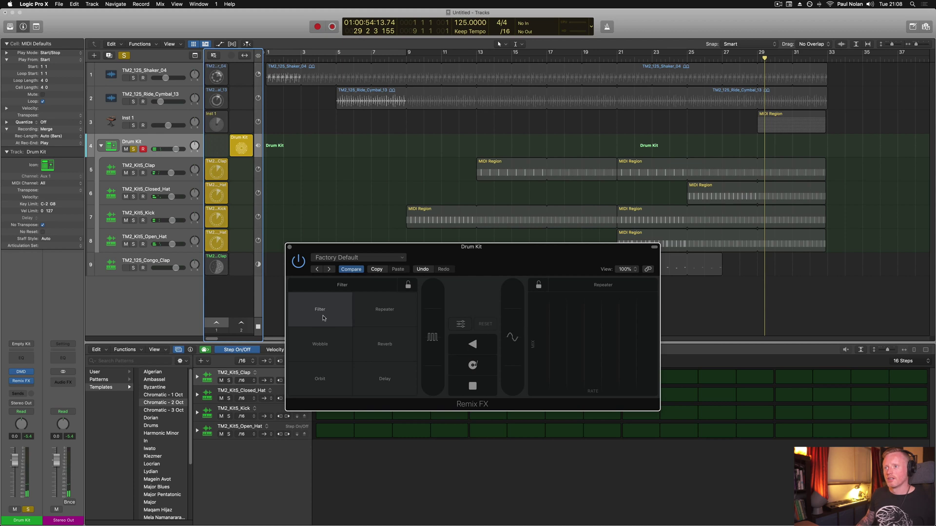
click(321, 381)
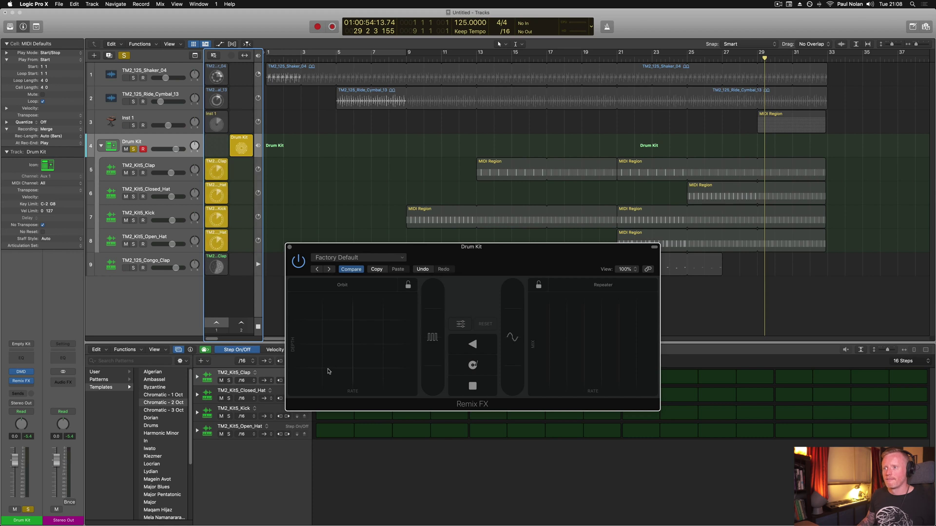
drag(324, 369, 394, 338)
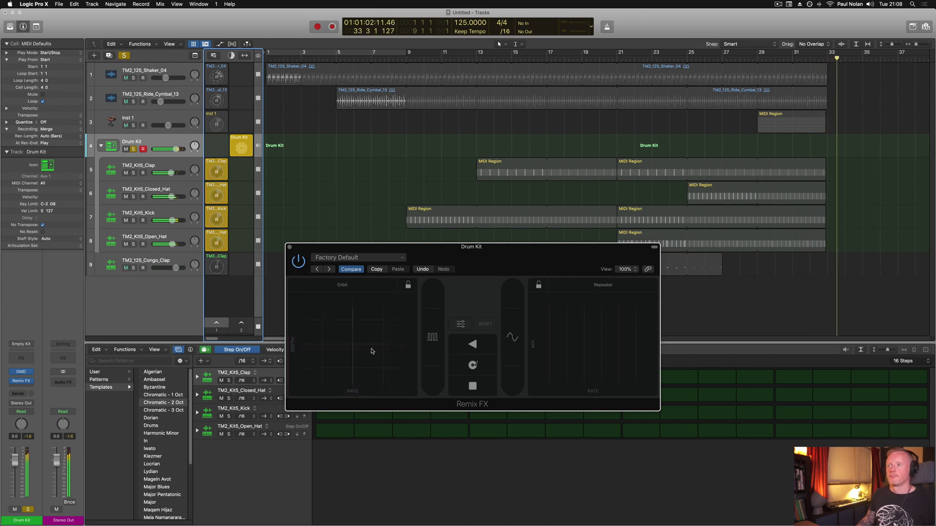
Switch the Orbit pad of Remix FX to Reverb and sweep across it while the drums play
click(348, 287)
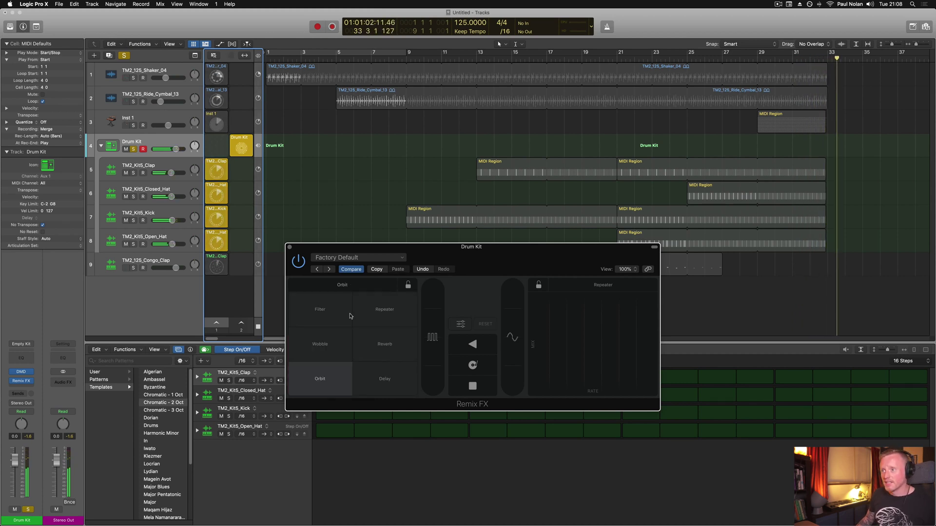
click(384, 344)
drag(347, 340, 392, 379)
Switch the Reverb pad to Delay, sweep its rate while the drums play, and move the Remix FX window aside
click(330, 288)
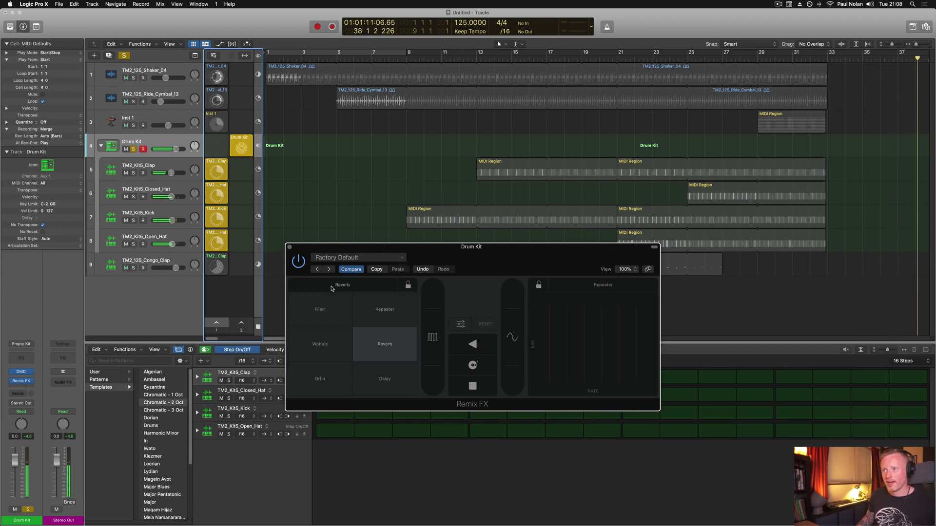
click(369, 379)
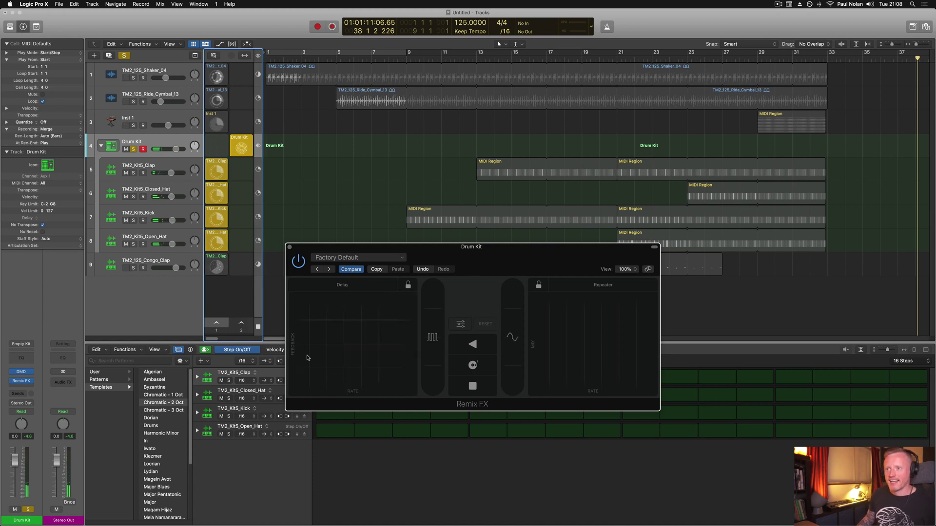
drag(319, 374, 372, 377)
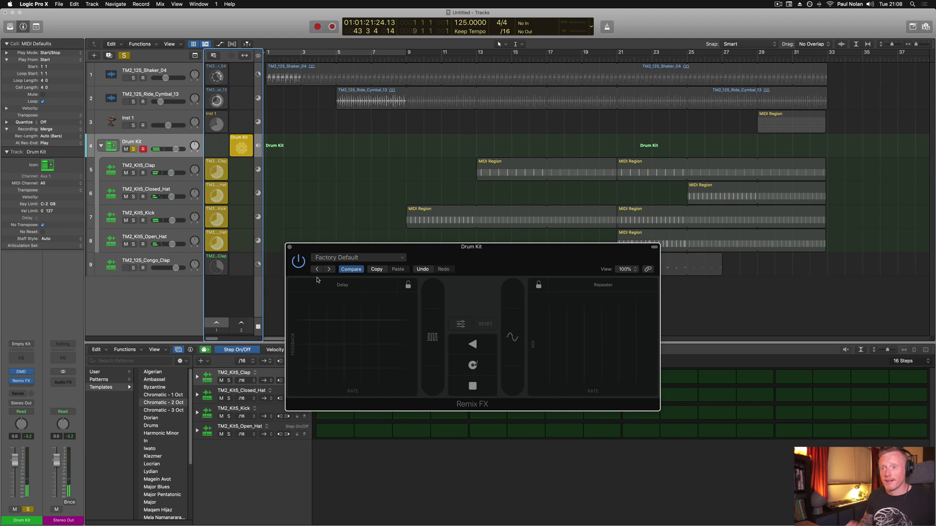
drag(306, 253, 260, 253)
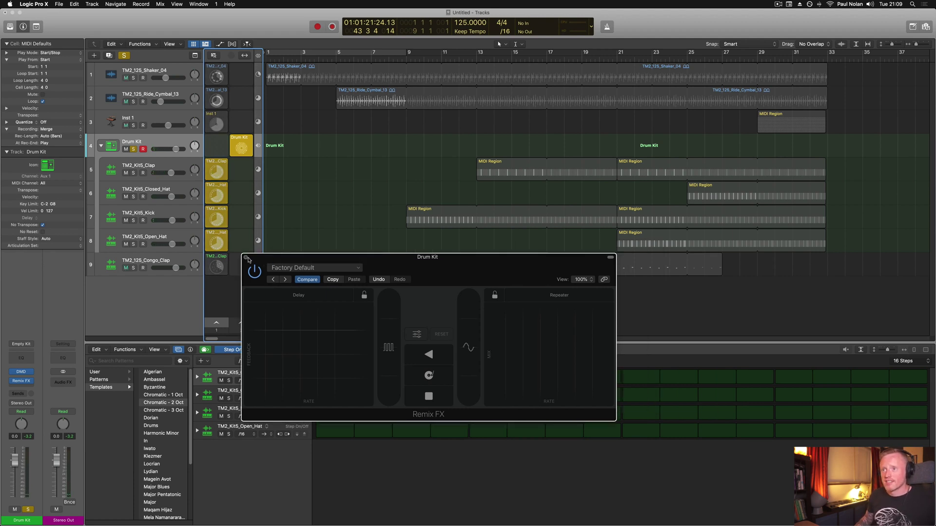